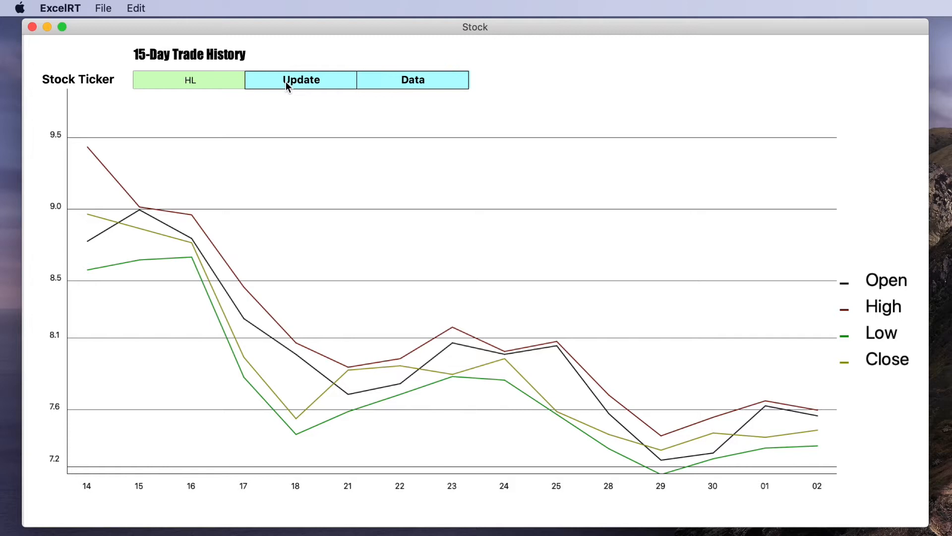
Step: Show the trade data table behind the stock chart and return to the chart
left_click(409, 88)
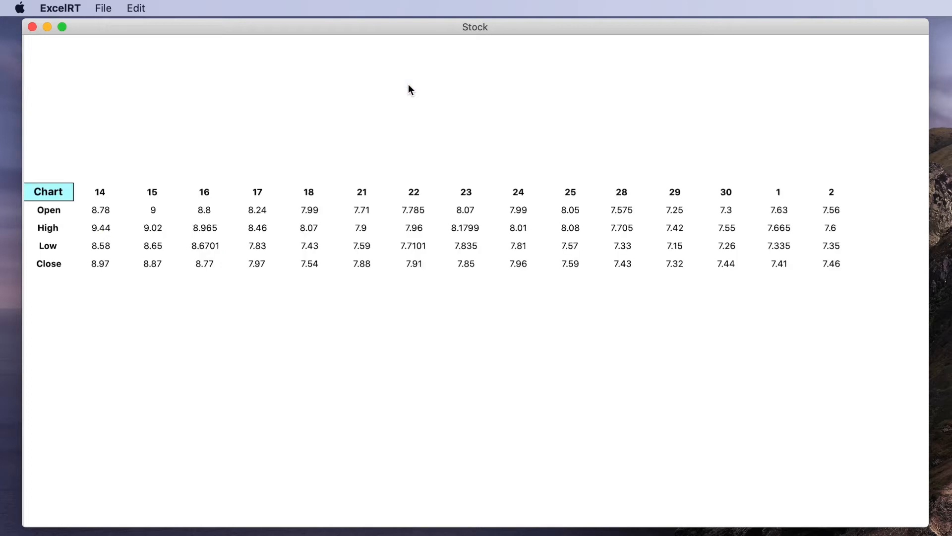
left_click(69, 193)
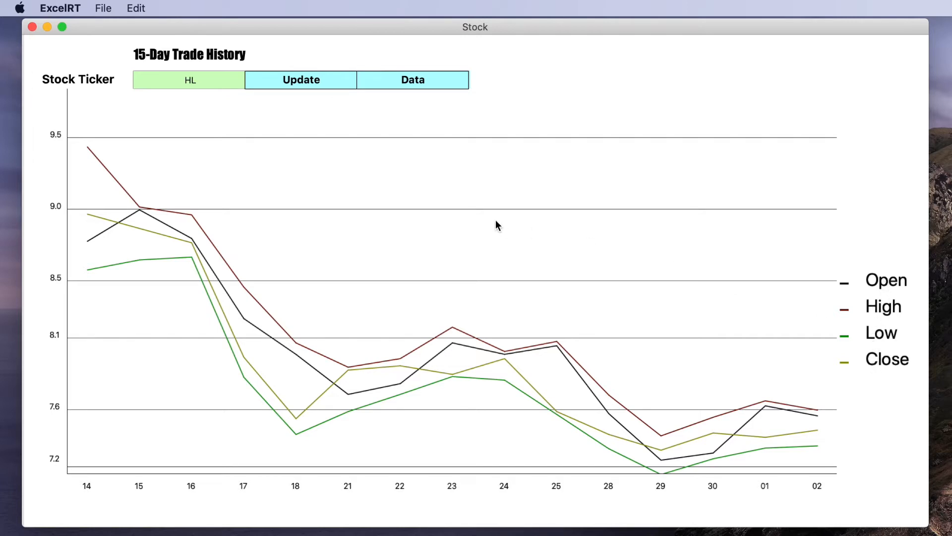
Step: Change the stock ticker to GGB and update the 15-day trade history
left_click(198, 81)
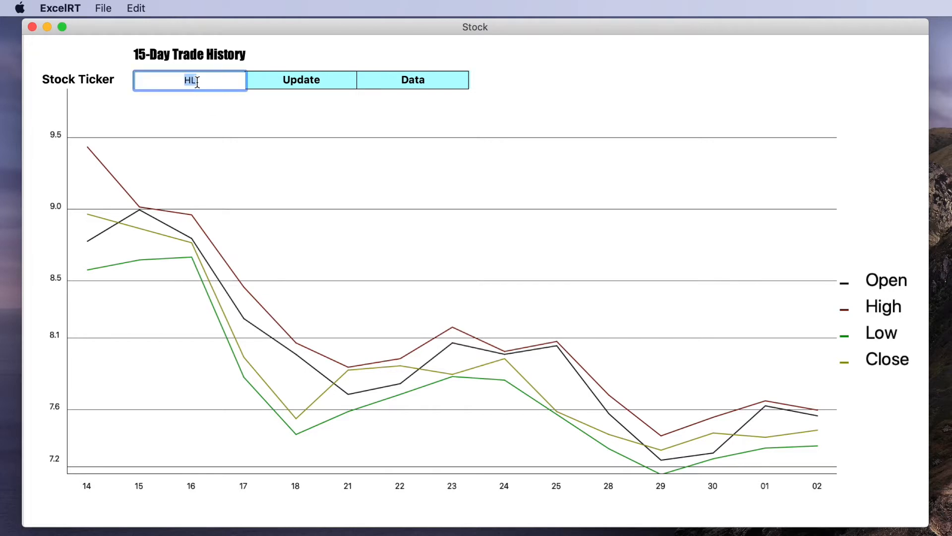
type("GGB")
left_click(299, 79)
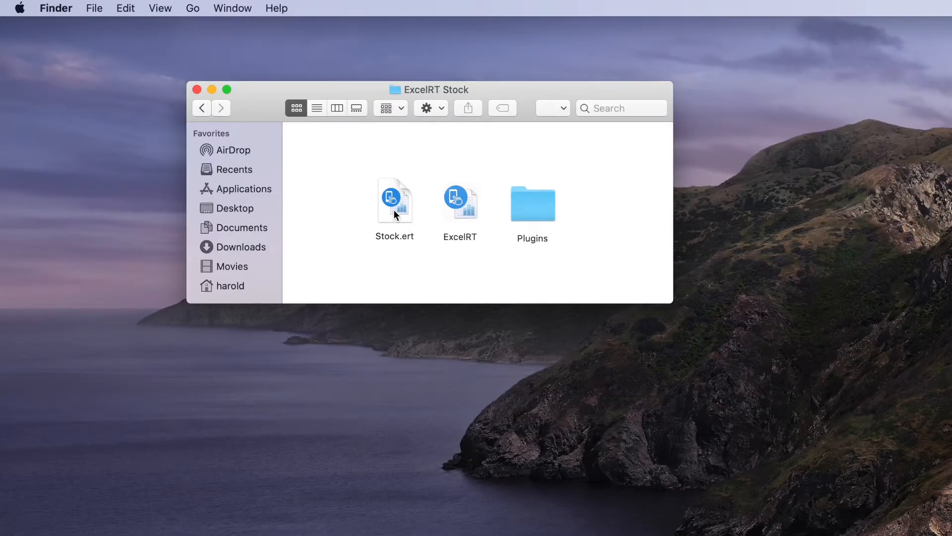
Step: Run Stock.ert with ExcelRT from the ExcelRT Stock folder and close its window
left_click_drag(394, 209, 466, 204)
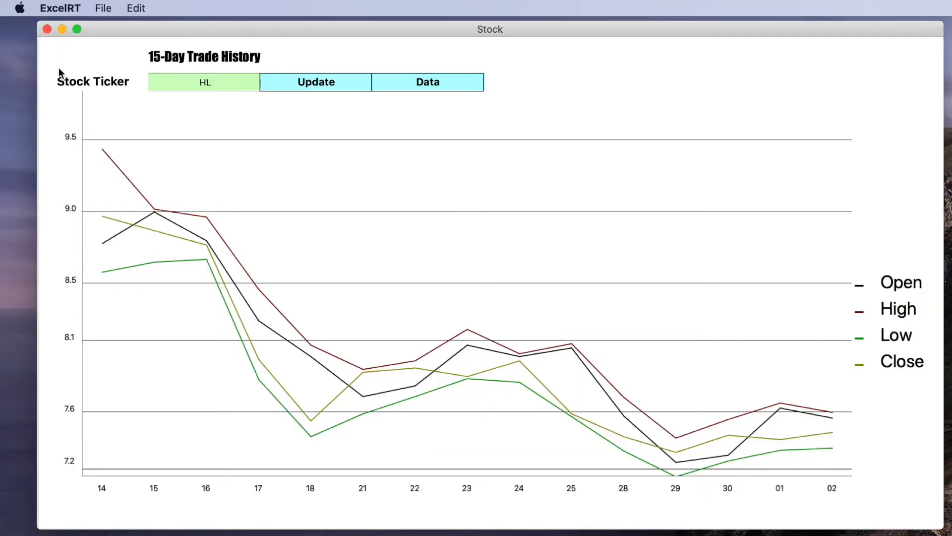
left_click(47, 29)
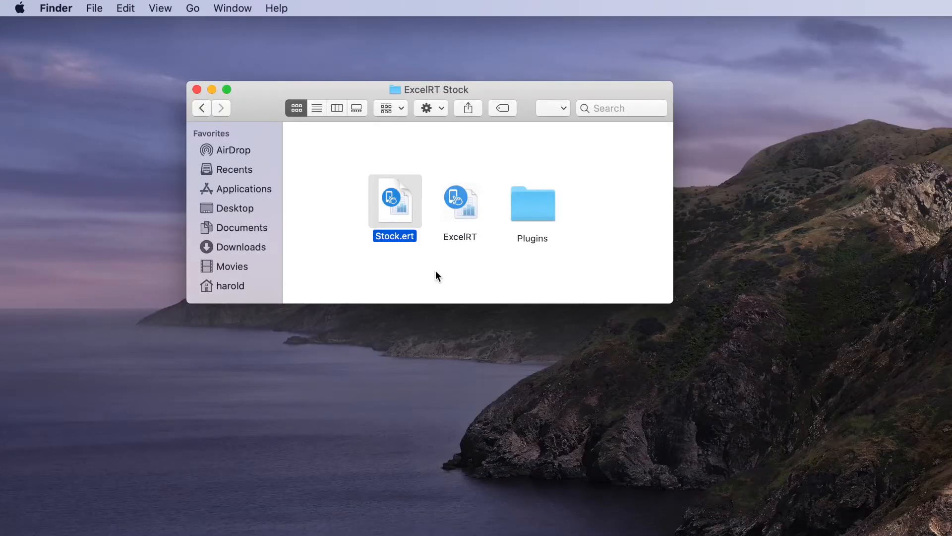
Step: Launch the ExcelRT builder and start a new project with the filename MyStock
double_click(464, 202)
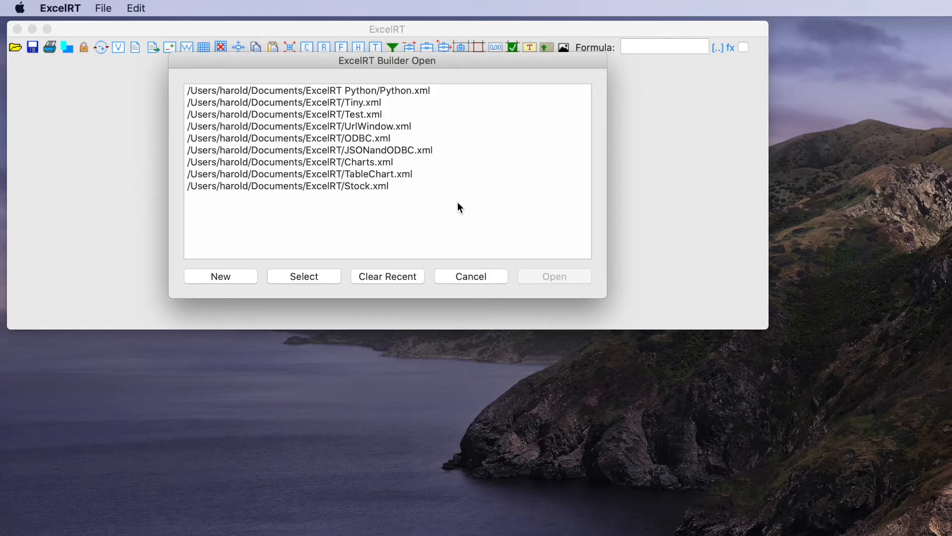
left_click(224, 279)
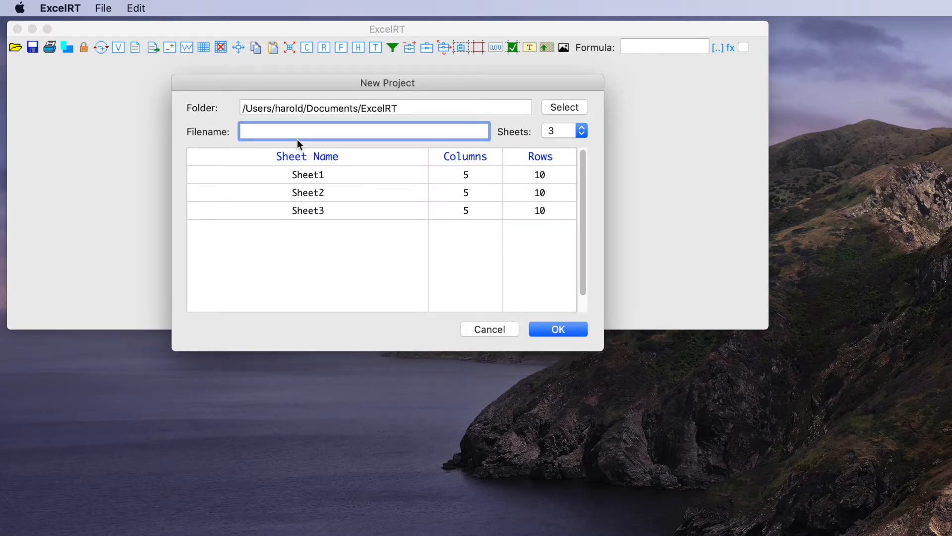
type("MyStock")
Step: Name the new project's first sheet Stock and give it 4 columns and 3 rows
double_click(328, 176)
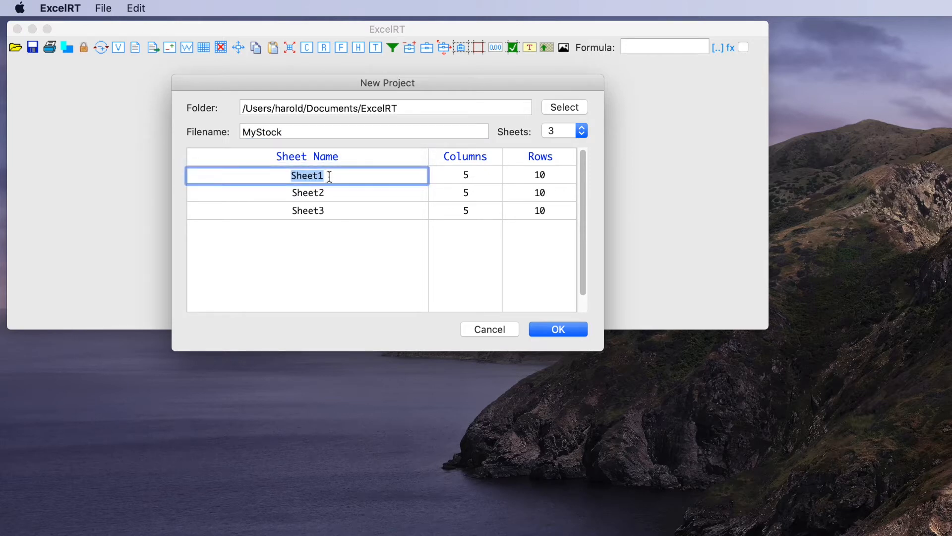
type("Stock")
left_click(468, 177)
left_click(468, 176)
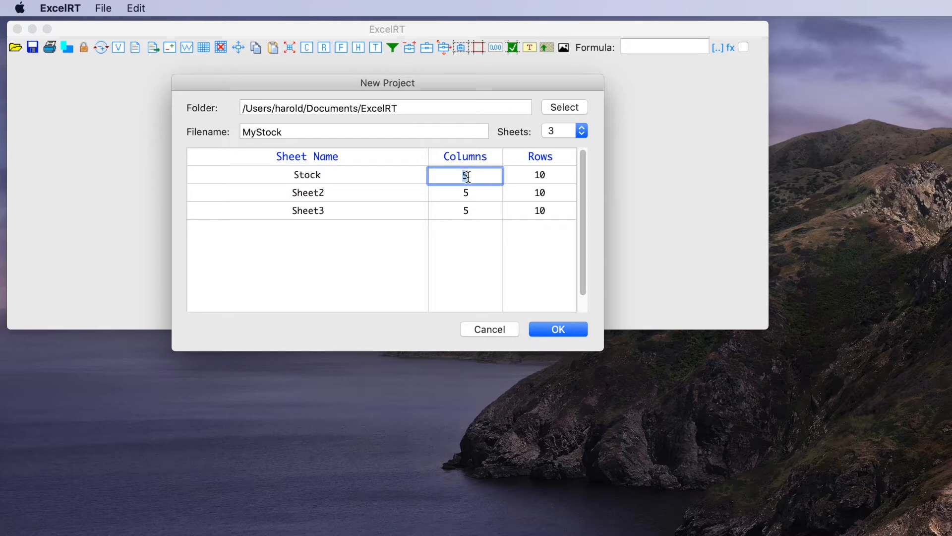
type("4")
left_click(544, 175)
type("3")
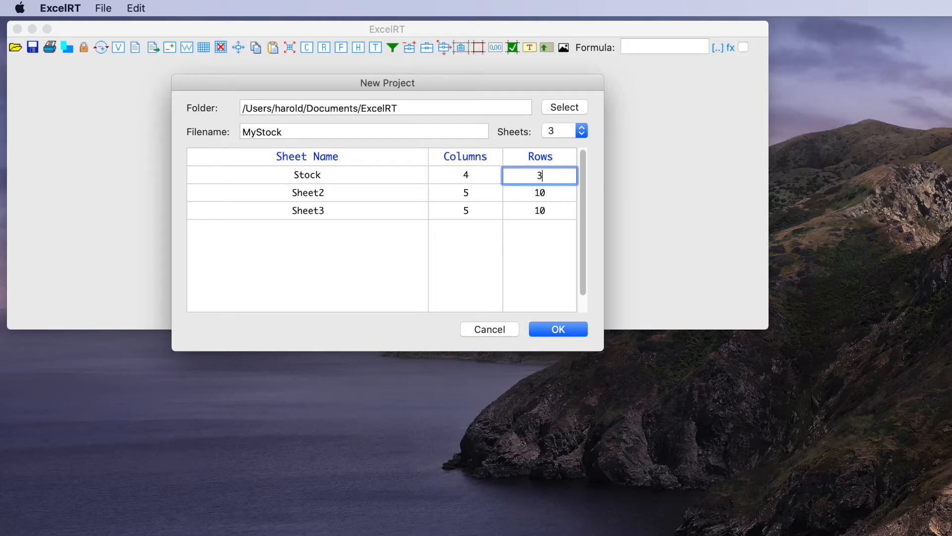
Step: Reduce the project to 2 sheets, define the second as Data with 16 columns and 7 rows, and create the project
left_click(558, 133)
left_click(552, 117)
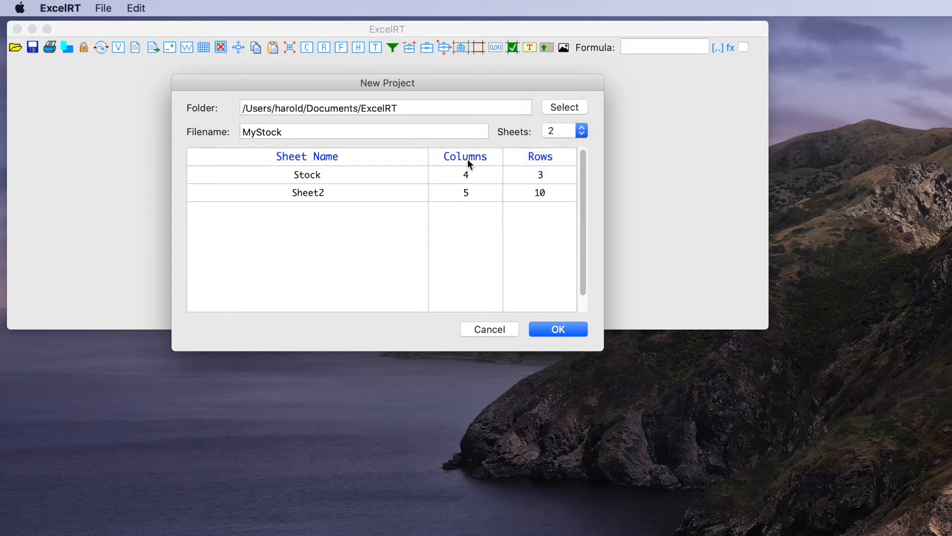
left_click(305, 193)
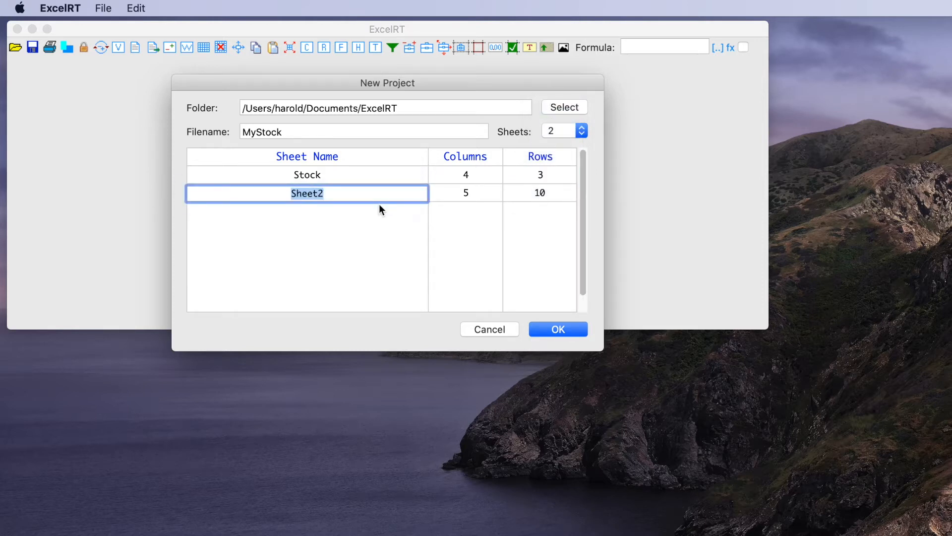
type("Data")
double_click(475, 193)
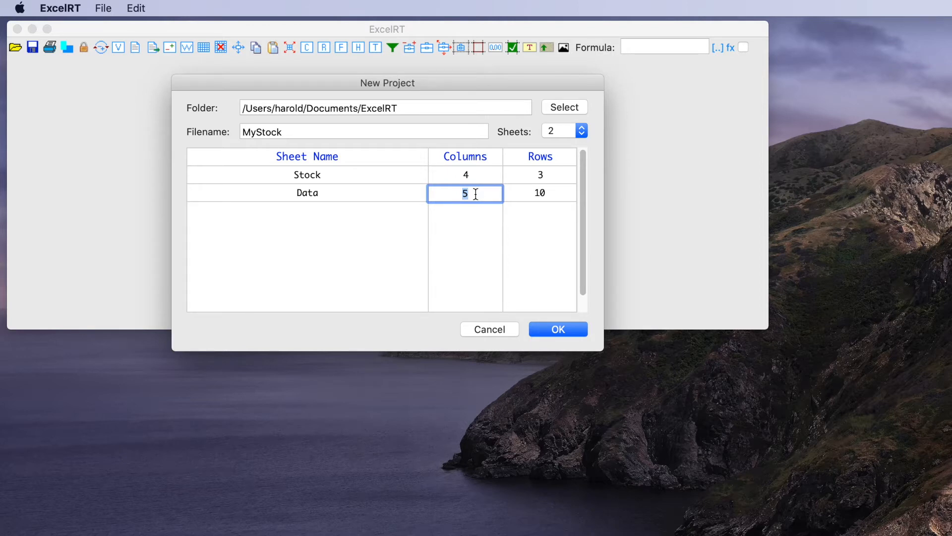
type("16")
double_click(544, 193)
type("7")
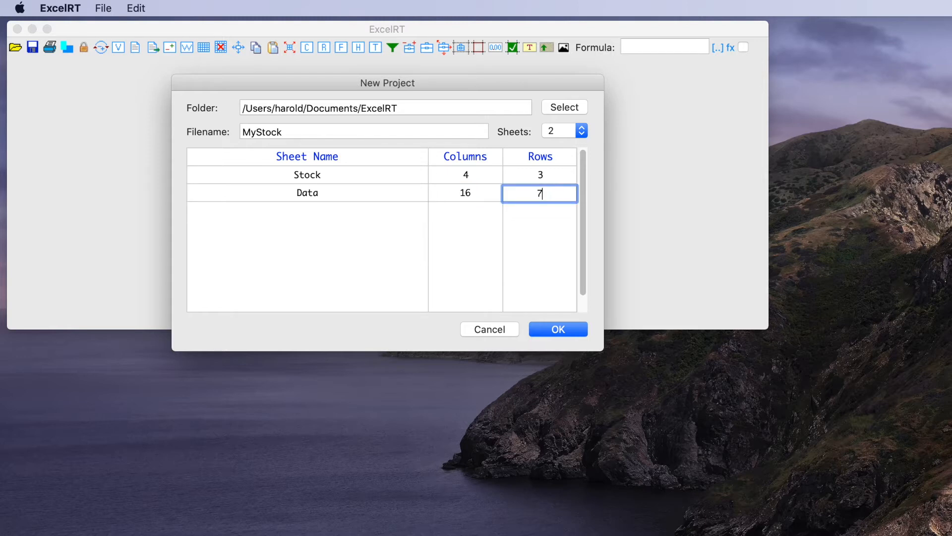
left_click(560, 327)
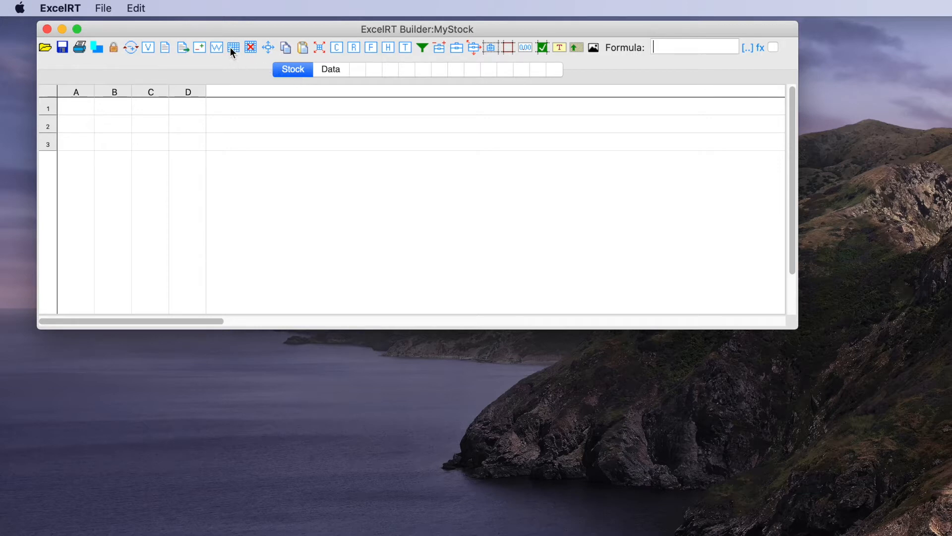
Step: Set the width of columns A to D on the Stock sheet to 150
left_click(269, 48)
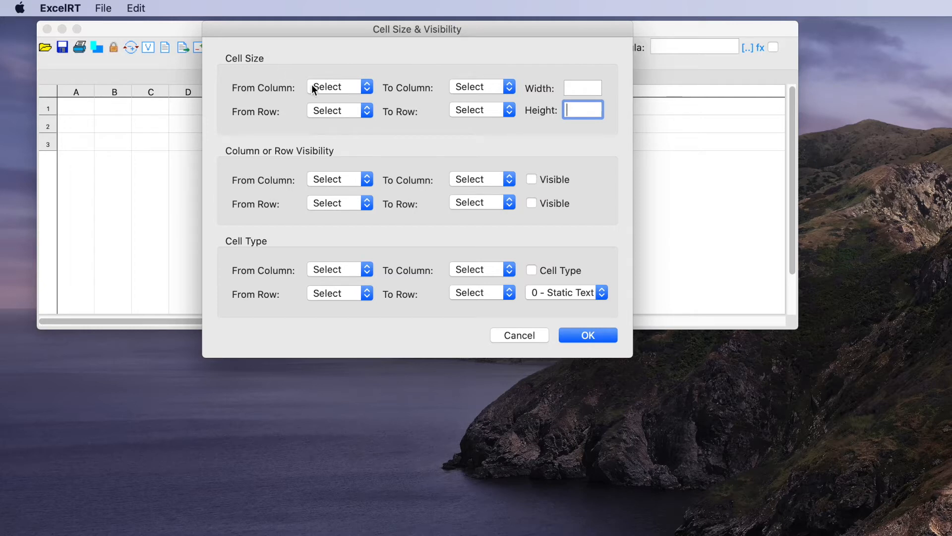
left_click(337, 88)
left_click(330, 103)
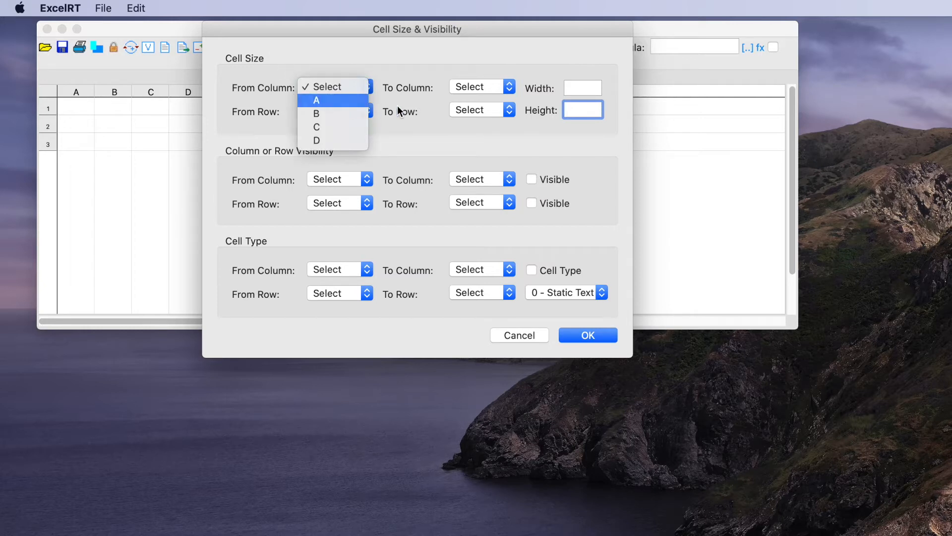
left_click(463, 88)
left_click(475, 128)
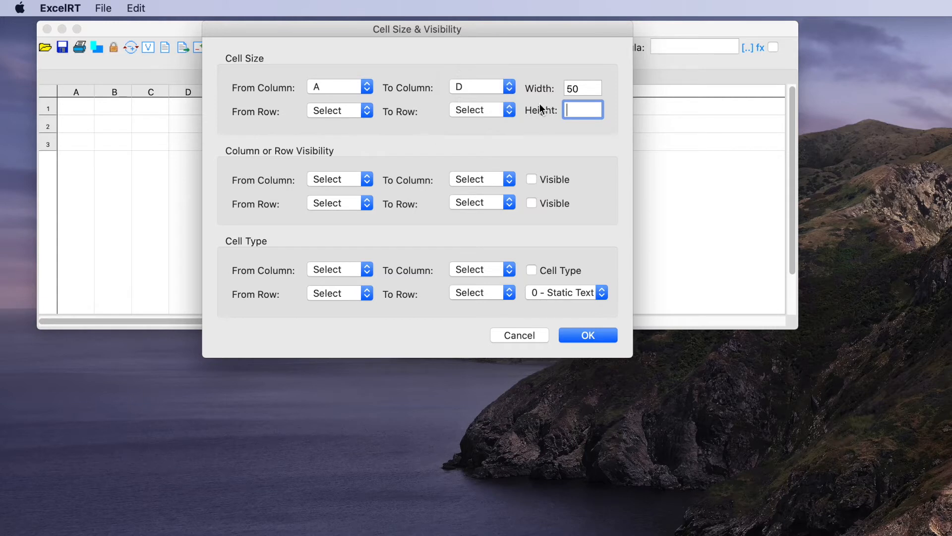
left_click(568, 88)
type("1")
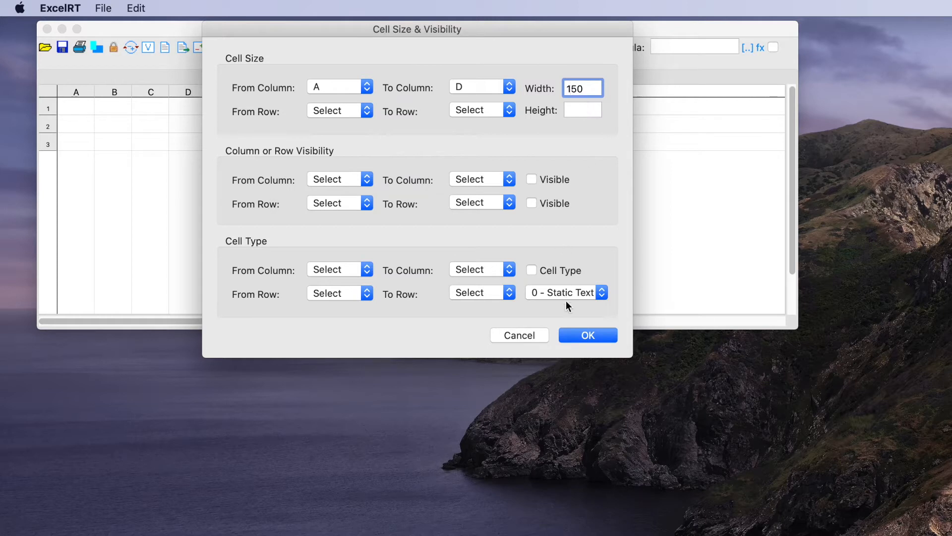
left_click(585, 335)
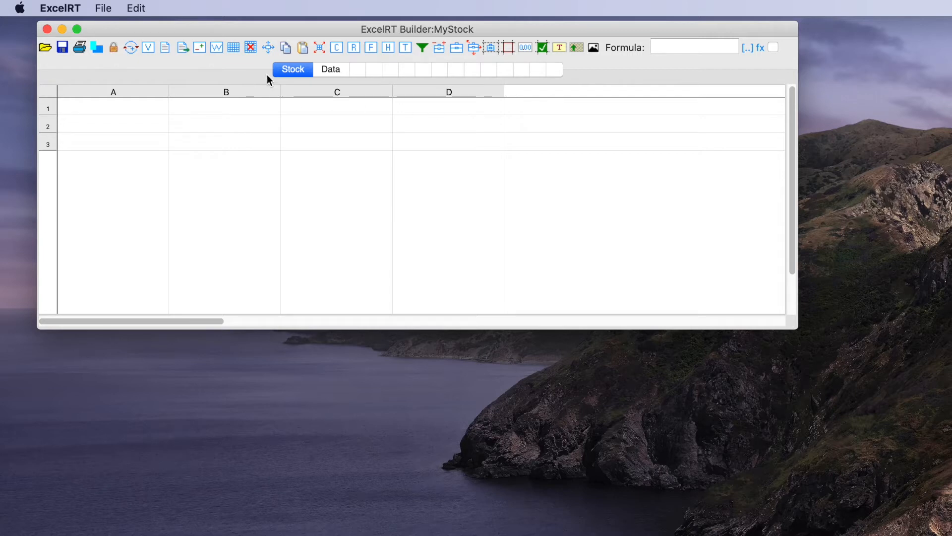
Step: Set the height of row 1 on the Stock sheet to 50
left_click(269, 47)
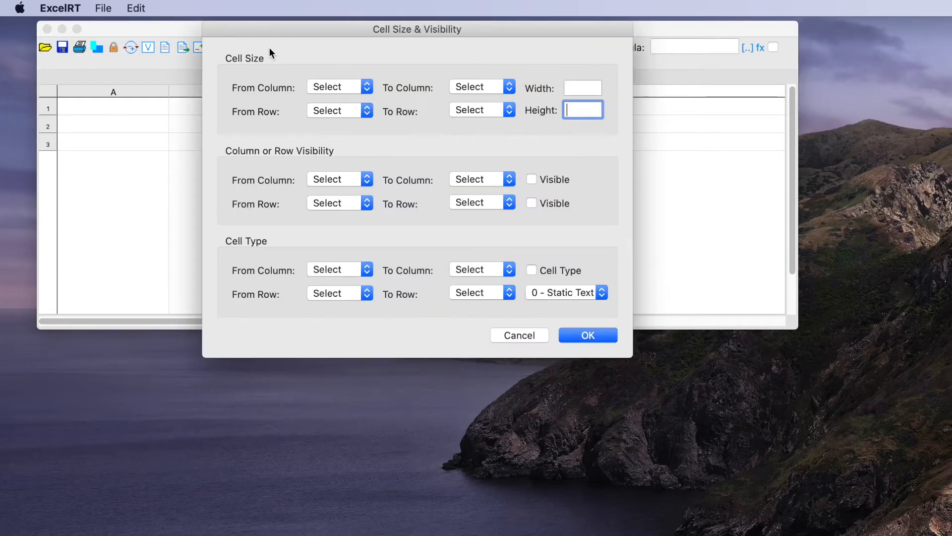
left_click(325, 110)
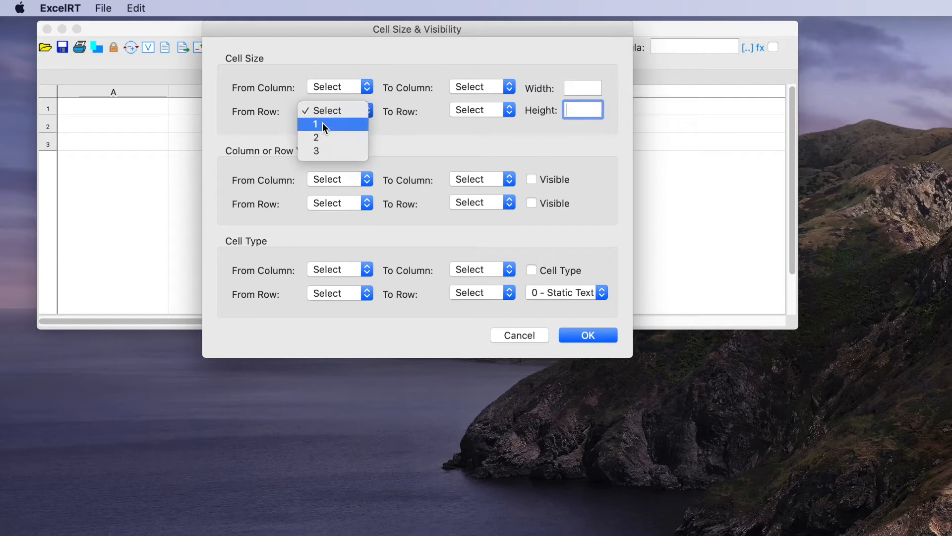
left_click(323, 123)
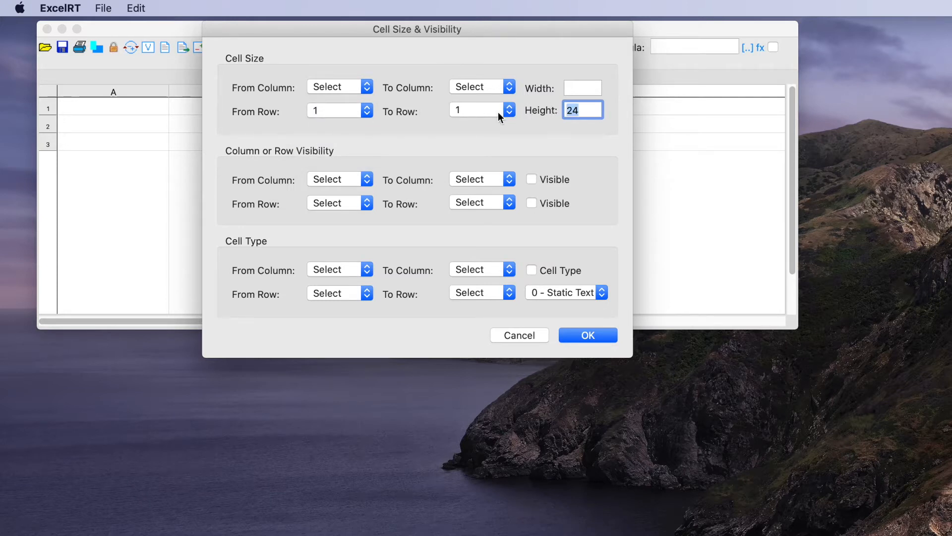
type("50")
left_click(605, 335)
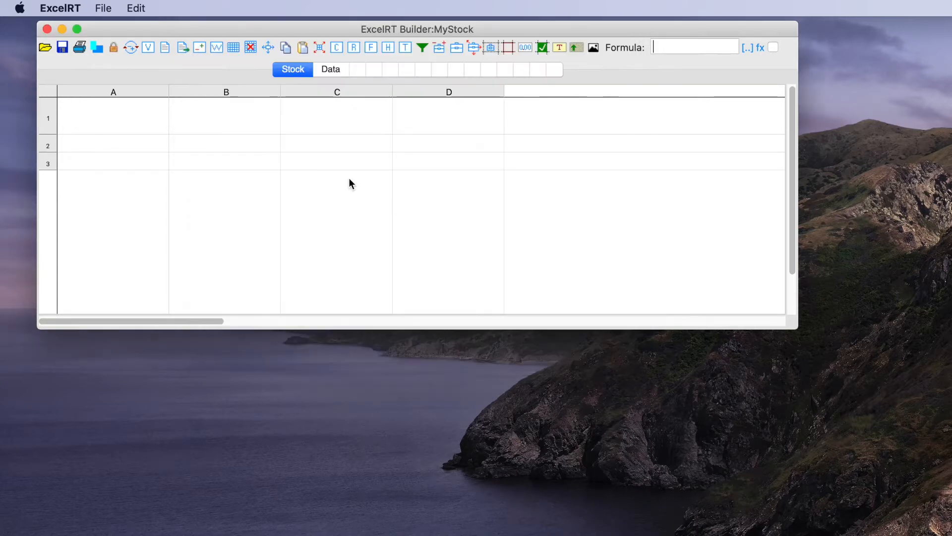
Step: Set the height of row 2 on the Stock sheet to 24
left_click(268, 48)
left_click(329, 116)
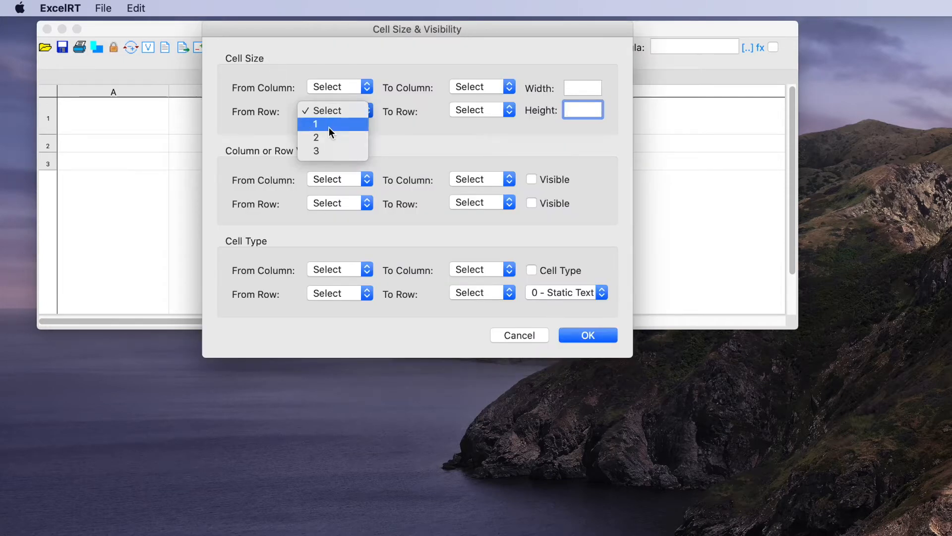
left_click(343, 137)
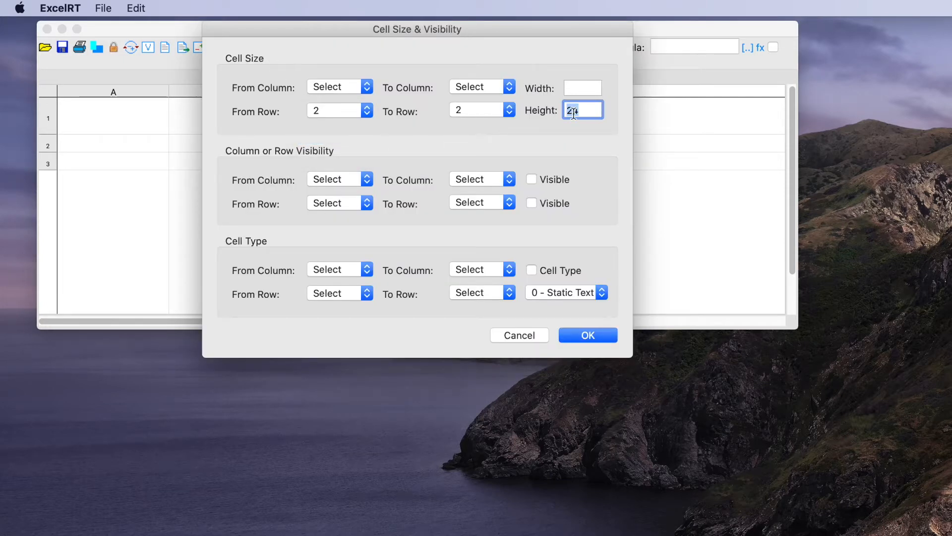
type("24")
left_click(586, 336)
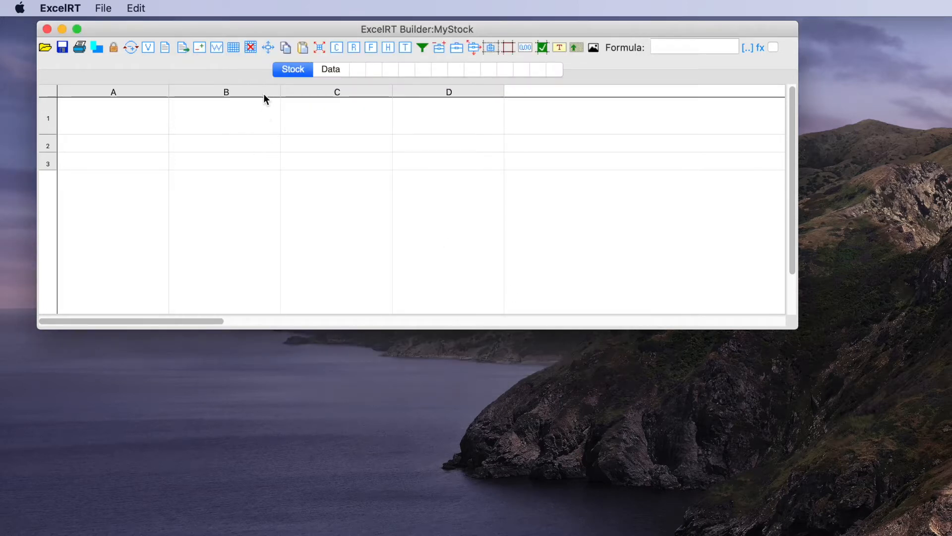
Step: Set the height of row 3 on the Stock sheet to 500
left_click(266, 47)
left_click(325, 110)
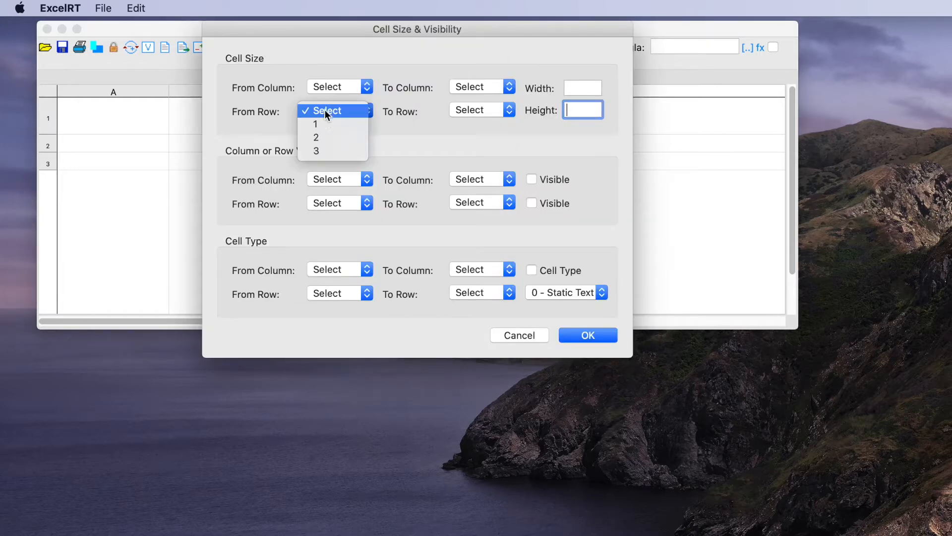
left_click(319, 150)
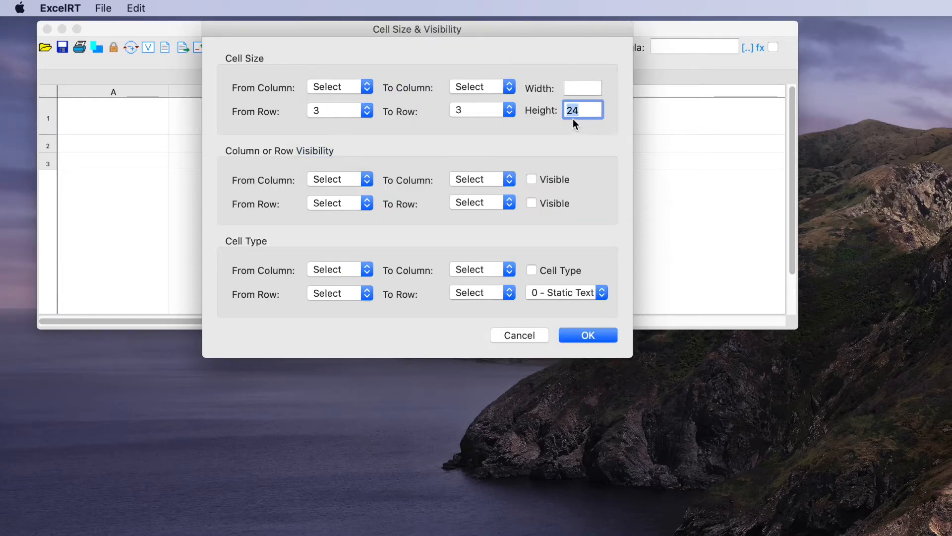
type("500")
left_click(589, 335)
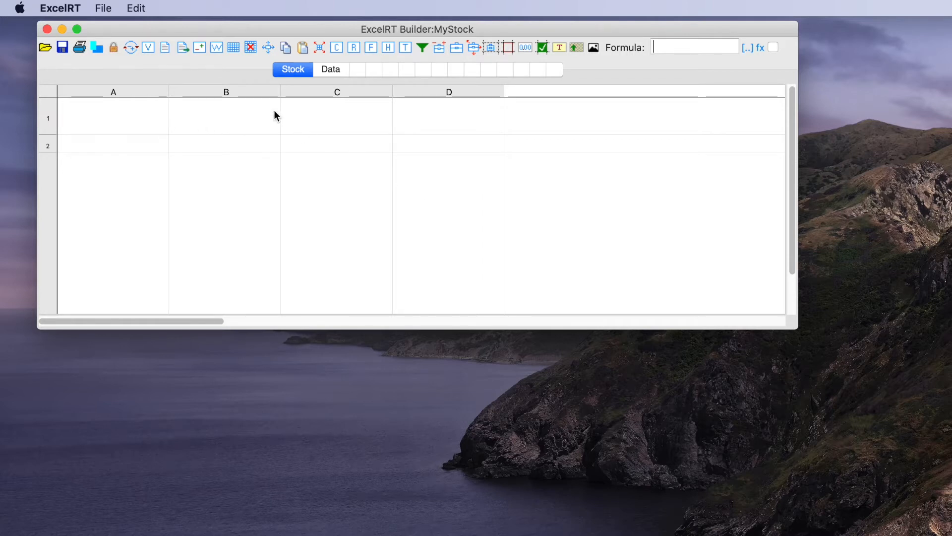
Step: Set the width of columns A to P on the Data sheet to 70
left_click(329, 71)
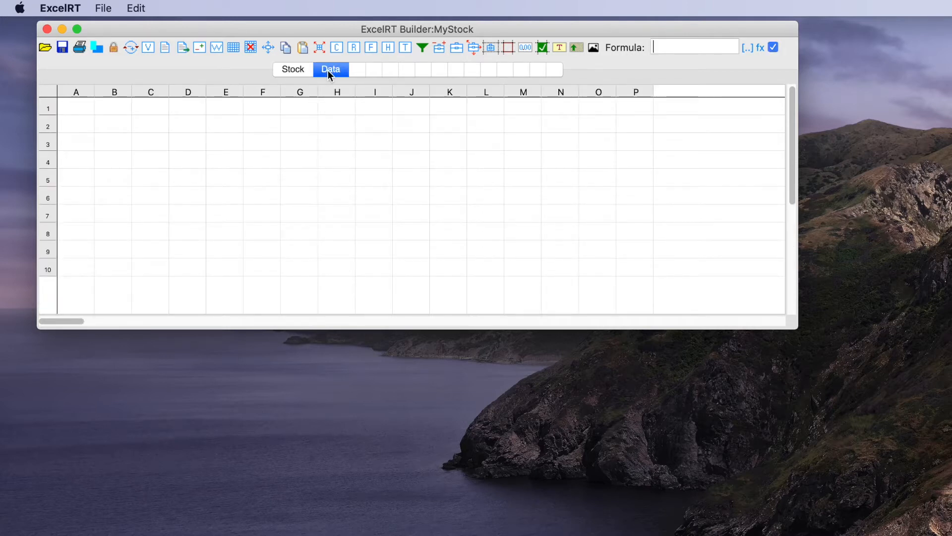
left_click(270, 46)
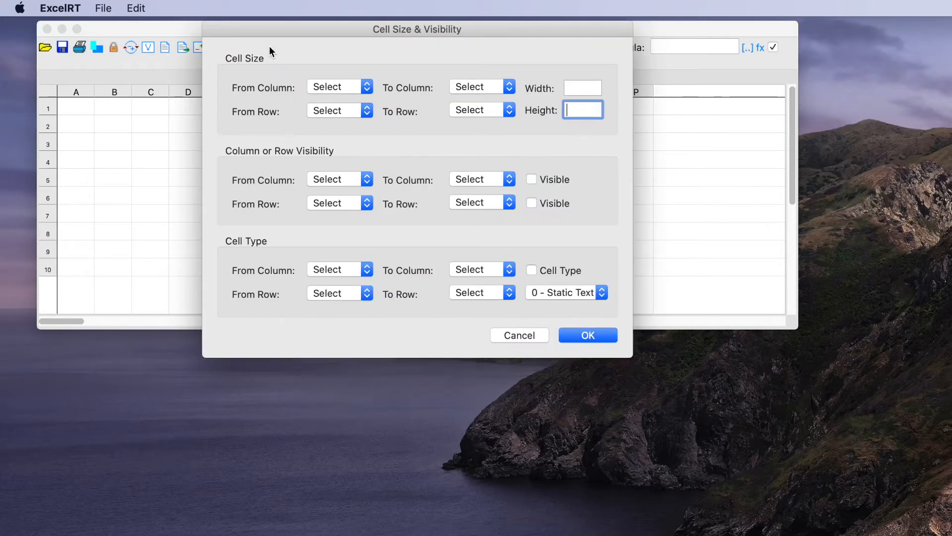
left_click(322, 87)
left_click(323, 99)
left_click(478, 87)
left_click(475, 288)
left_click_drag(573, 90, 554, 89)
type("70")
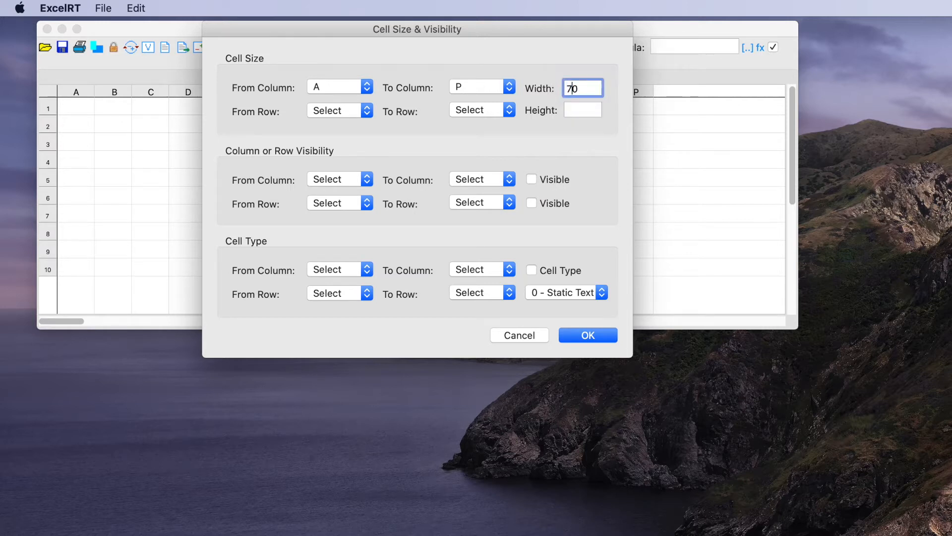
left_click(582, 338)
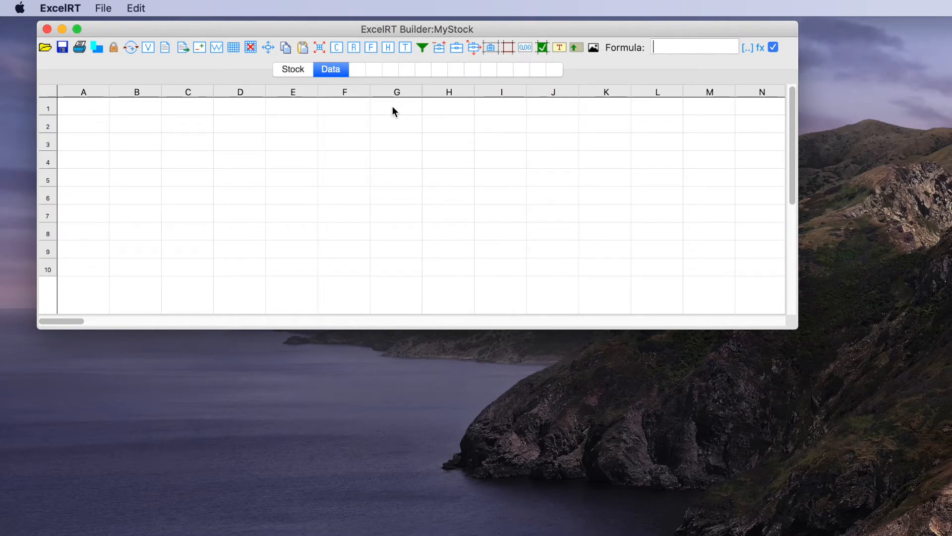
Step: Change the height of row 1 on the Data sheet
left_click(269, 47)
left_click(340, 110)
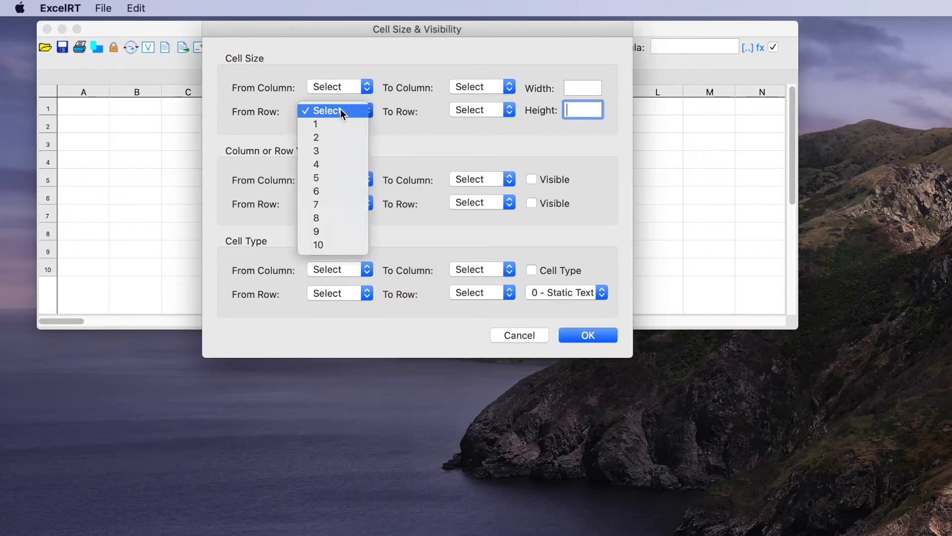
left_click(336, 122)
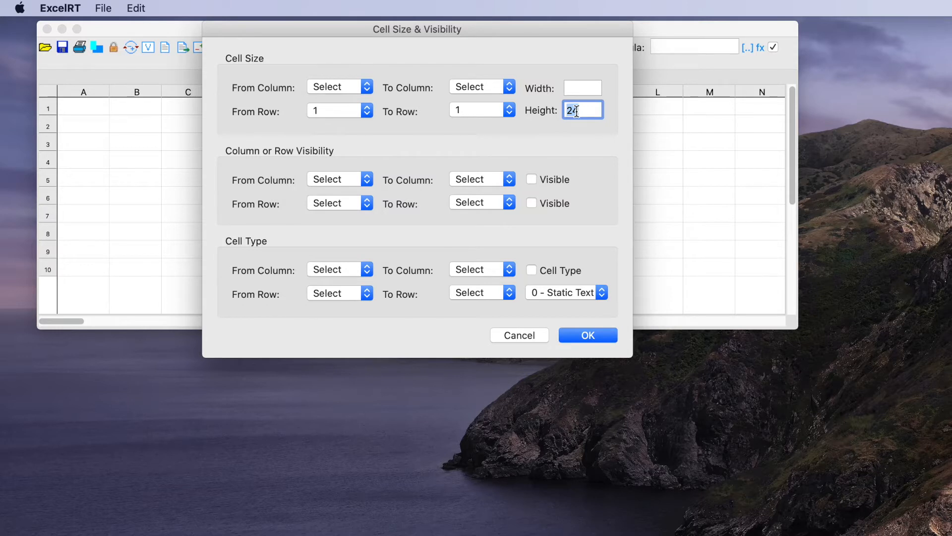
left_click(580, 110)
key("BackSpace")
type("00")
left_click(585, 336)
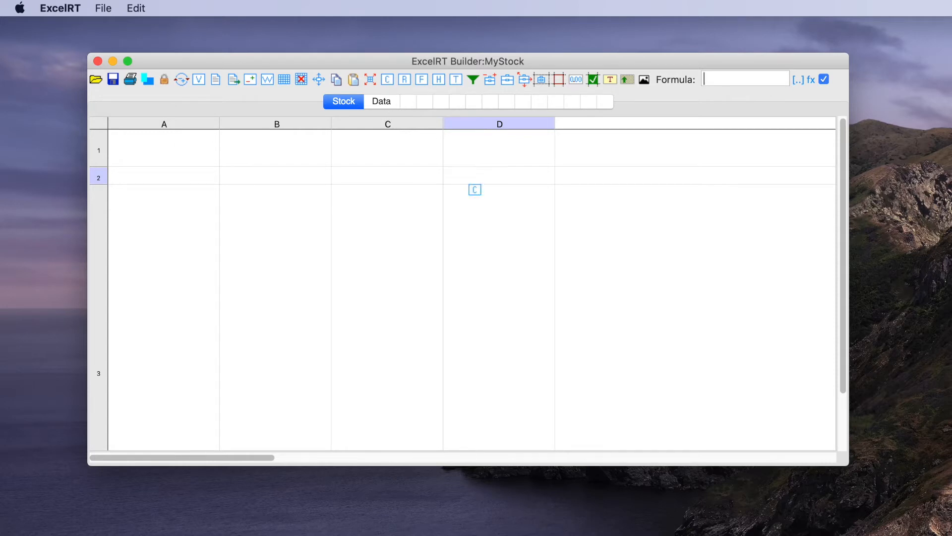
Step: Copy the title from TextEdit and enter "15-Day Trade History" as the comment of cell A1 on the Stock sheet
left_click(187, 149)
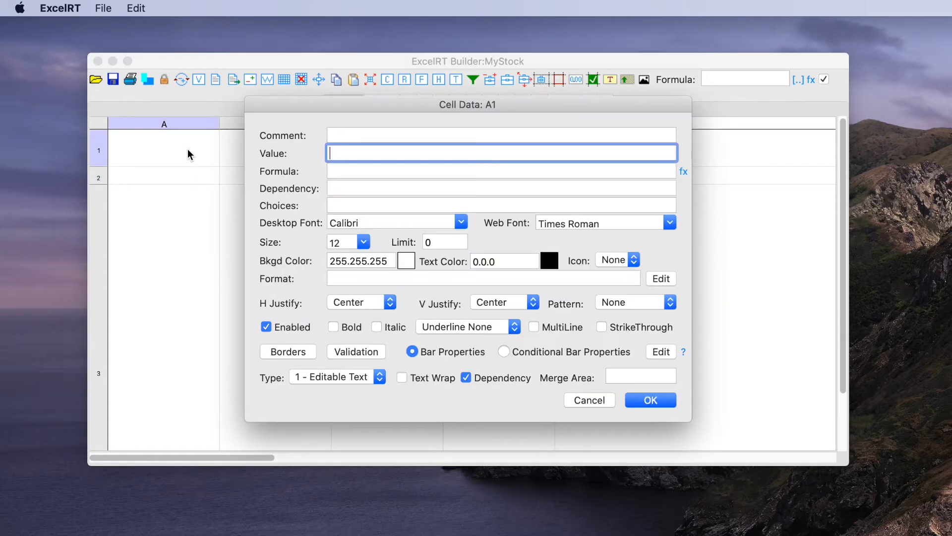
key("super+Tab")
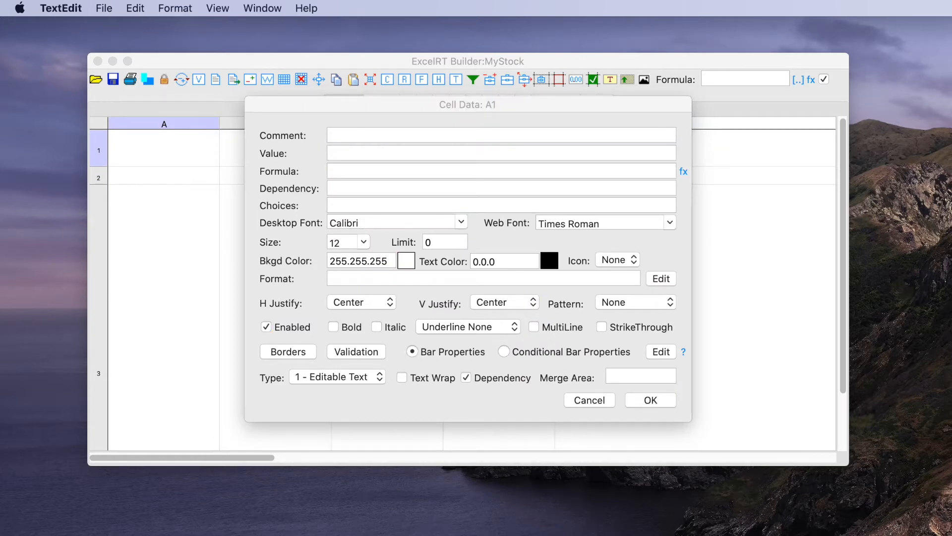
left_click(353, 133)
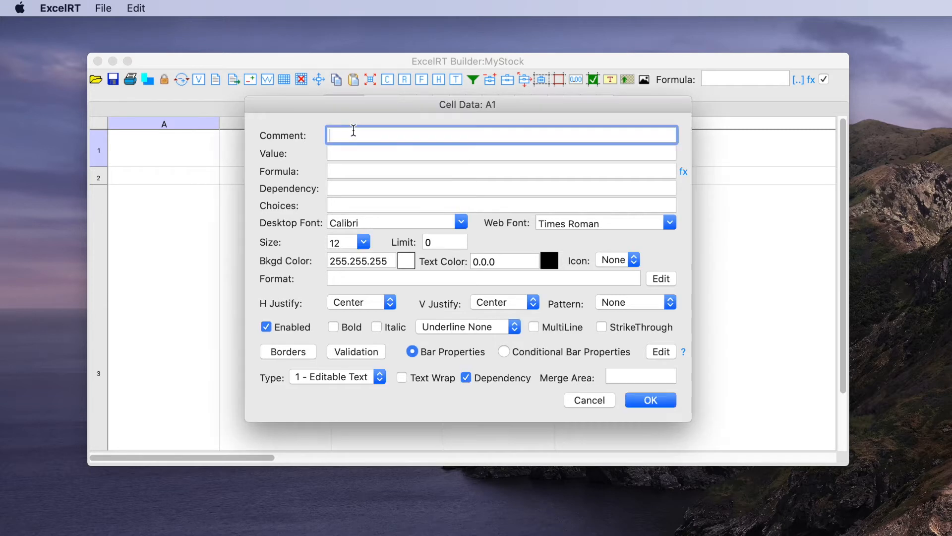
type("15-Day Trade History")
Step: Format cell A1 with the Impact desktop font, size 18 and bold
key("super+Tab")
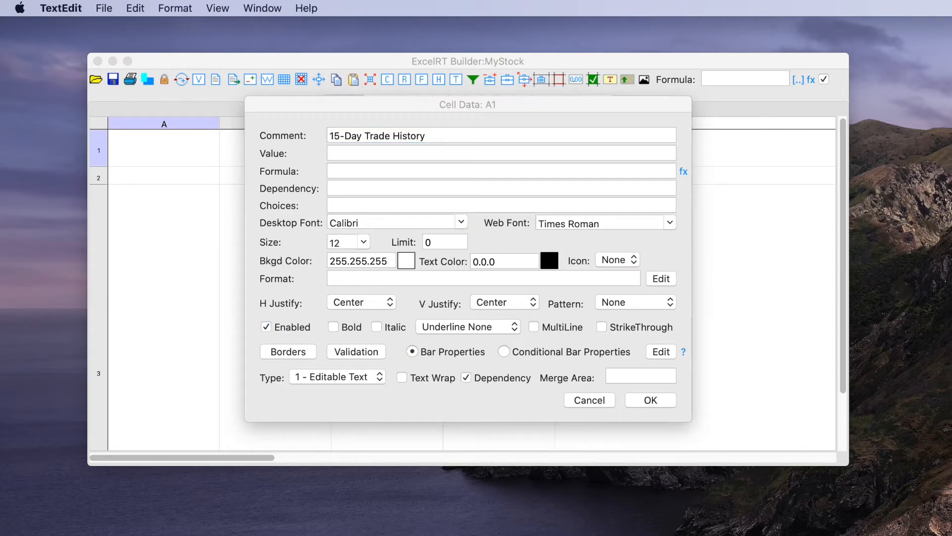
left_click(357, 221)
left_click_drag(357, 221, 286, 222)
type("Impact")
left_click(363, 242)
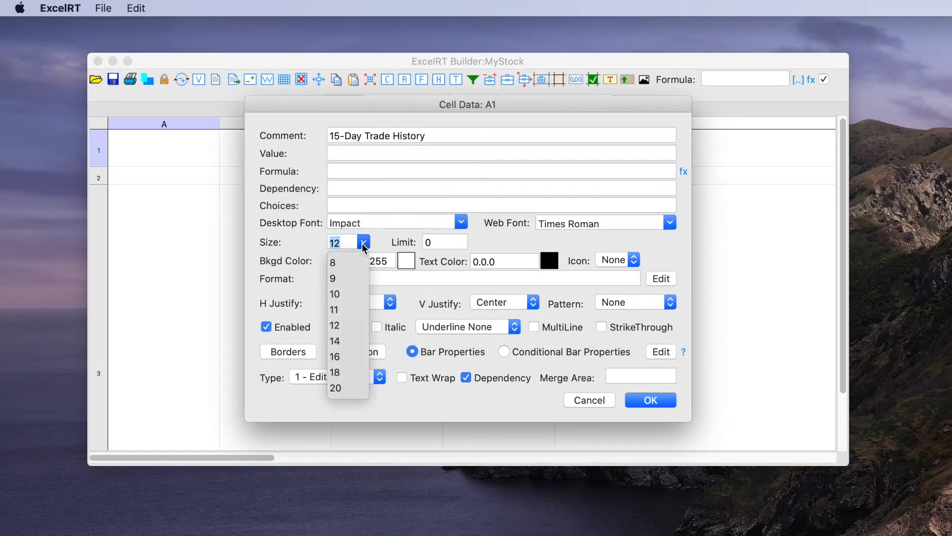
left_click(335, 357)
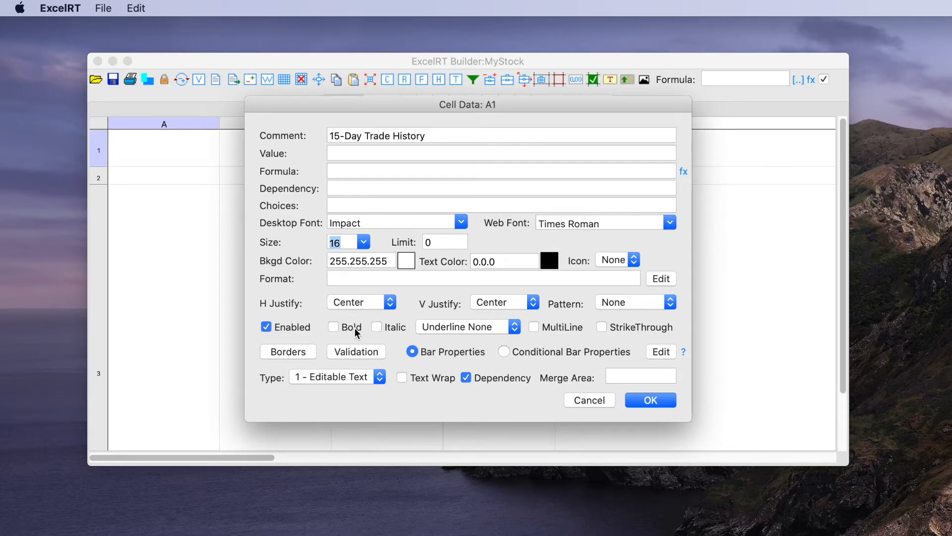
left_click(363, 242)
left_click(338, 373)
Step: Set the merge area of cell A1 to A1:C1, copying the range from TextEdit, and apply the cell settings
key("super+Tab")
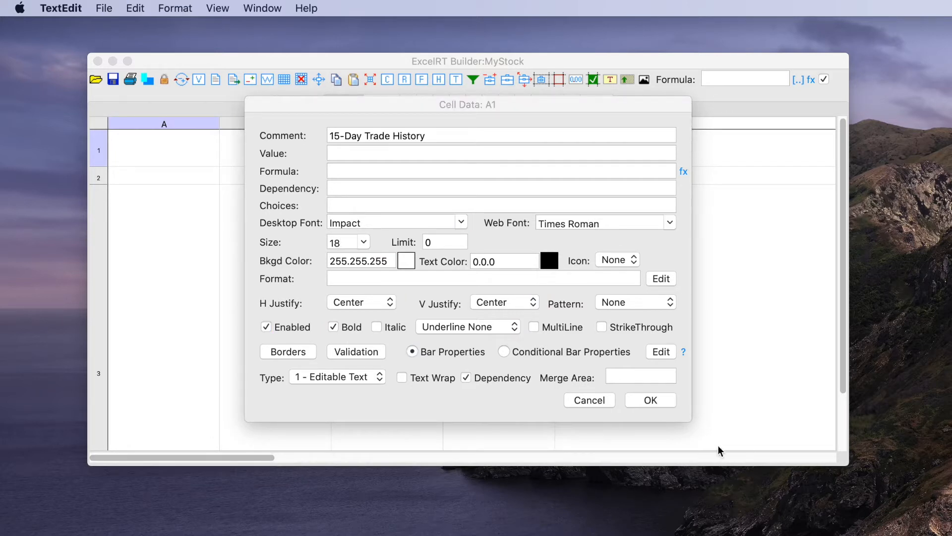
left_click(613, 378)
type("A1:C1")
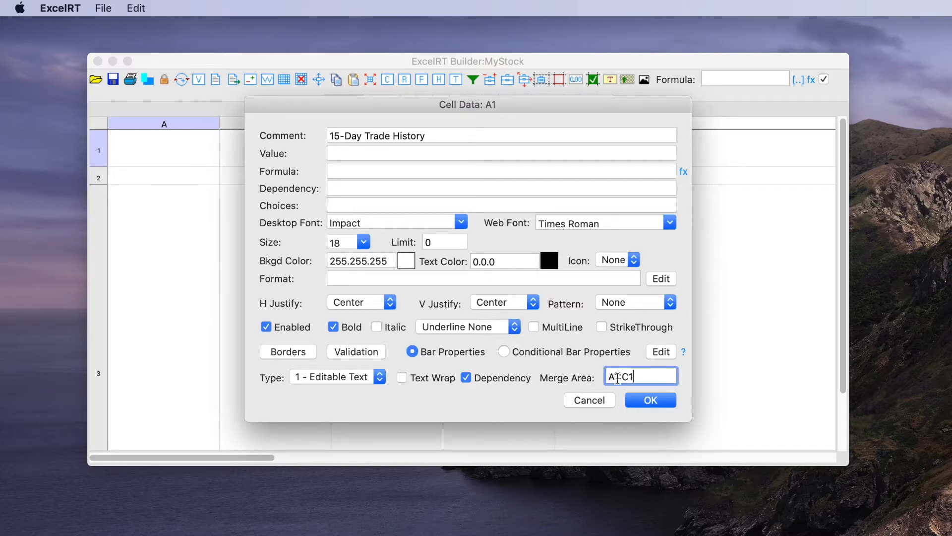
left_click(649, 401)
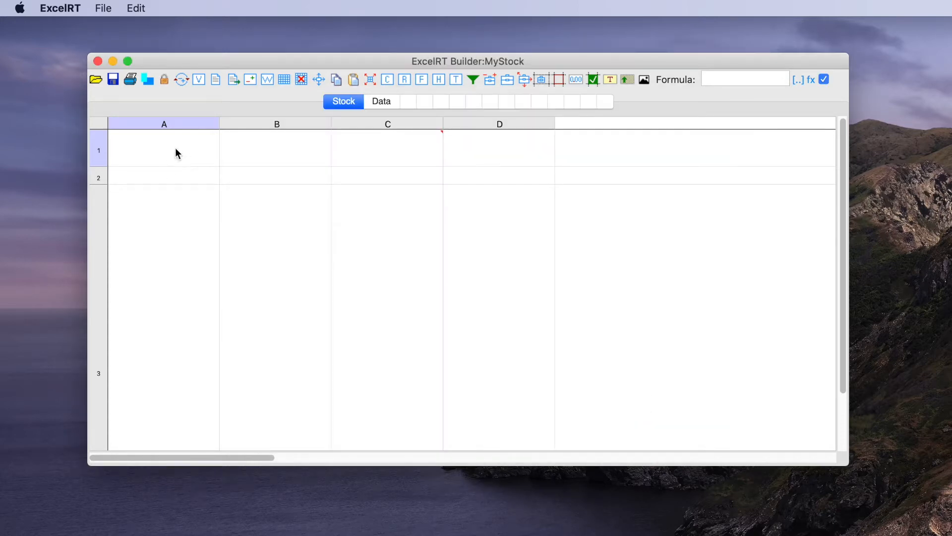
double_click(375, 151)
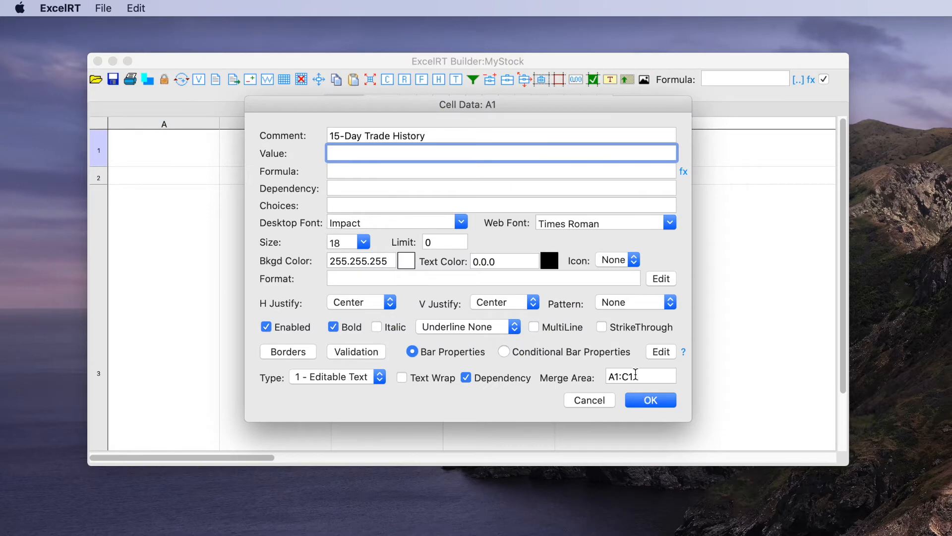
left_click(652, 401)
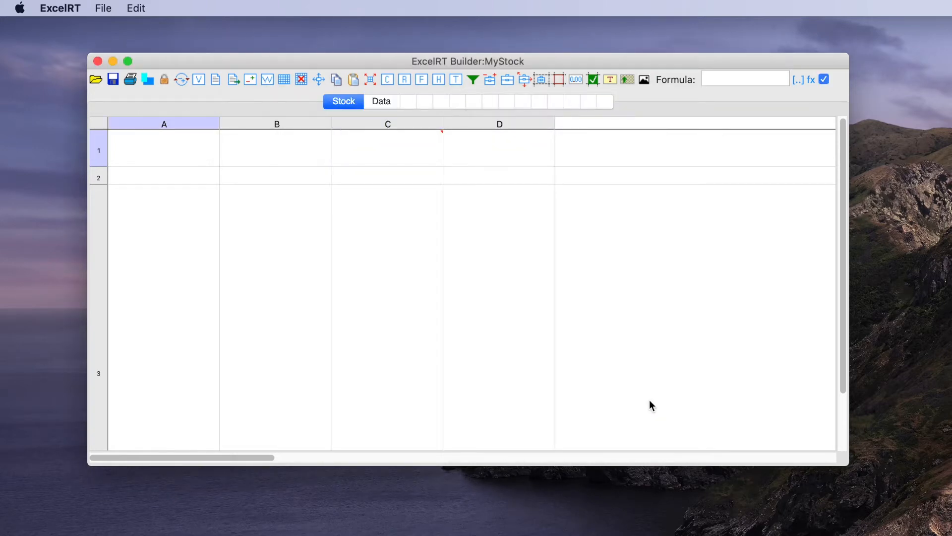
Step: Move the text "15-Day Trade History" from the comment of cell A1 to its value
double_click(357, 151)
left_click_drag(424, 135, 259, 133)
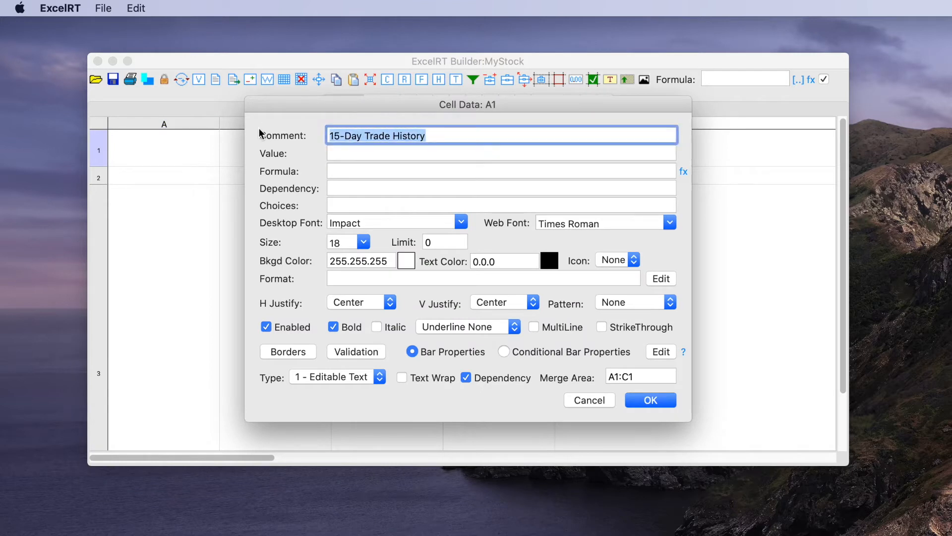
key("super+x")
left_click(329, 154)
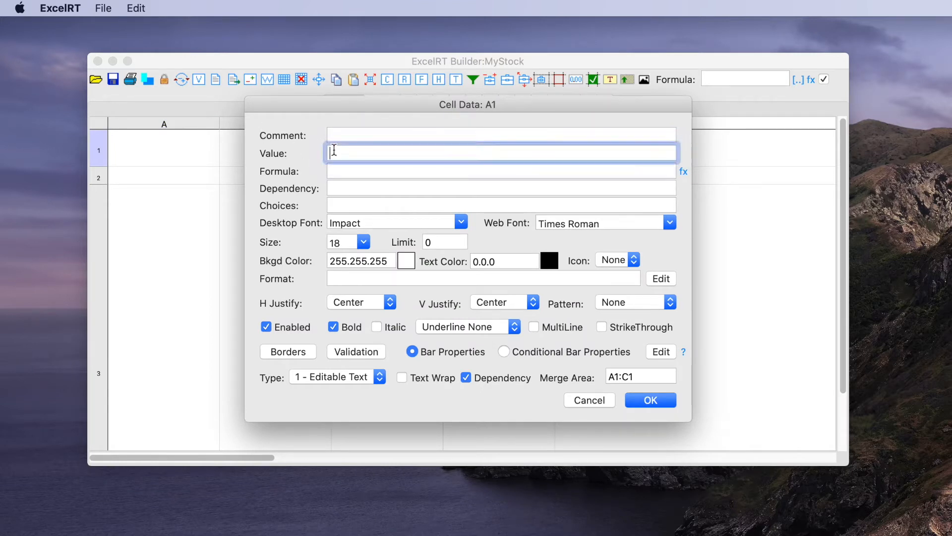
key("super+v")
left_click(640, 400)
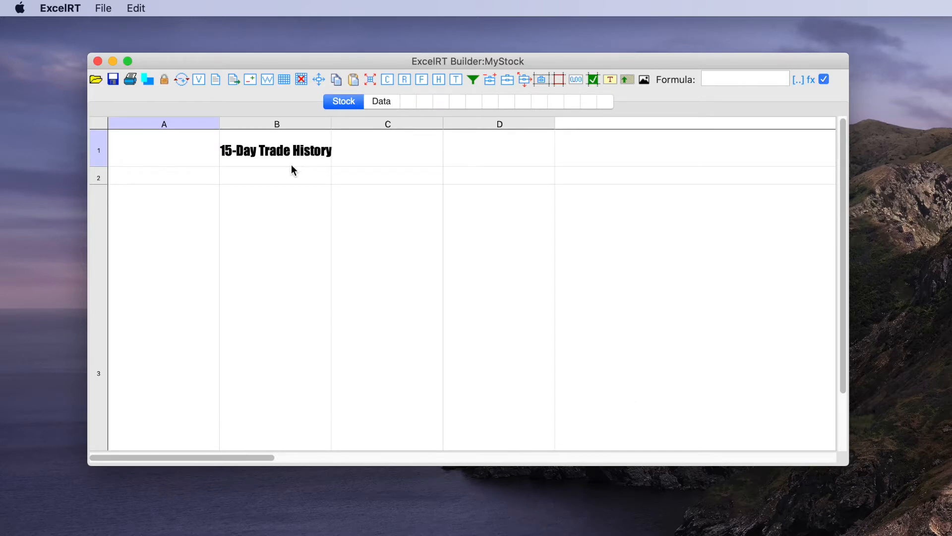
Step: Enter "Stock Ticker" as the value of cell A2 and format it in bold at size 16
double_click(159, 178)
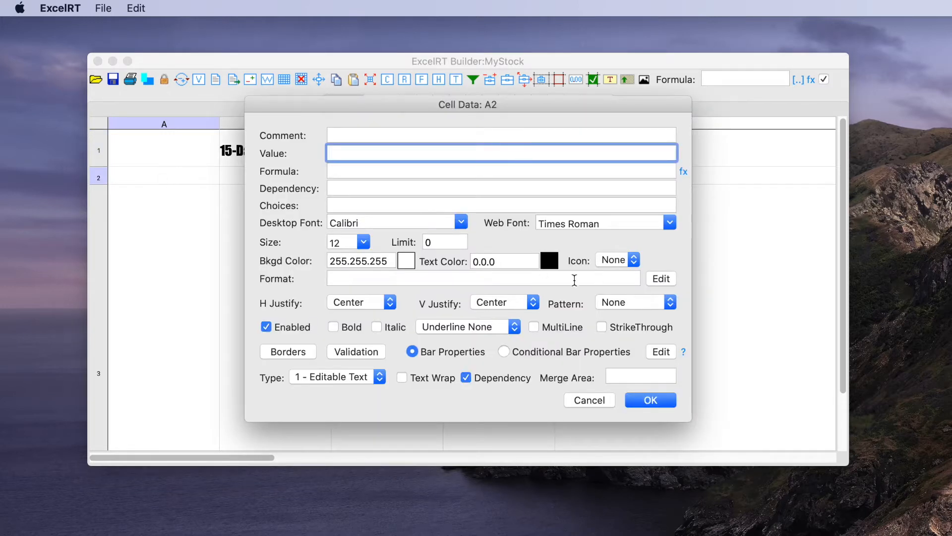
key("super+Tab")
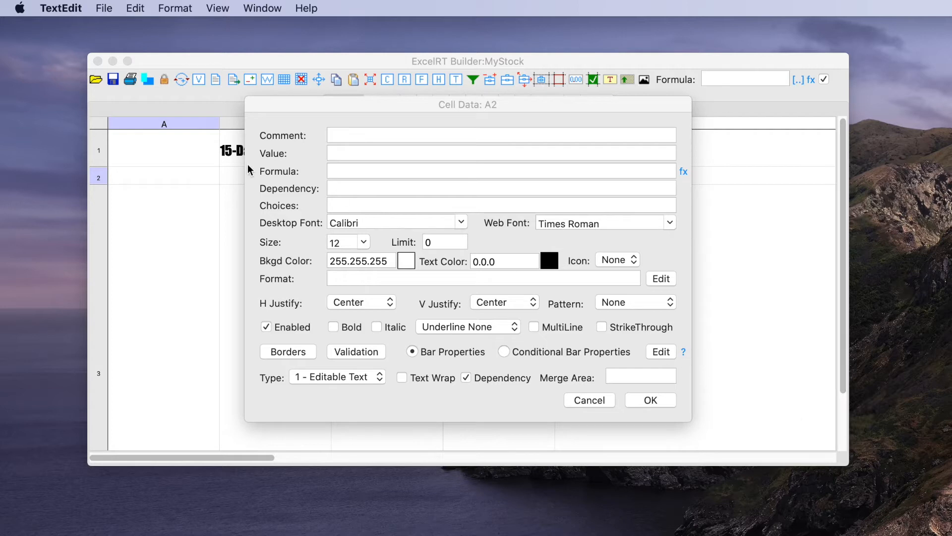
left_click(355, 153)
type("Stock Ticker")
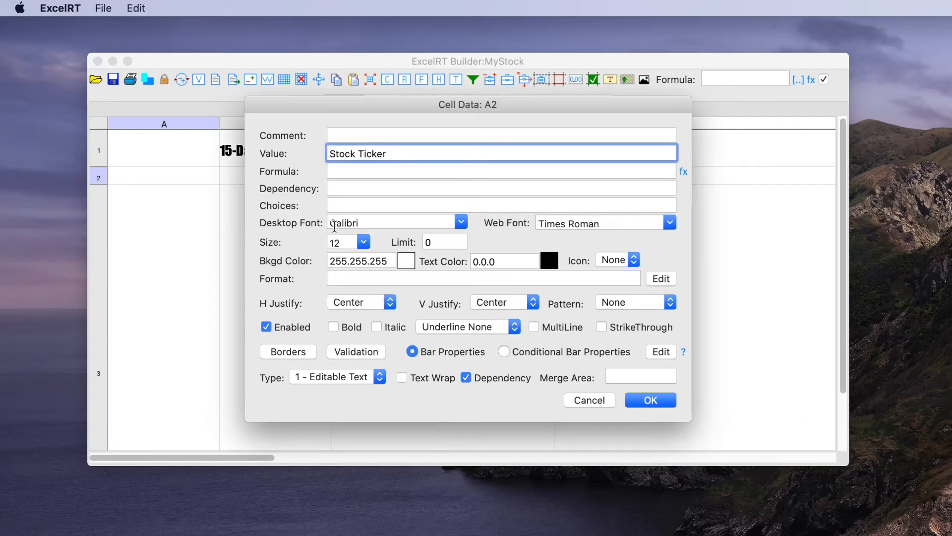
left_click(363, 243)
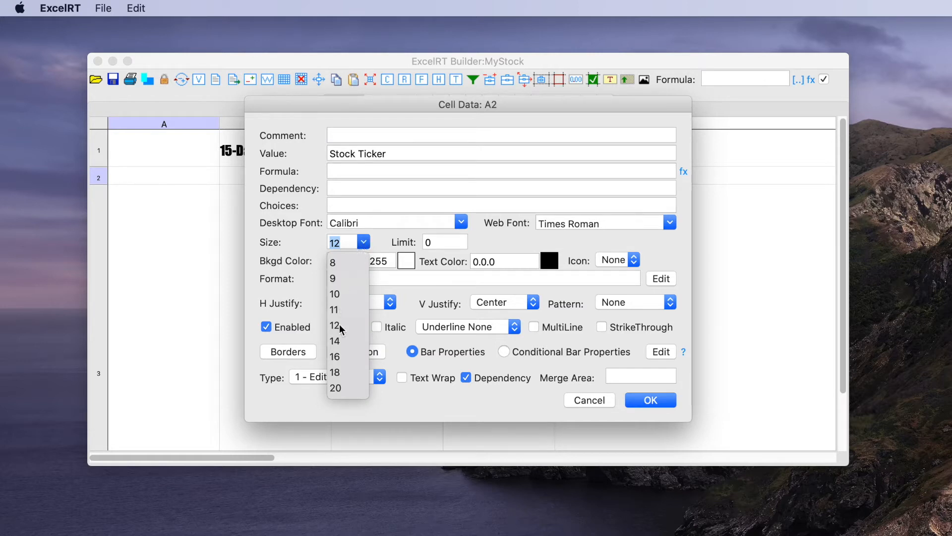
left_click(338, 358)
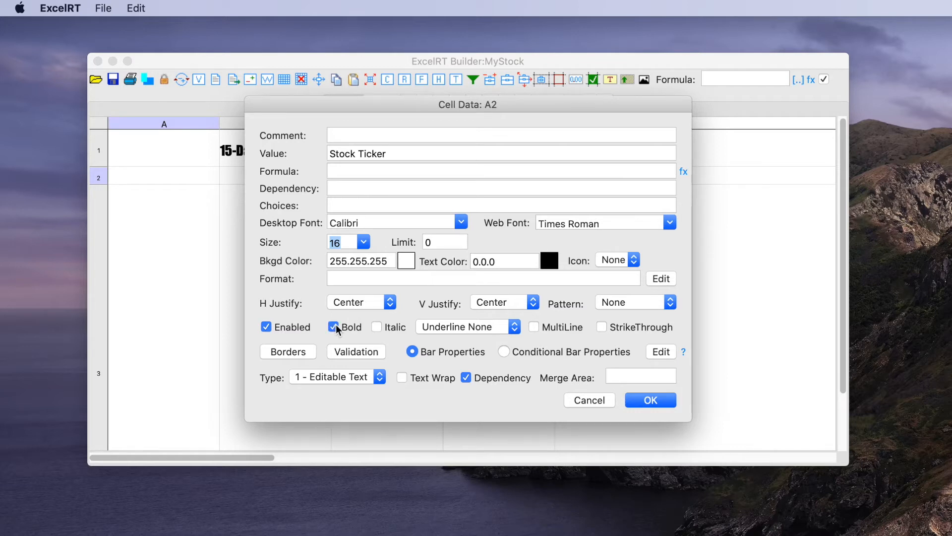
left_click(650, 400)
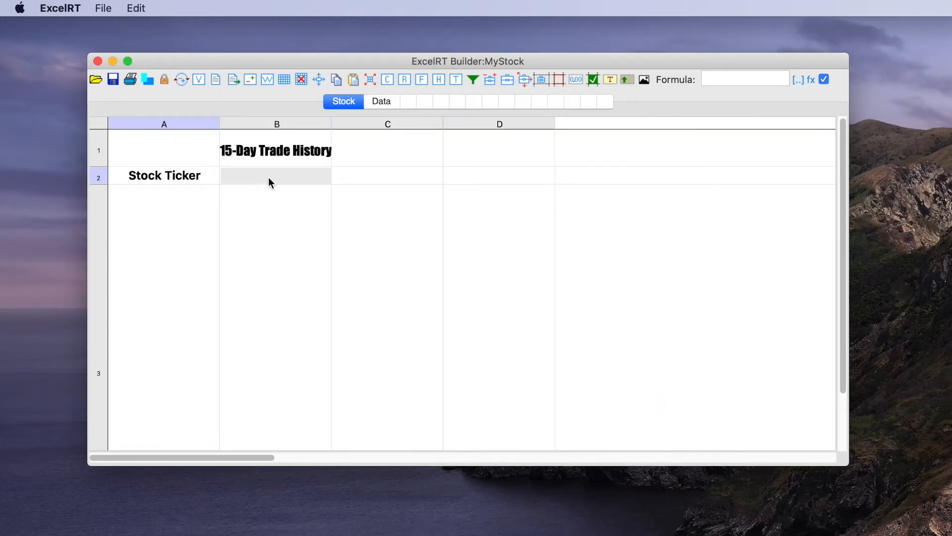
Step: Enter "AAPL" as the value of cell B2 and set its font size to 14
double_click(270, 182)
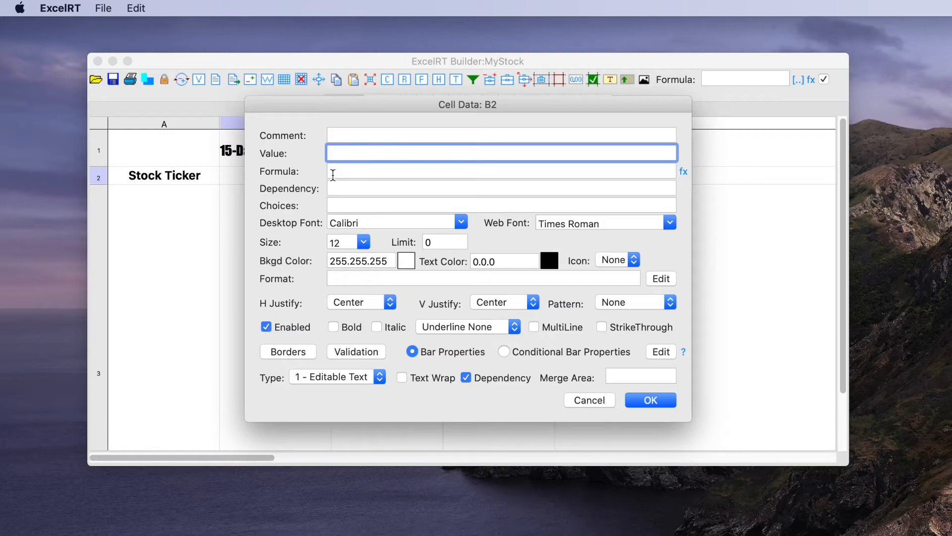
type("AAPL")
left_click(364, 243)
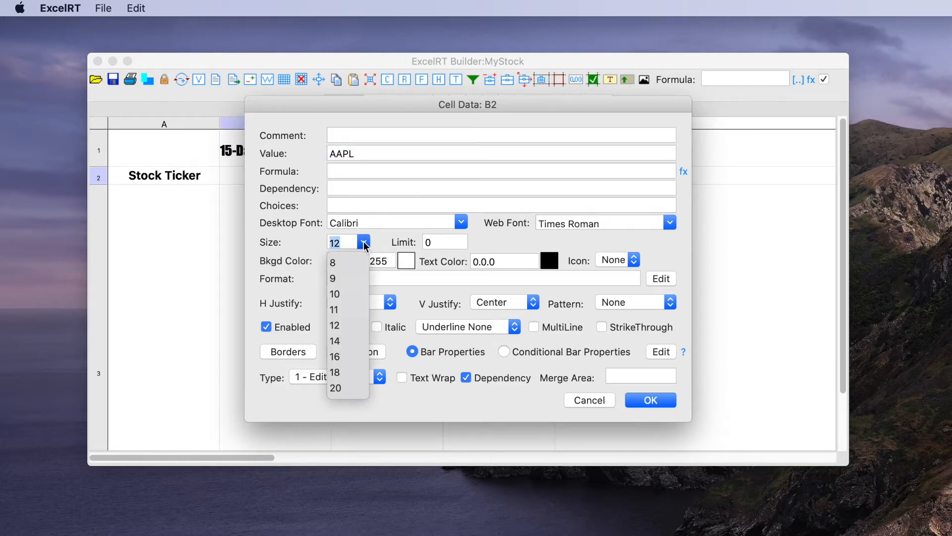
left_click(339, 341)
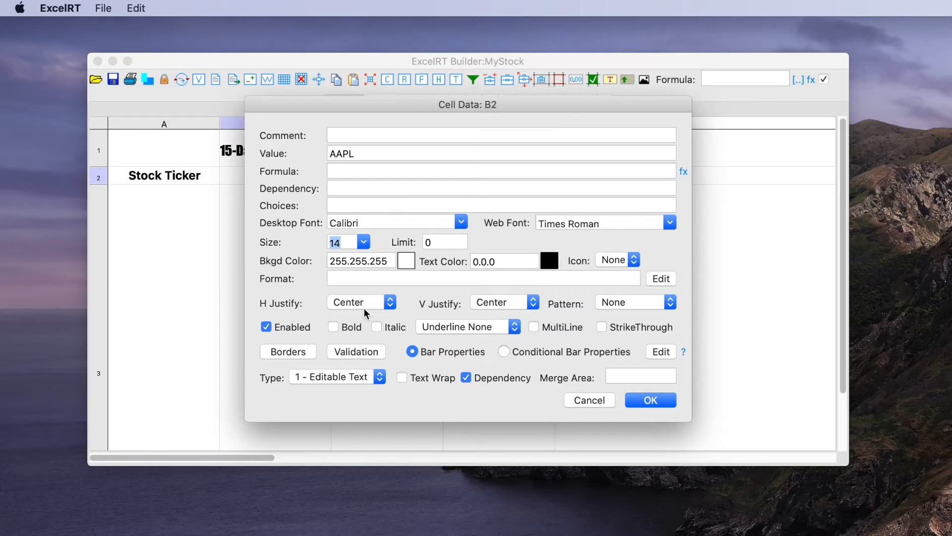
Step: Give cell B2 a light green background (147.255.151) and bold text, and apply the cell settings
left_click(405, 260)
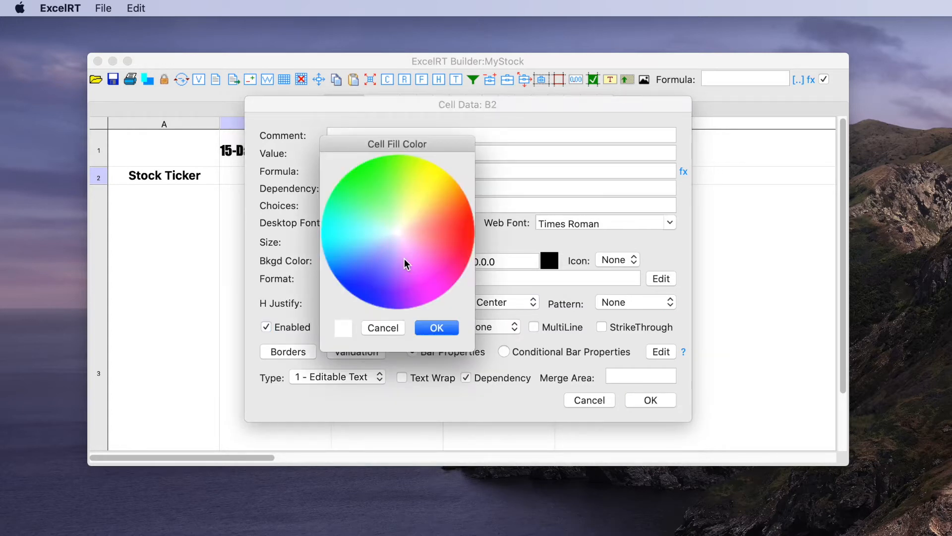
left_click(389, 211)
left_click(437, 327)
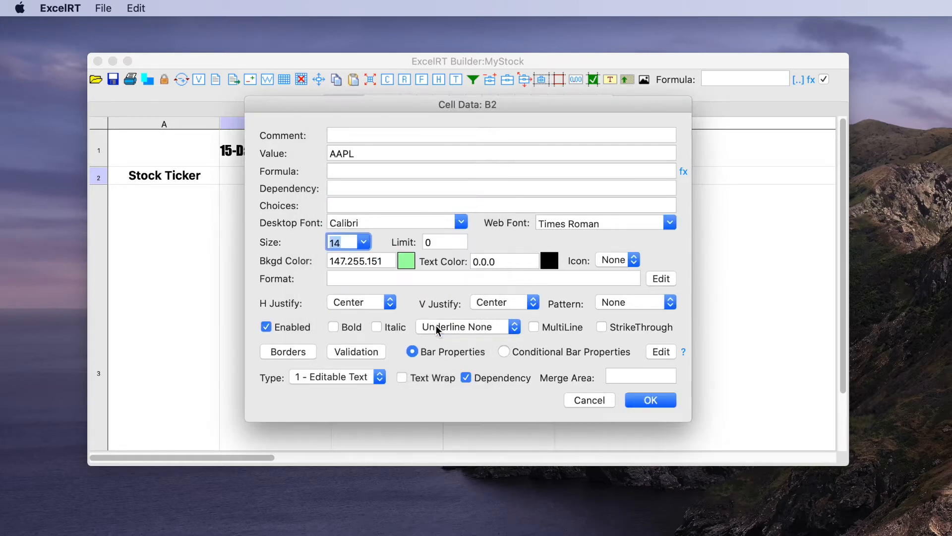
left_click(333, 326)
left_click(654, 405)
Step: Enter "Update" as the value of cell C2 and format it in bold at size 14
double_click(379, 175)
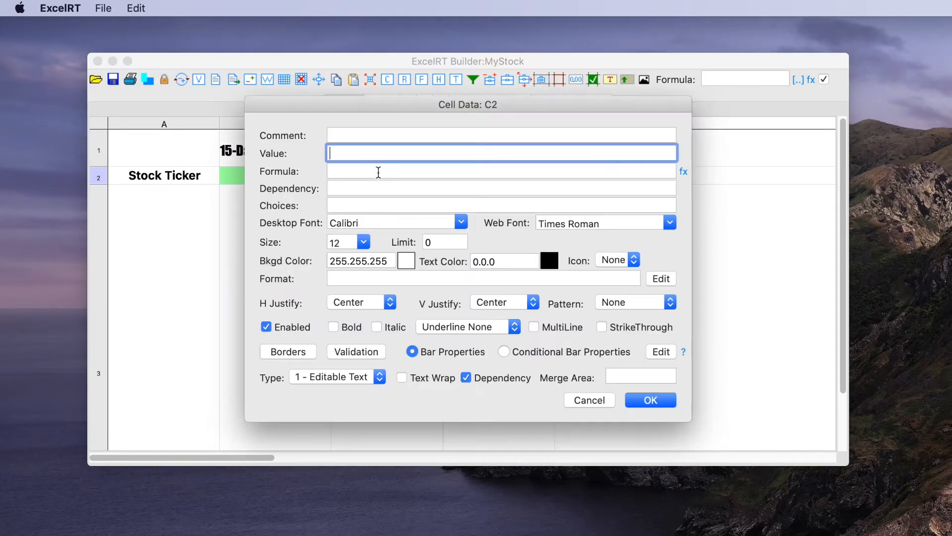
type("Update")
left_click(363, 243)
left_click(364, 243)
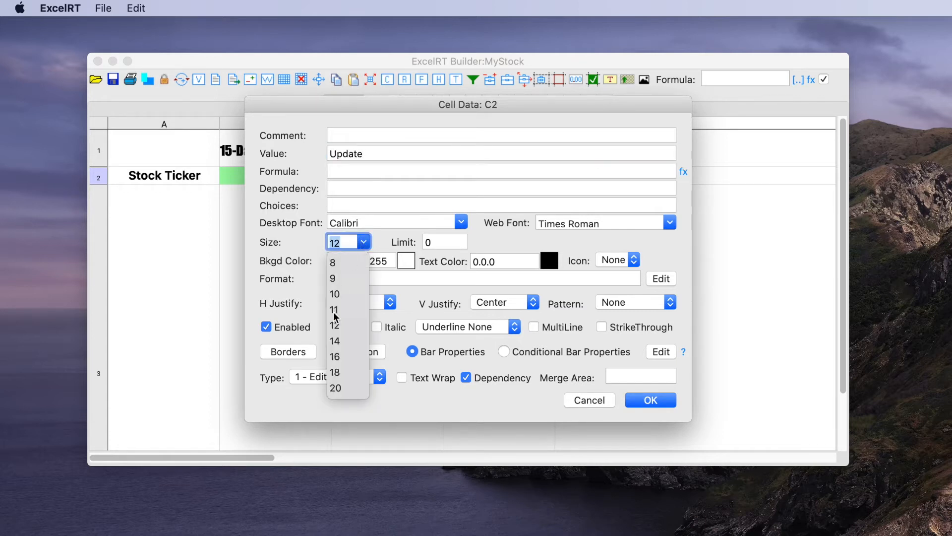
left_click(336, 341)
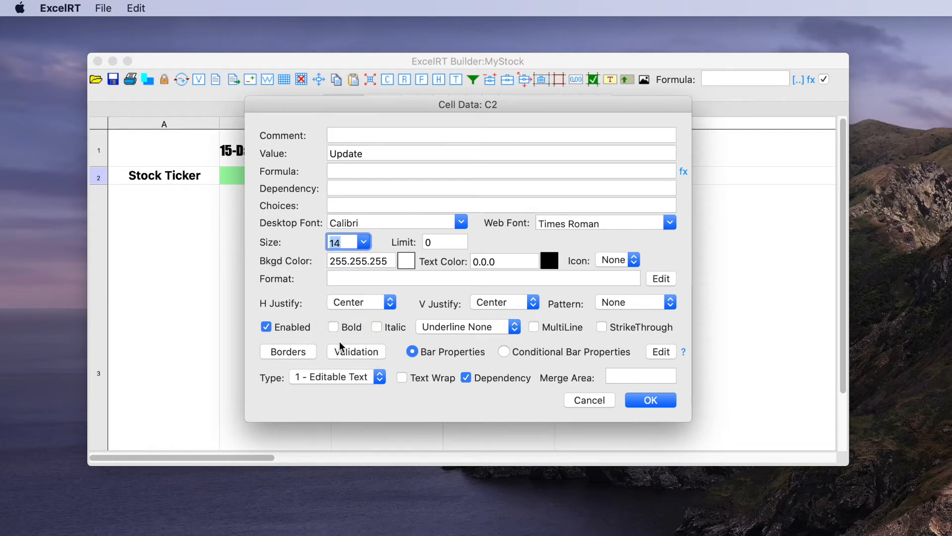
left_click(334, 327)
Step: Give cell C2 a light cyan background (125.247.254), copy that color value, and apply the cell settings
left_click(401, 261)
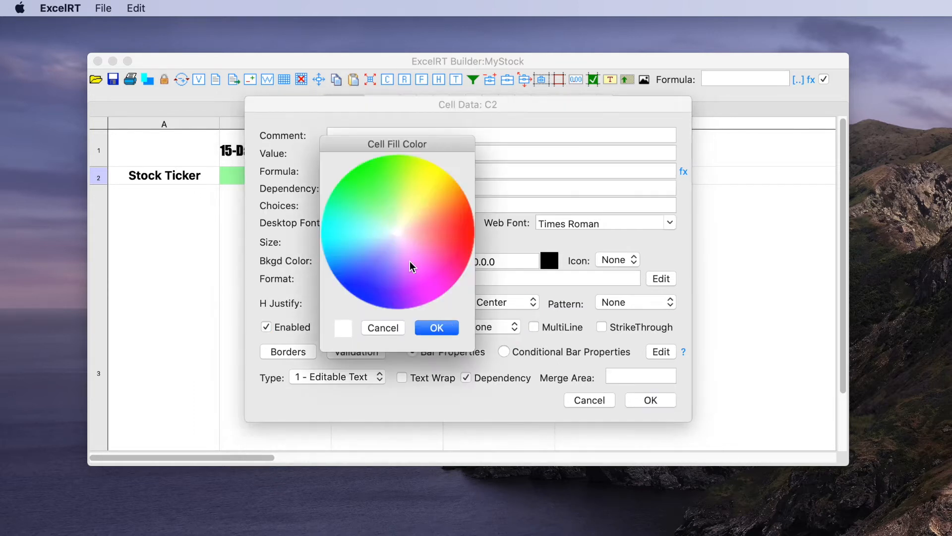
left_click(355, 239)
left_click(438, 328)
left_click_drag(390, 261, 322, 263)
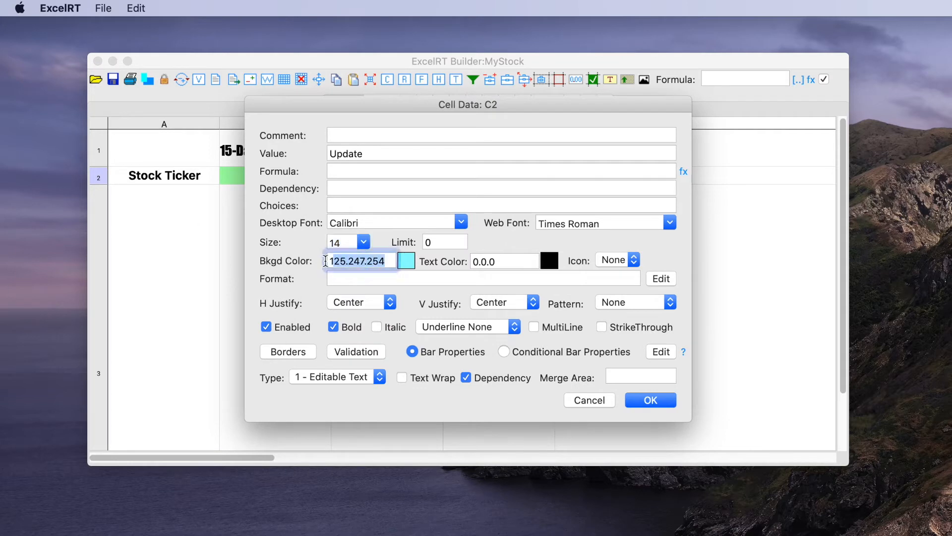
key("super+c")
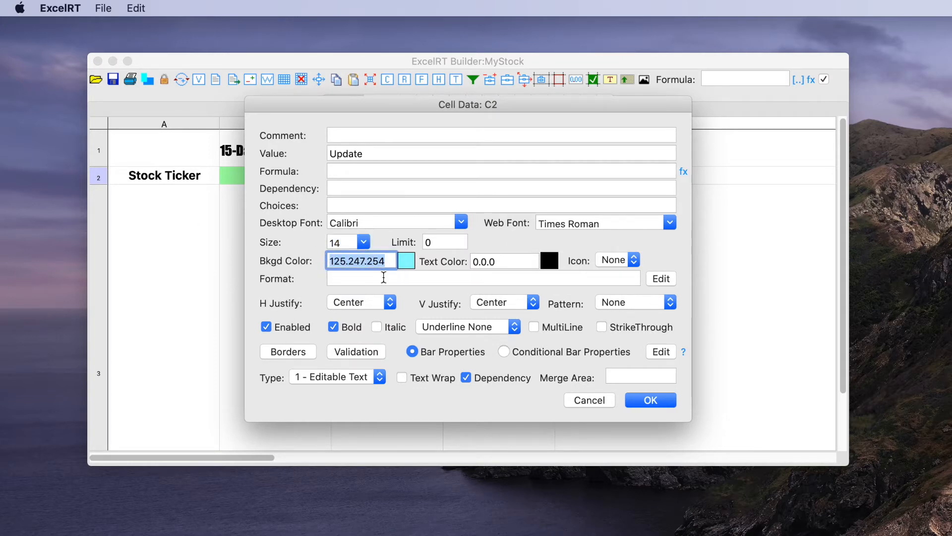
left_click(652, 404)
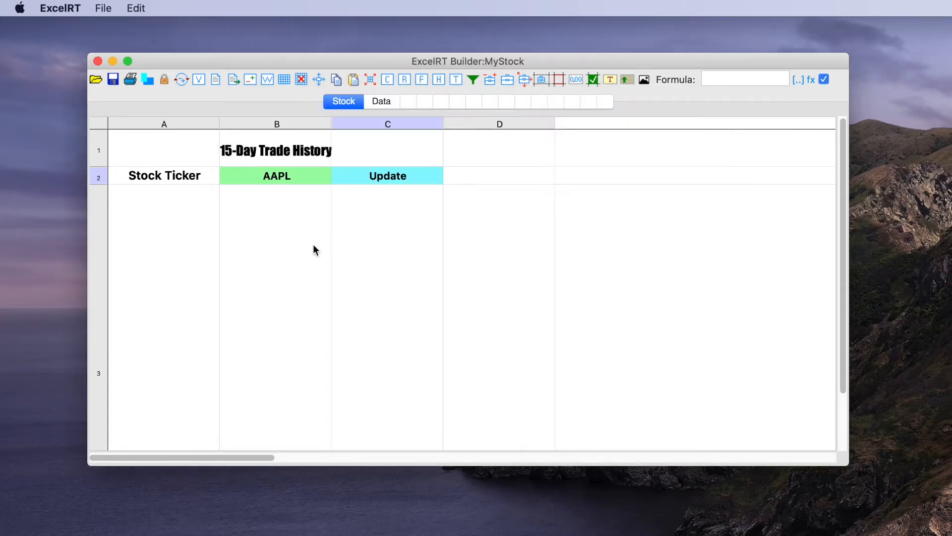
Step: Enter "Data" as the value of cell D2, with bold size 14 text and the copied 125.247.254 background color
double_click(494, 178)
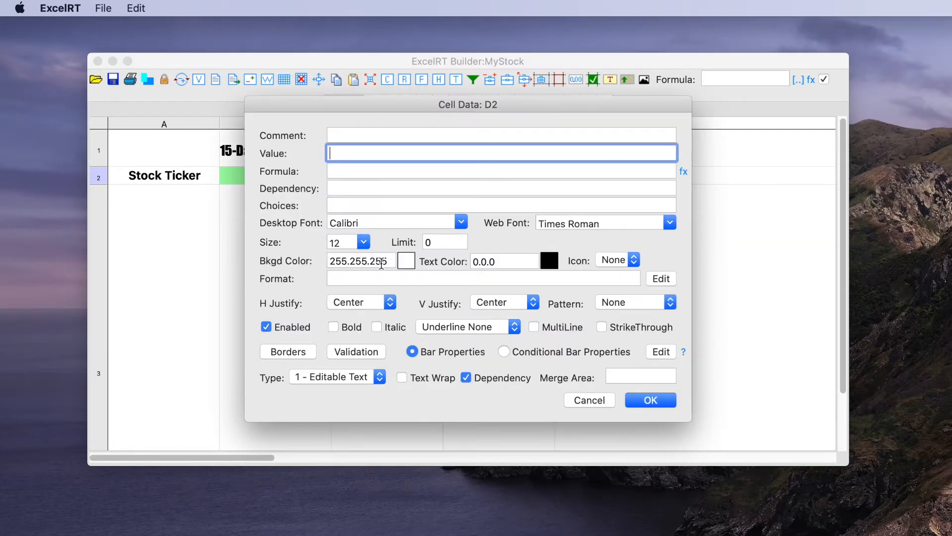
left_click_drag(391, 261, 295, 261)
key("super+v")
left_click(364, 242)
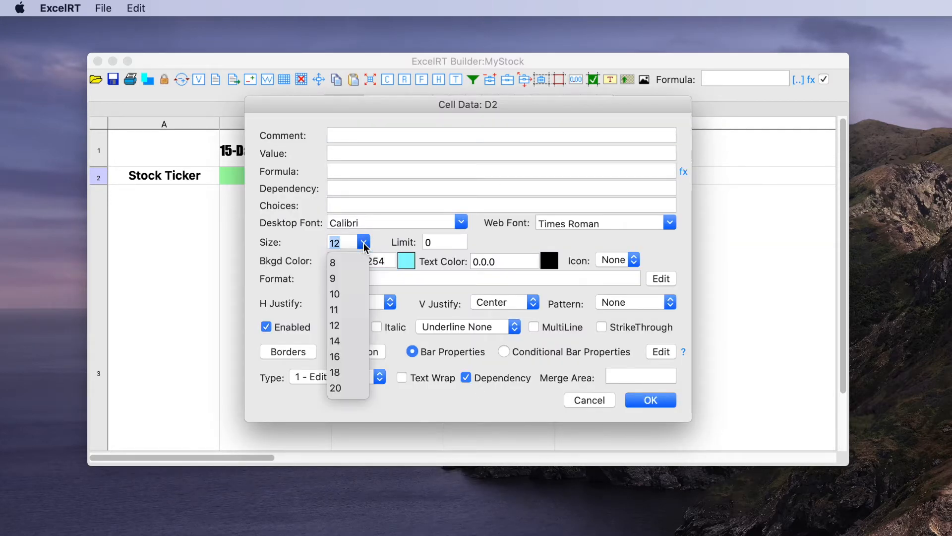
left_click(337, 340)
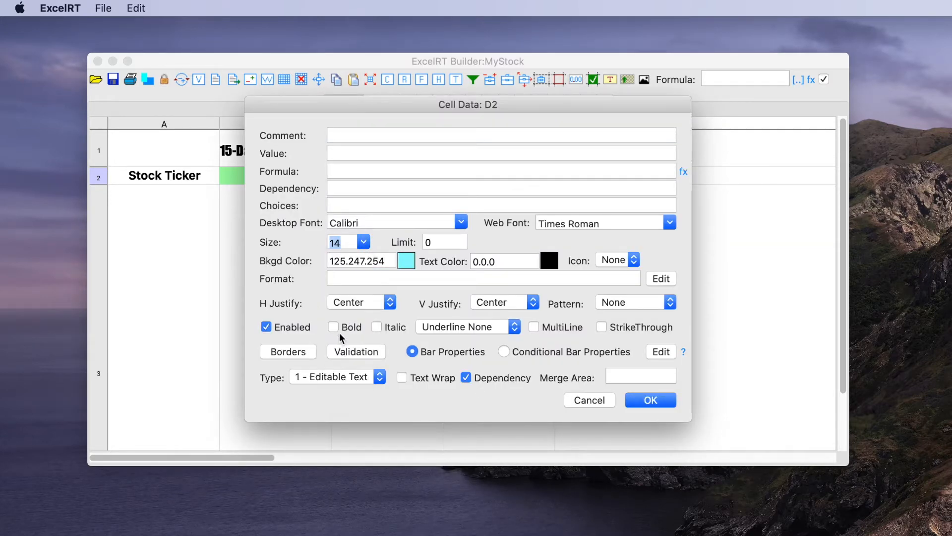
left_click(332, 155)
type("Data")
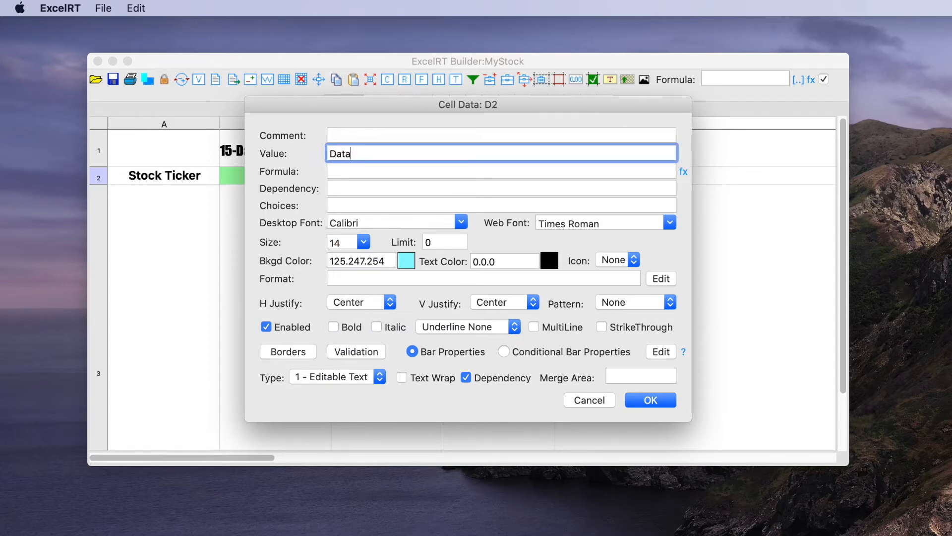
left_click(333, 328)
left_click(652, 400)
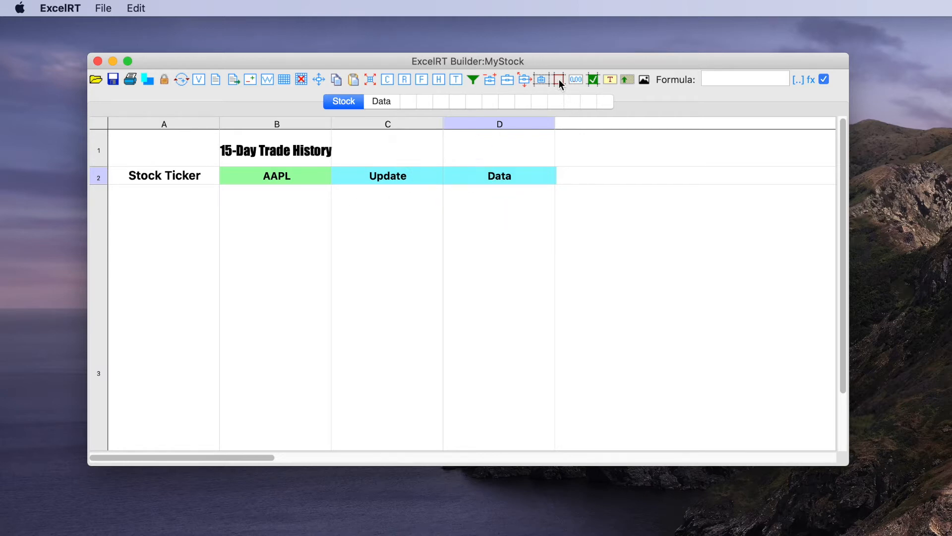
Step: Define four border lines for cell C2, each with the Continuous line style
left_click(392, 175)
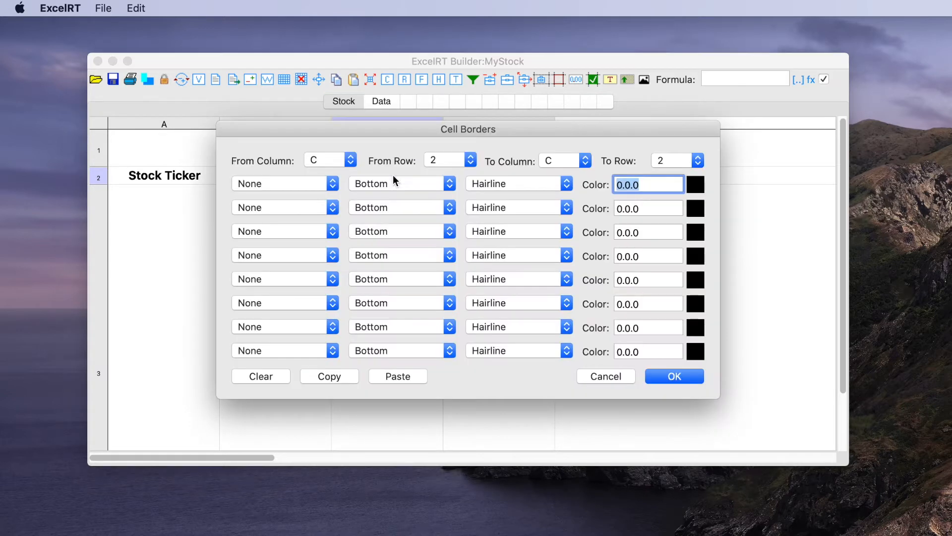
left_click(282, 184)
left_click(281, 197)
left_click(279, 208)
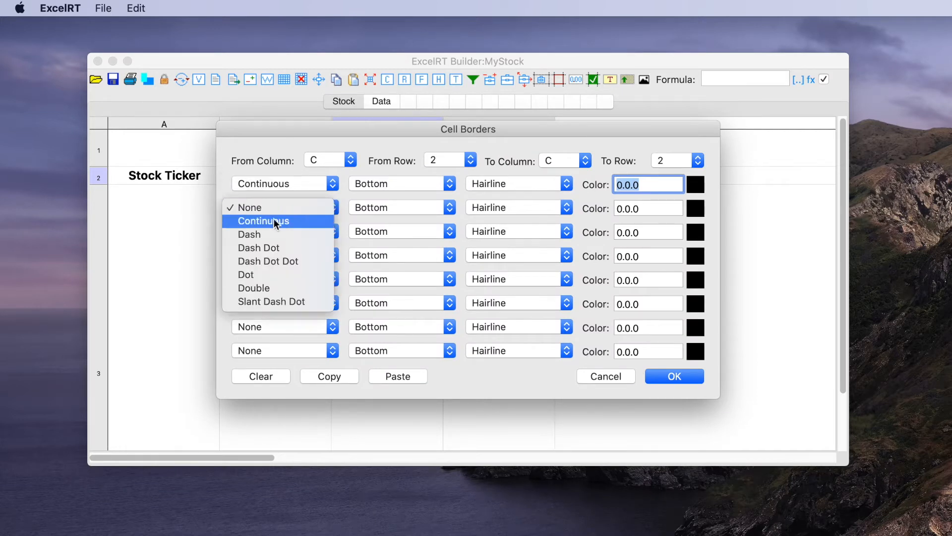
left_click(270, 223)
left_click(267, 230)
left_click(264, 244)
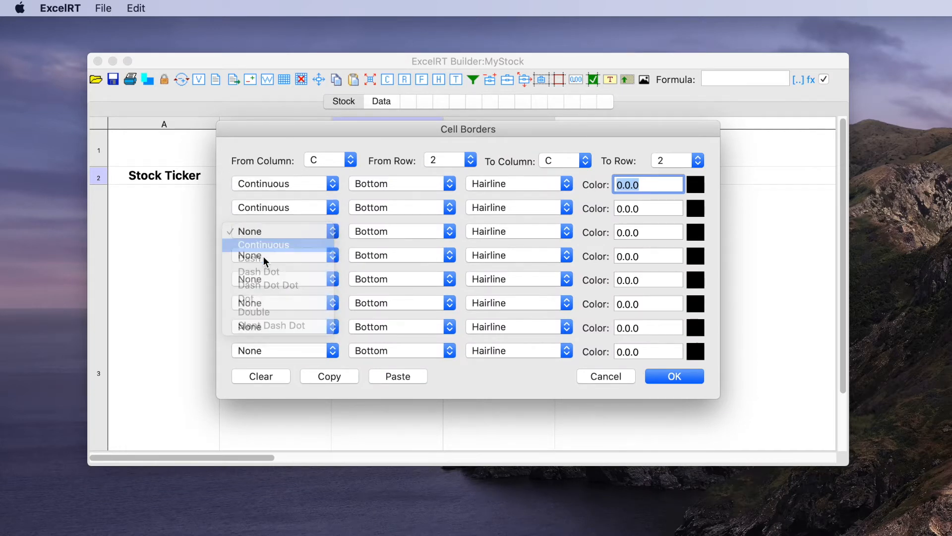
left_click(263, 256)
left_click(262, 270)
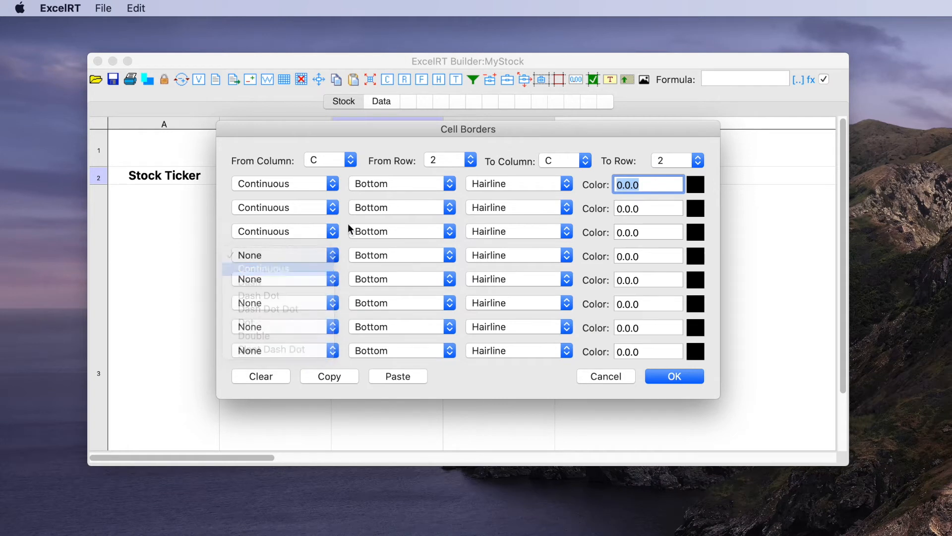
Step: Assign the second, third and fourth border lines of cell C2 to the Left, Right and Top sides
left_click(374, 206)
left_click(373, 220)
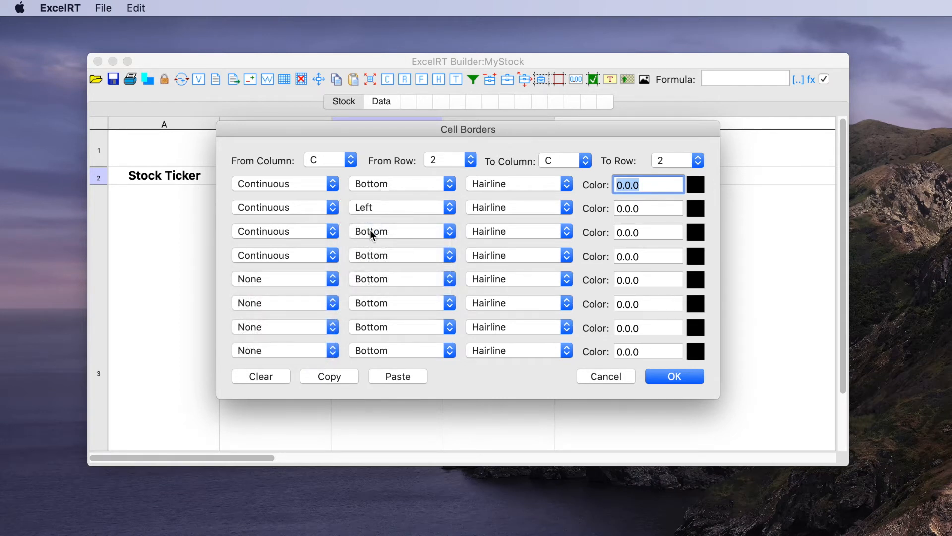
left_click(370, 230)
left_click(368, 246)
left_click(366, 230)
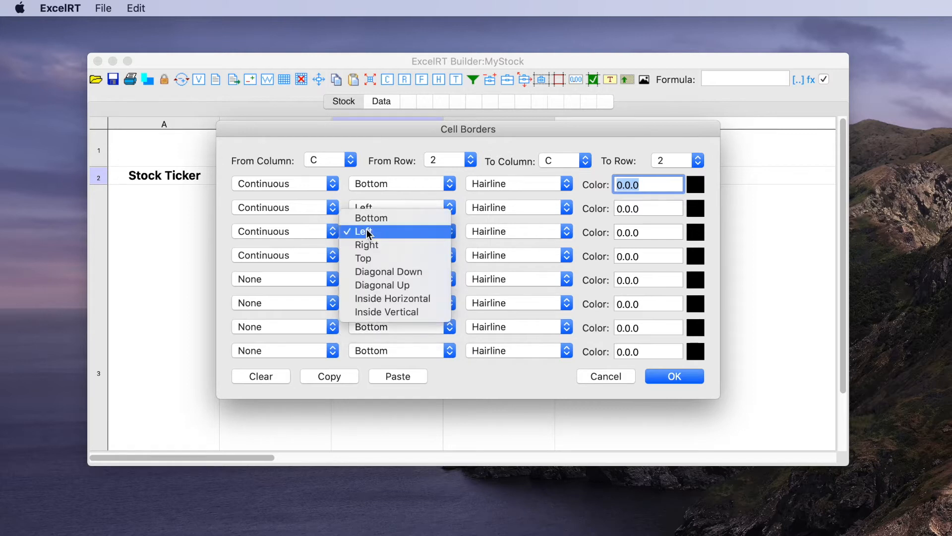
left_click(365, 245)
left_click(367, 254)
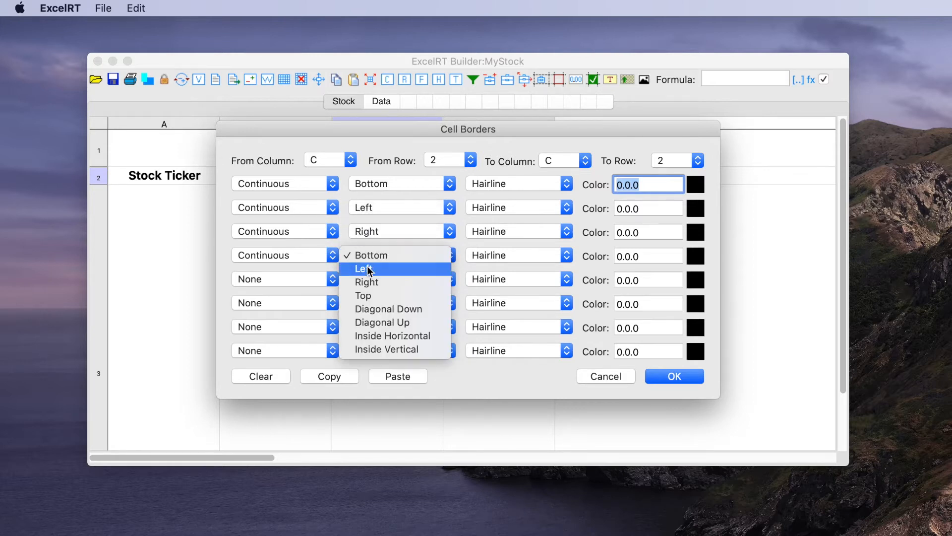
left_click(365, 295)
Step: Set all four border lines of cell C2 to Thin weight, copy the border settings and apply them
left_click(488, 184)
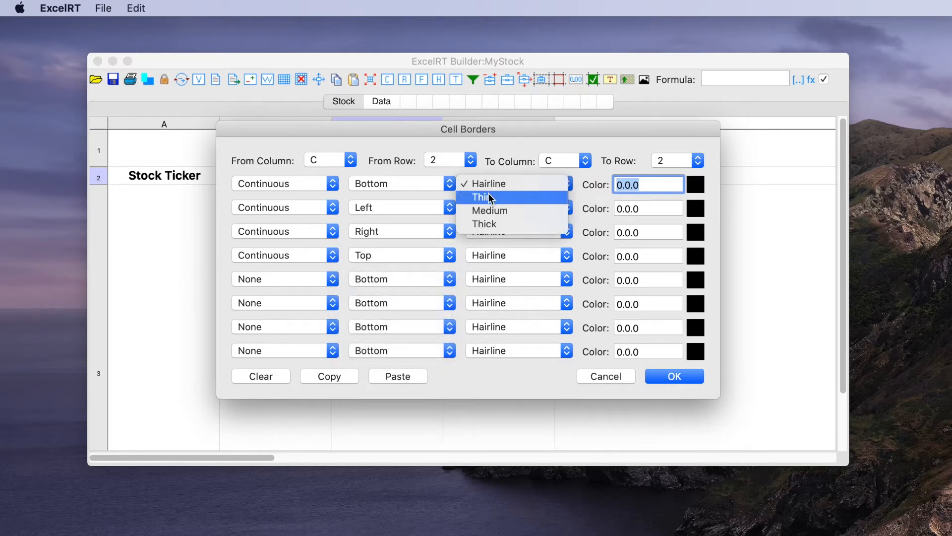
left_click(488, 198)
left_click(487, 209)
left_click(485, 221)
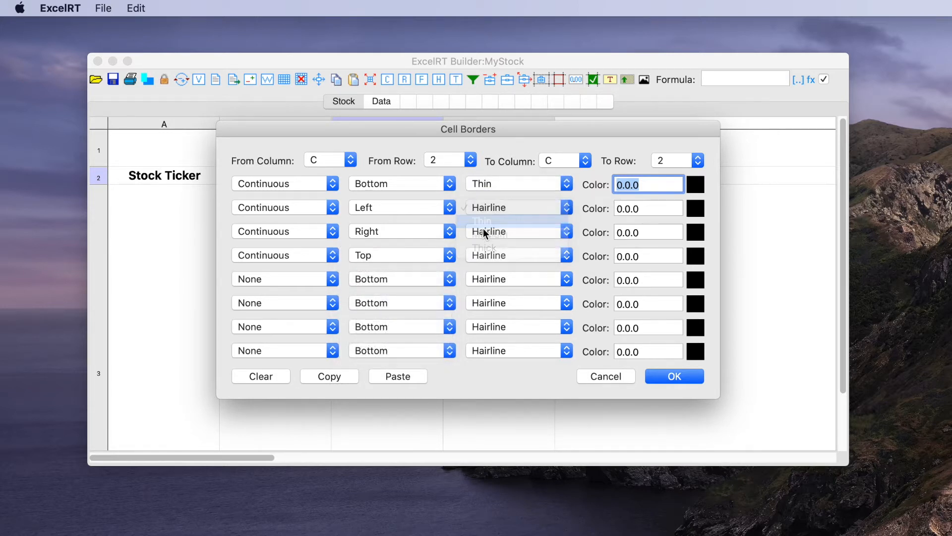
left_click(483, 231)
left_click(484, 246)
left_click(481, 256)
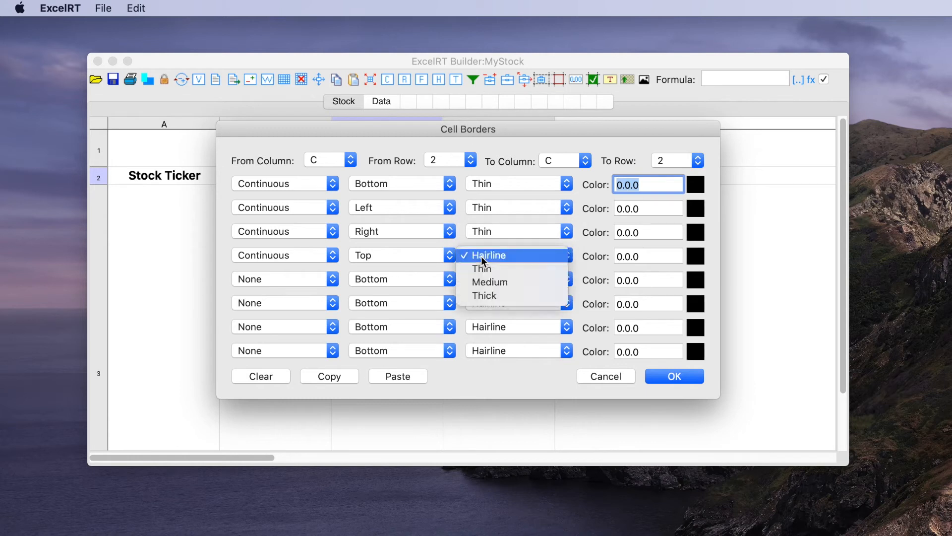
left_click(481, 268)
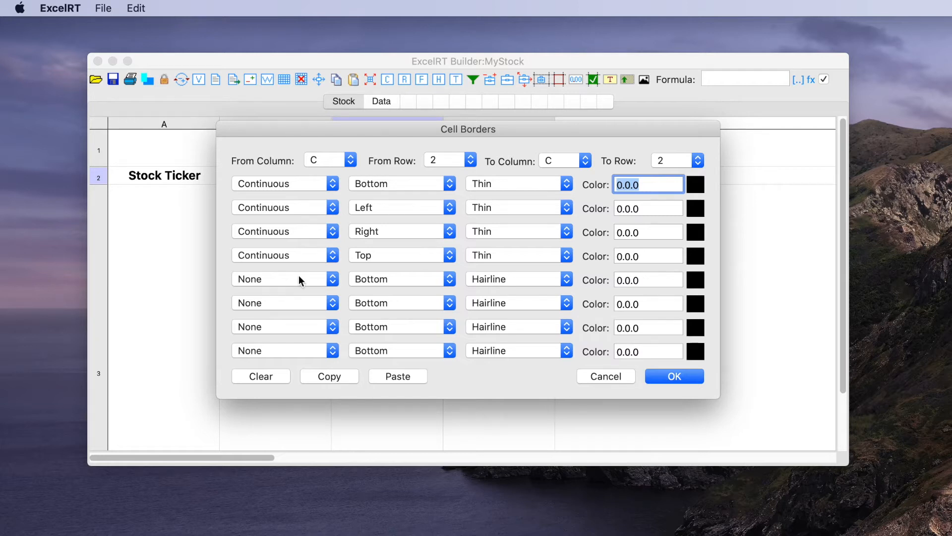
left_click(332, 378)
left_click(672, 377)
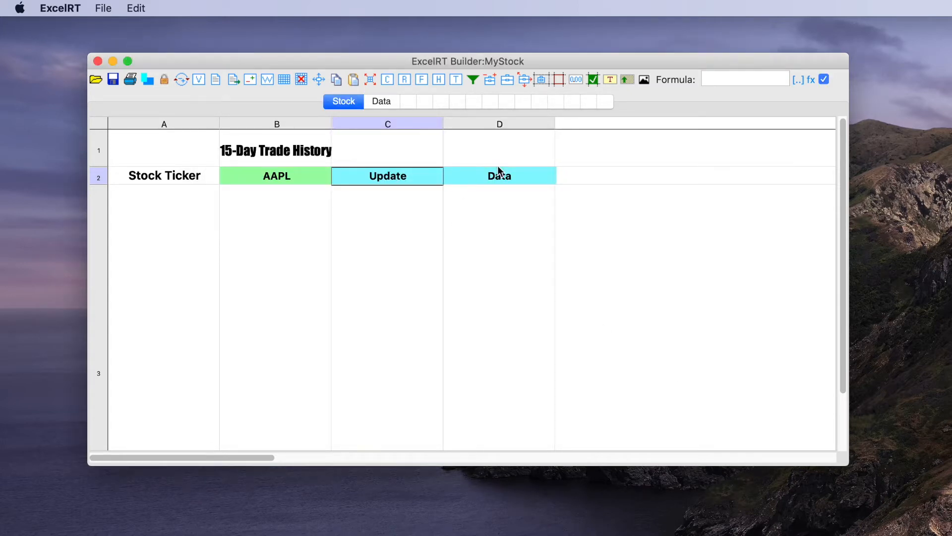
Step: Paste the copied border settings onto cell D2 and apply them
double_click(491, 180)
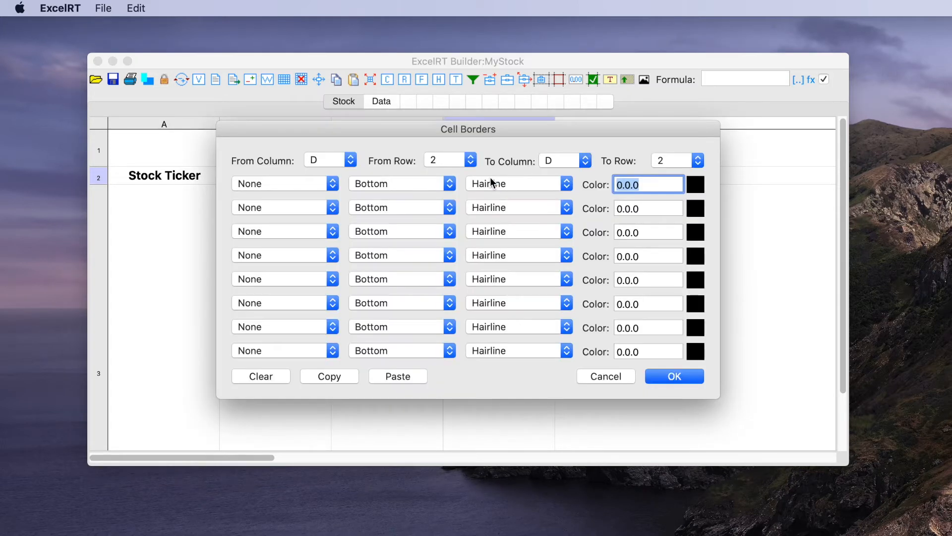
left_click(394, 377)
left_click(678, 376)
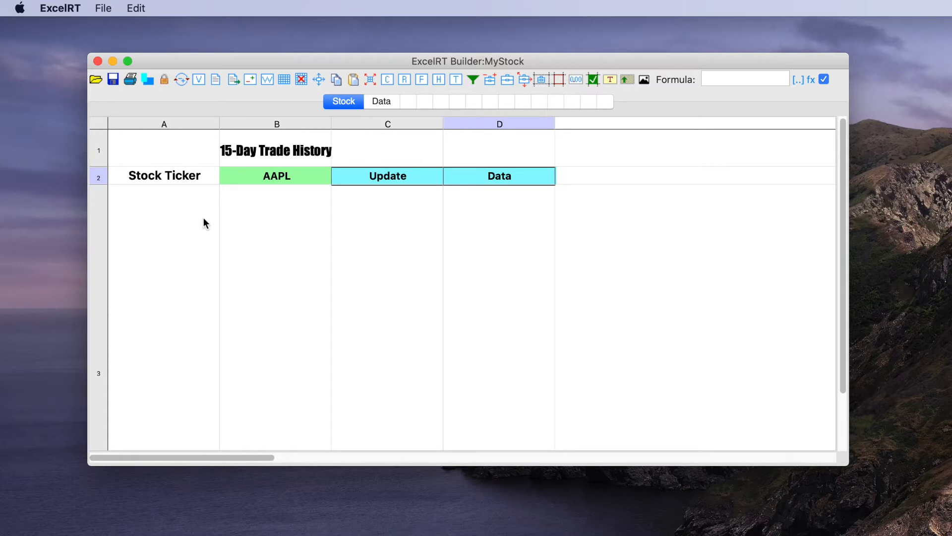
Step: Add a form control of type Chart named "Chart" at the upper left of row 3 on the Stock sheet
left_click(490, 79)
left_click(139, 200)
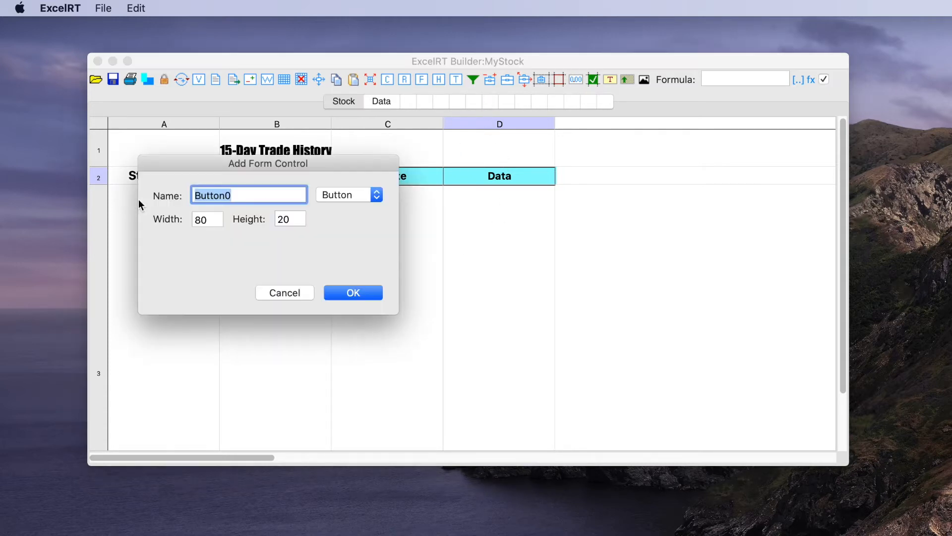
type("Chart")
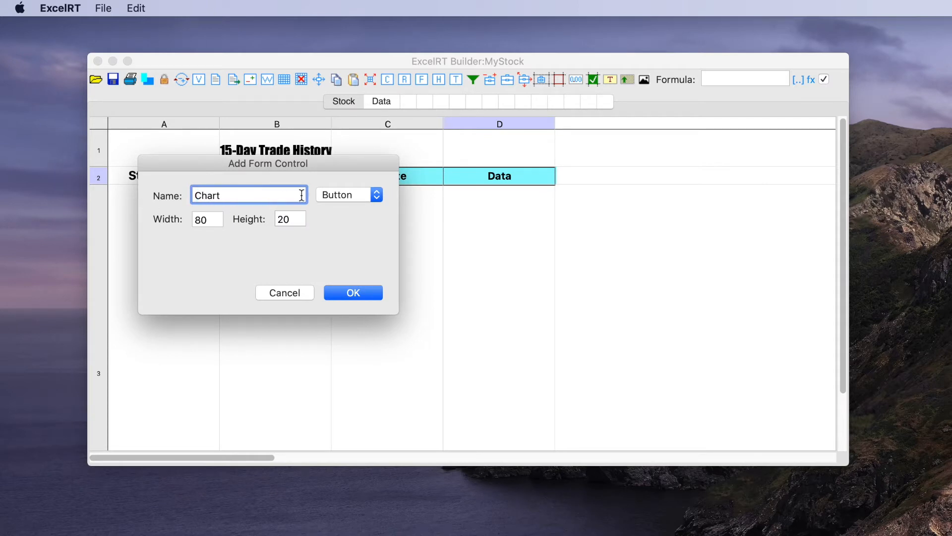
left_click(339, 195)
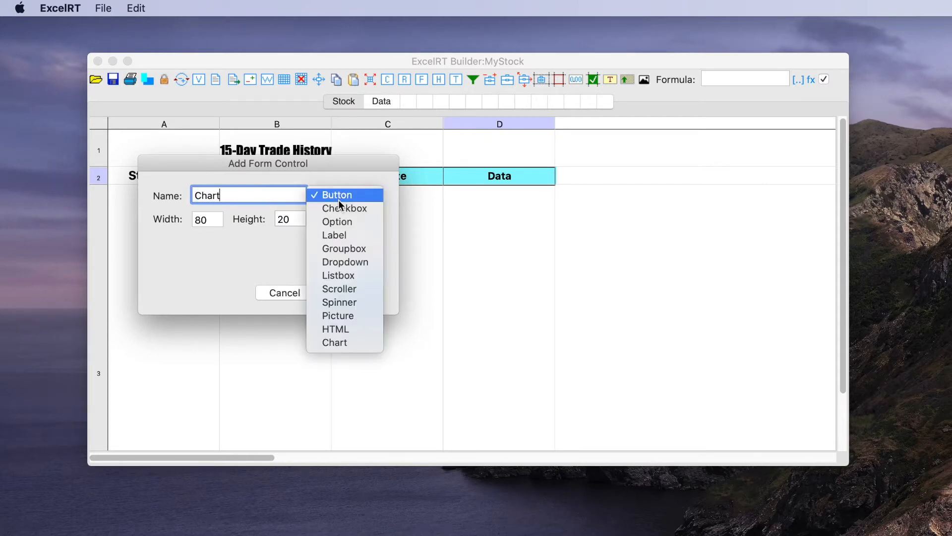
left_click(338, 344)
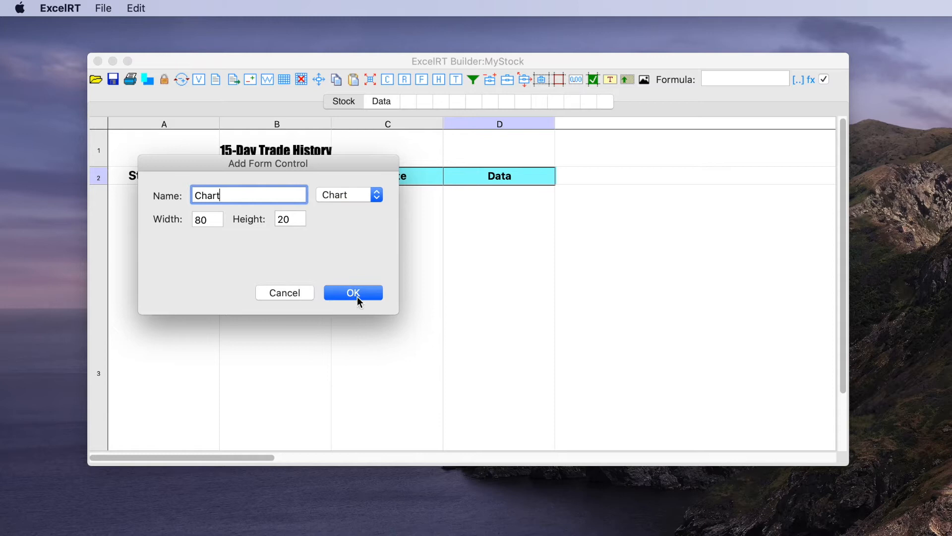
left_click(356, 294)
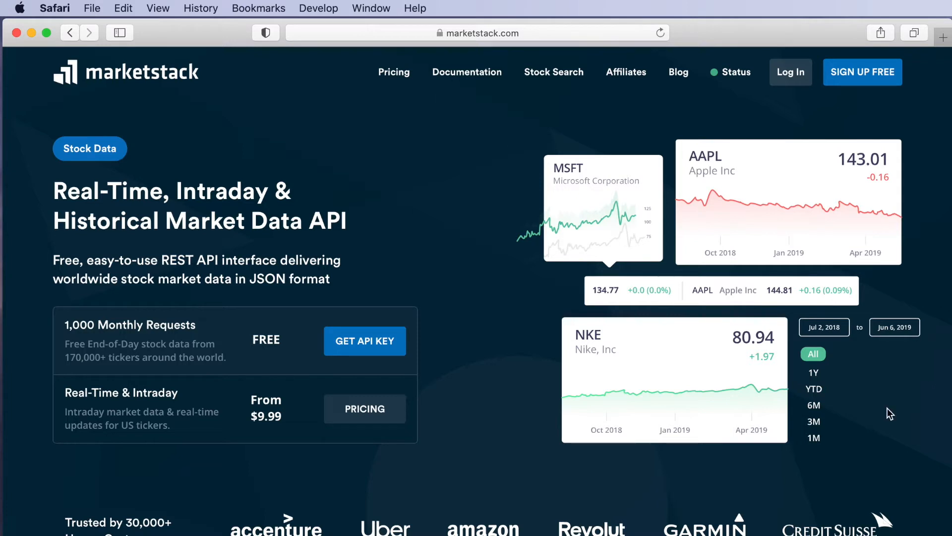
Step: Load the marketstack end-of-day API request for symbol AAPL in Safari, using the prepared URL that contains the API access key
key("super+Tab")
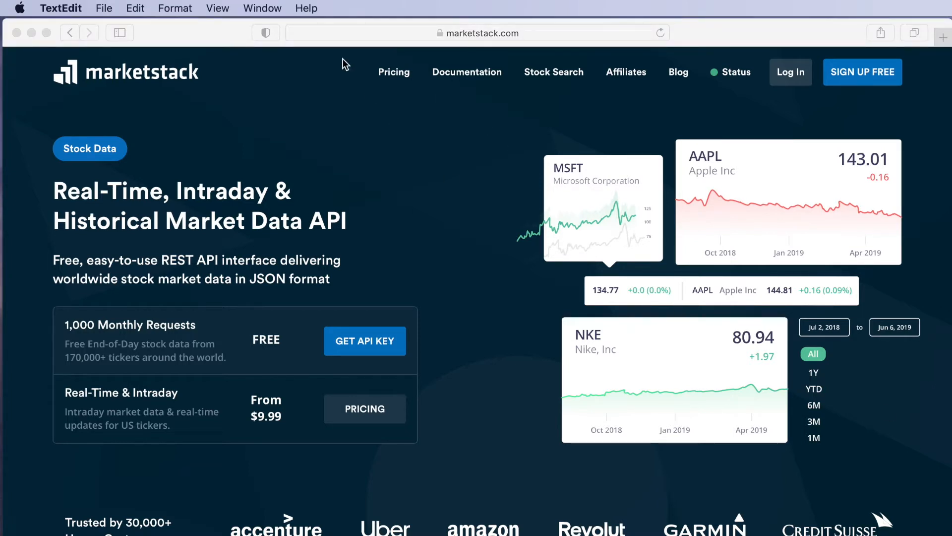
left_click(477, 33)
key("super+v")
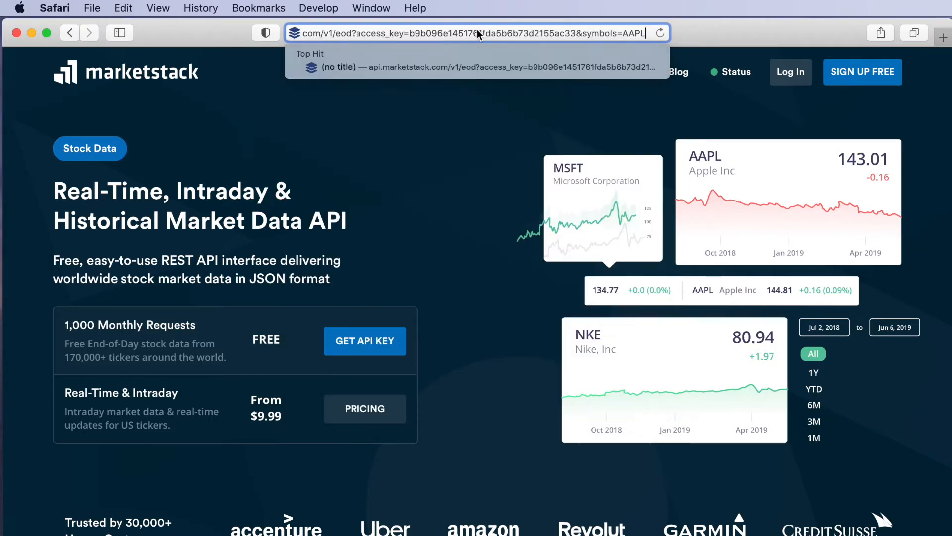
left_click_drag(342, 33, 673, 42)
left_click(634, 33)
key("Return")
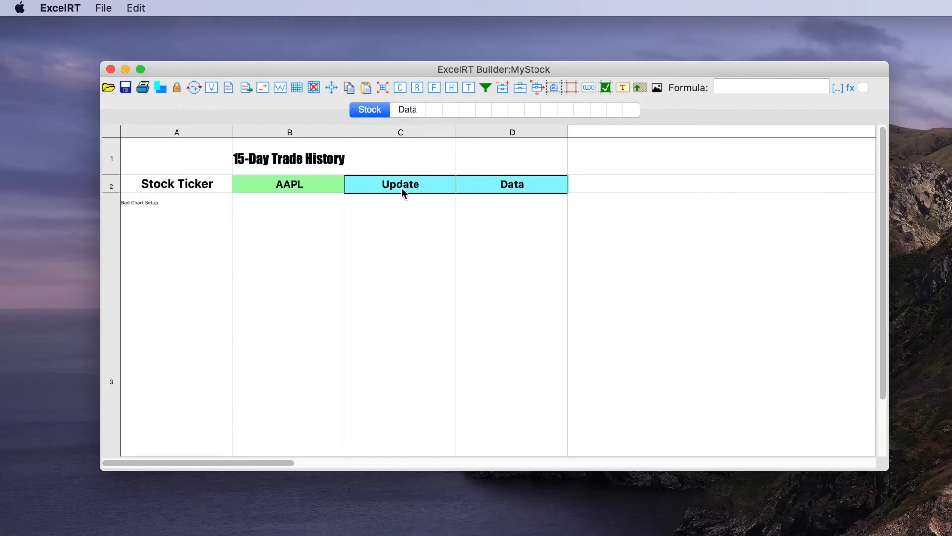
Step: Make cell C2 a Button cell control, keeping its Update value and colors
left_click_drag(372, 68, 346, 62)
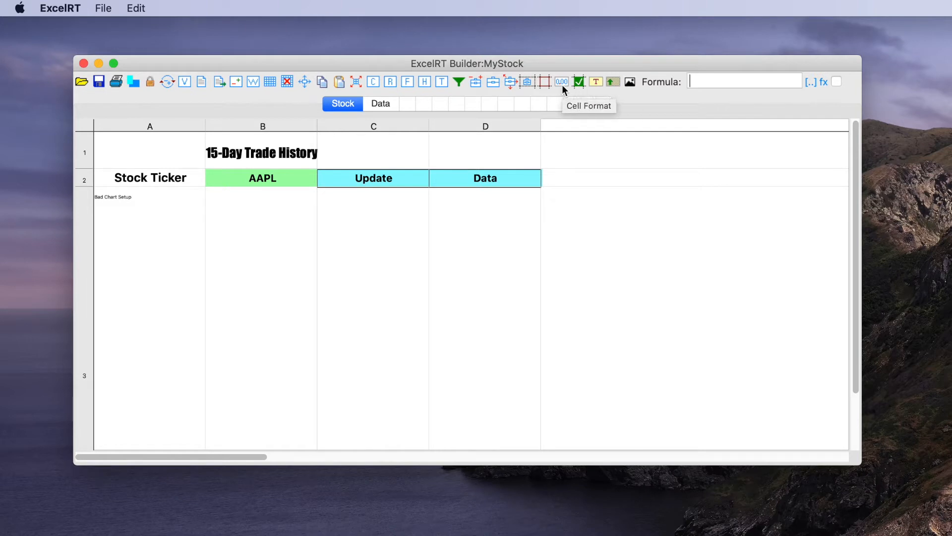
left_click_drag(528, 86, 373, 181)
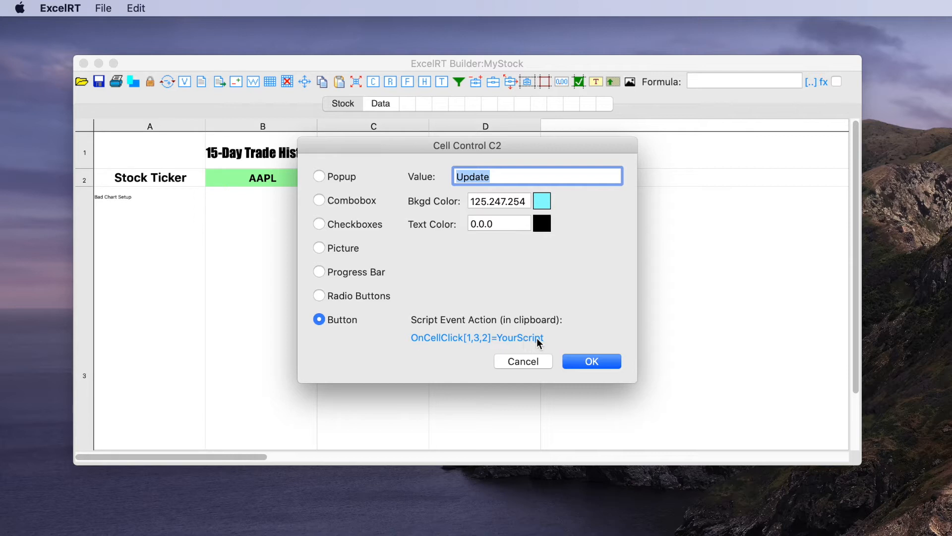
left_click(584, 364)
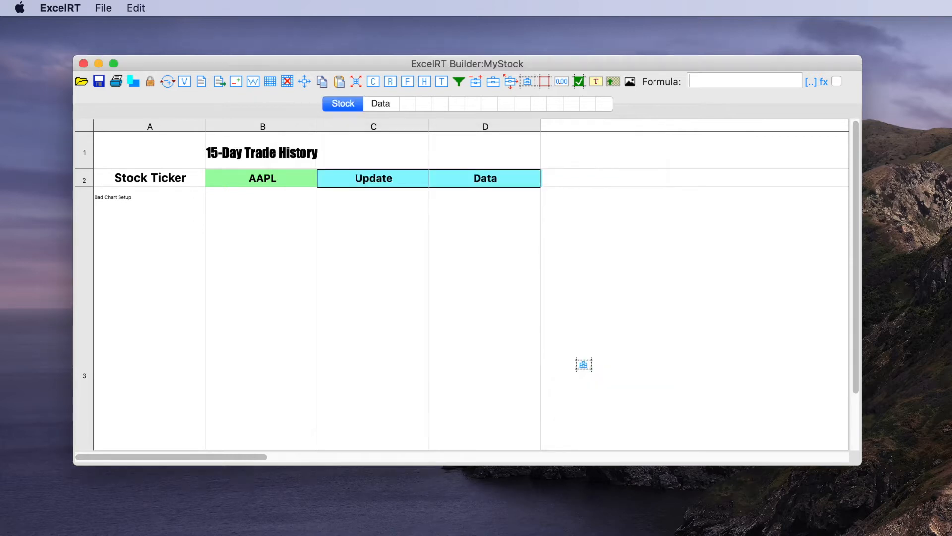
Step: Insert the copied OnCellClick[1,3,2] event into the Main button actions script and remove its YourScript placeholder
left_click(201, 85)
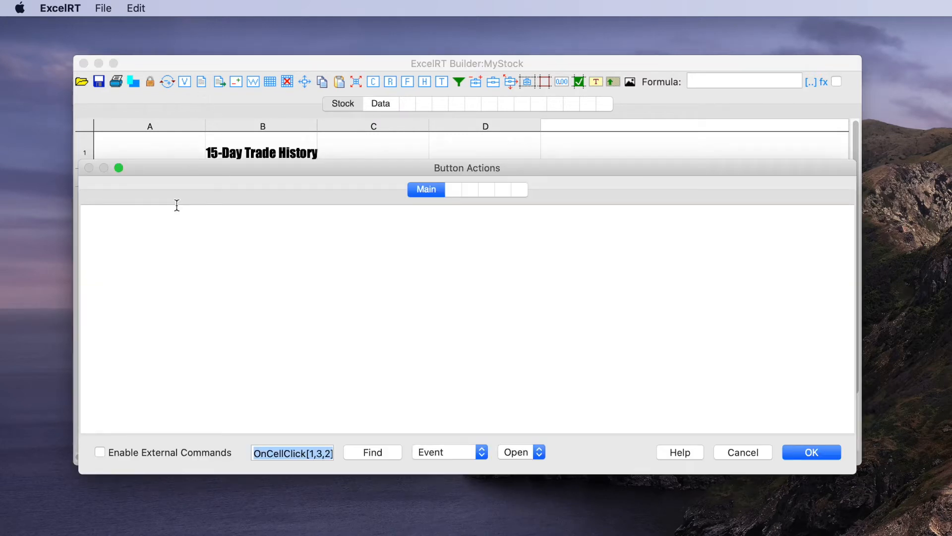
left_click(164, 231)
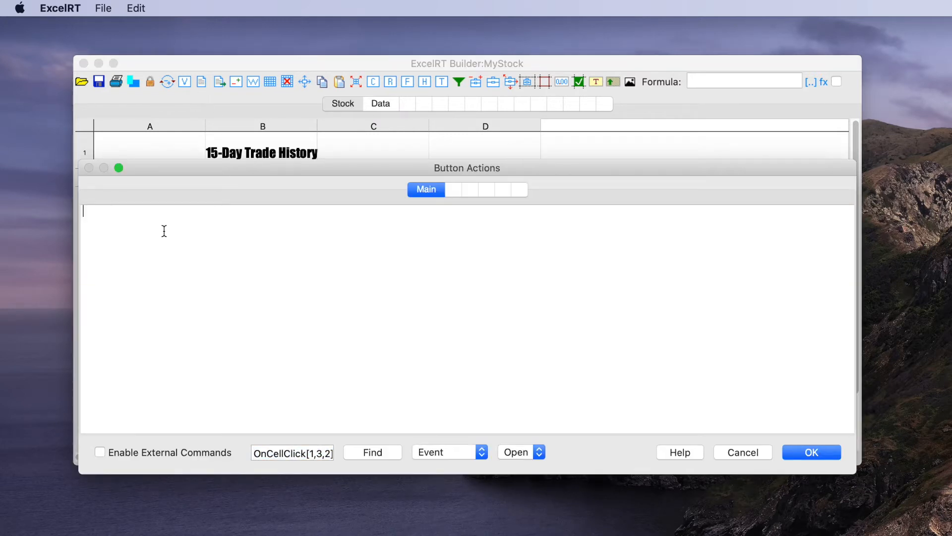
type("OnCellClick[1,3,2]=YourScript")
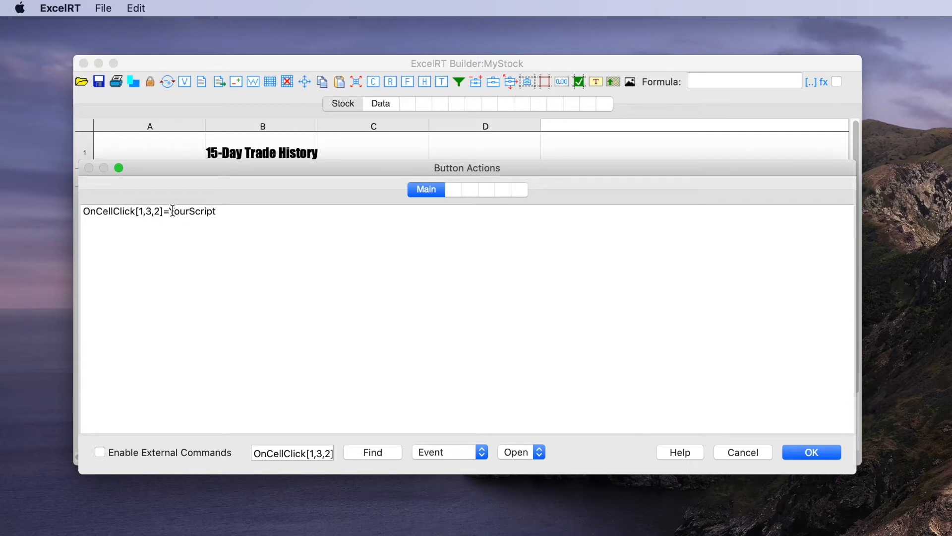
left_click_drag(169, 212, 218, 211)
key("BackSpace")
Step: Complete the OnCellClick[1,3,2] event with the prepared action VarFromCell(Ticker,Stock!B2)|Sub$GetStockData
key("super+Tab")
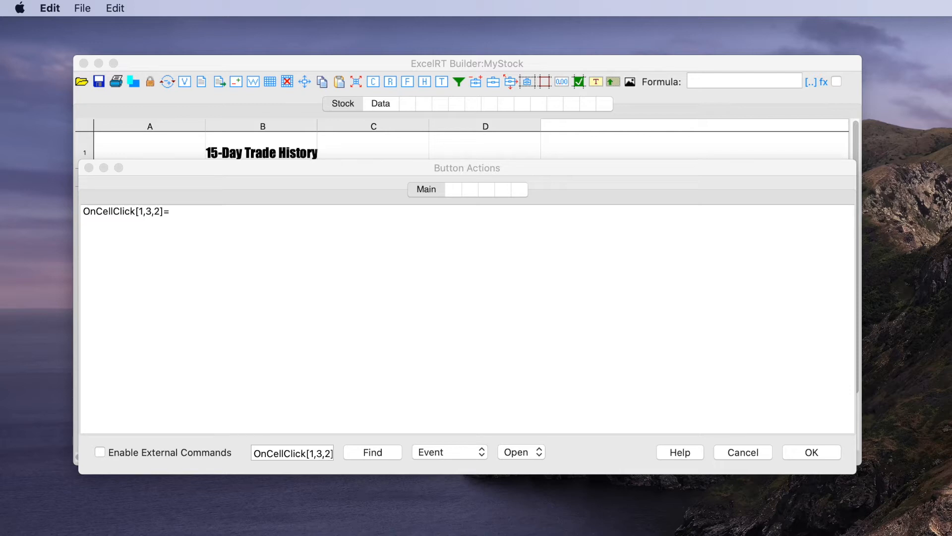
left_click(199, 221)
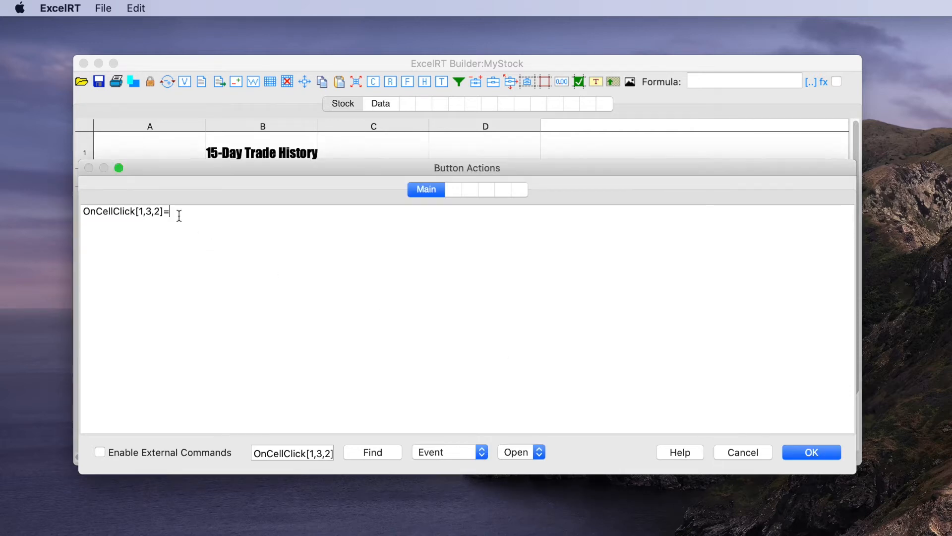
type("VarFromCell(Ticker,Stock!B2)|Sub$GetStockData")
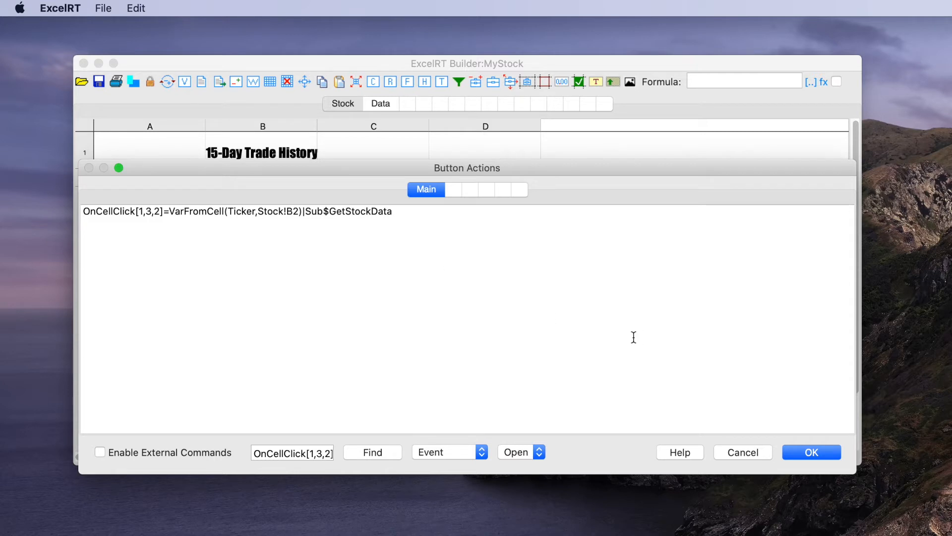
Step: Add and save the prepared Sub$GetStockData line, which concatenates the marketstack URL, API access key and Ticker, then runs HttpGet(URL,StockData) and JsonFromString(StockData)
key("super+Tab")
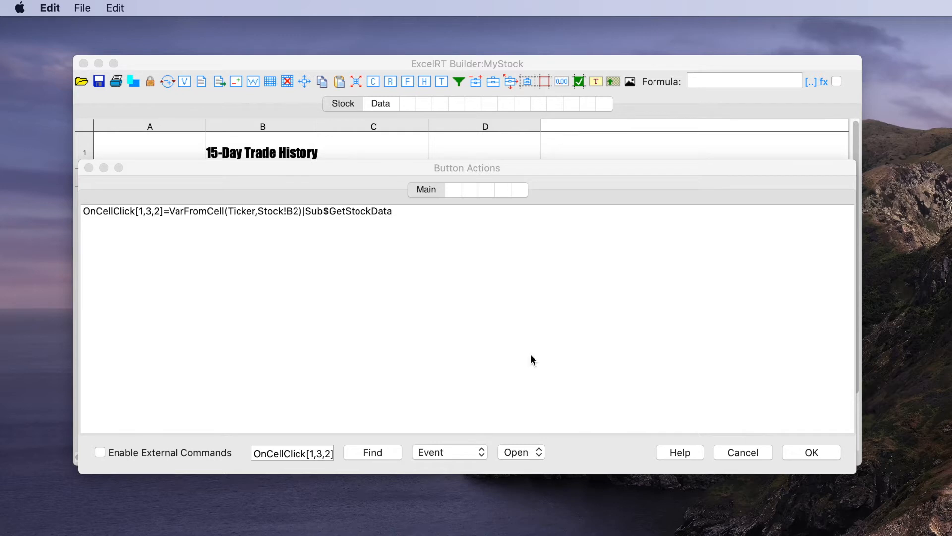
left_click(193, 219)
key("super+v")
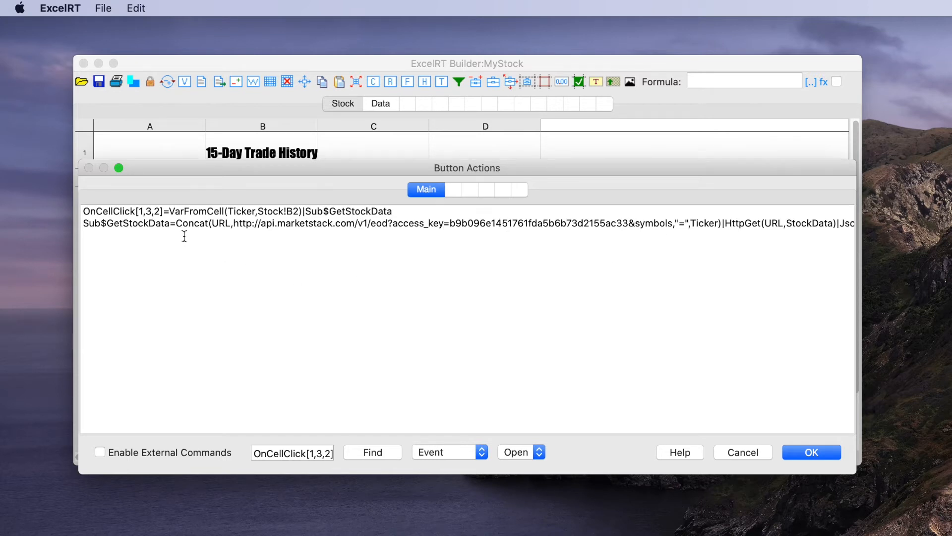
left_click_drag(176, 223, 210, 223)
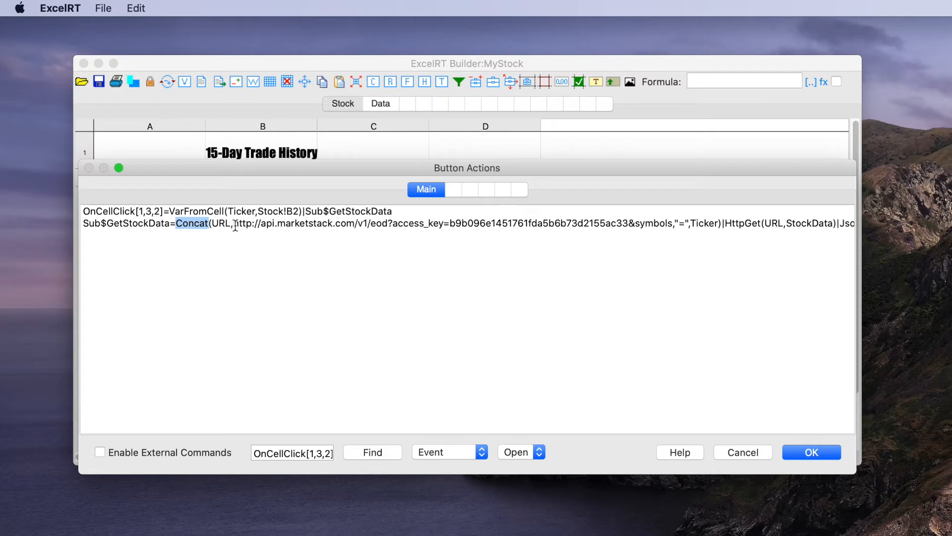
left_click_drag(234, 223, 666, 224)
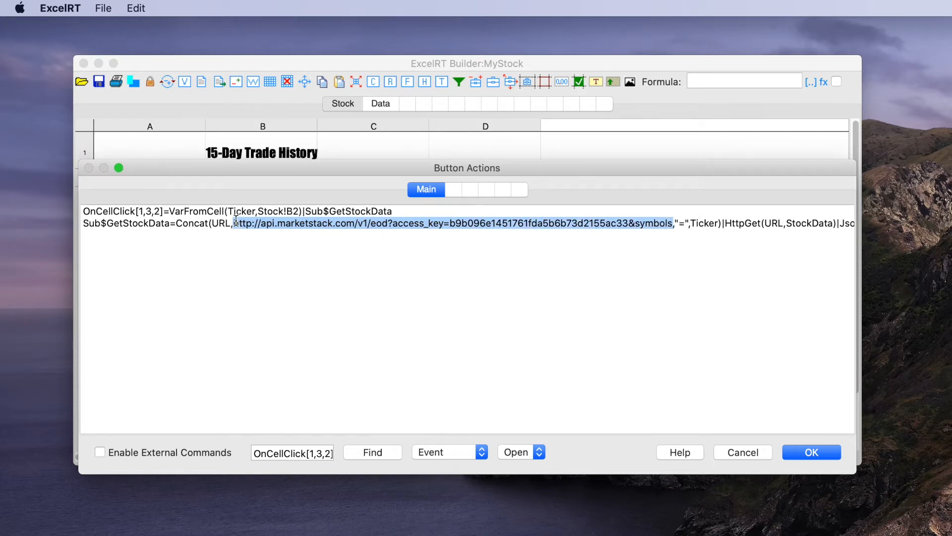
scroll(658, 221, "right", 2)
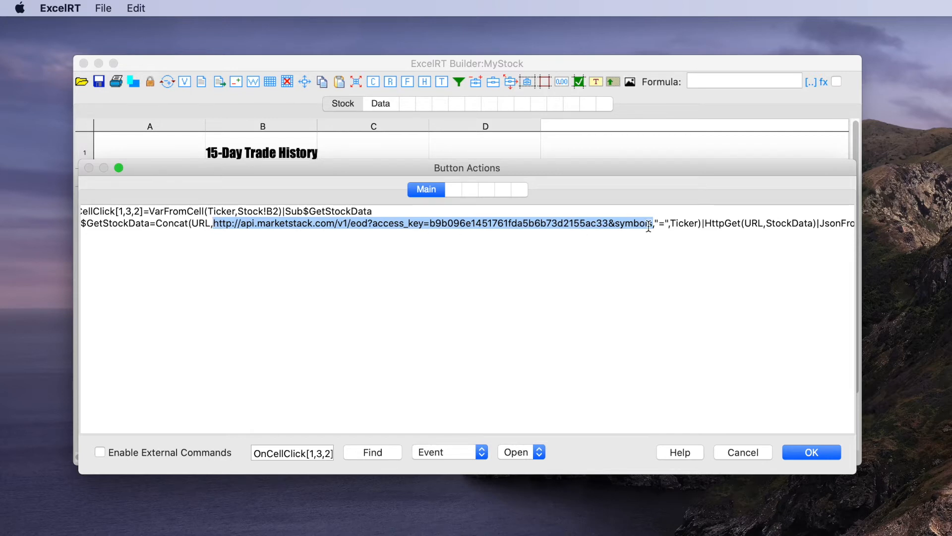
scroll(671, 238, "right", 1)
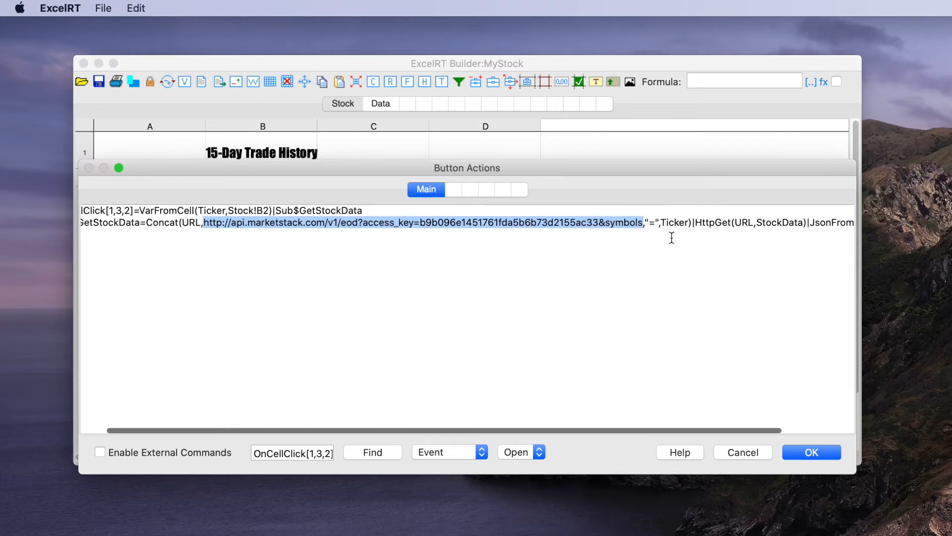
scroll(671, 237, "right", 5)
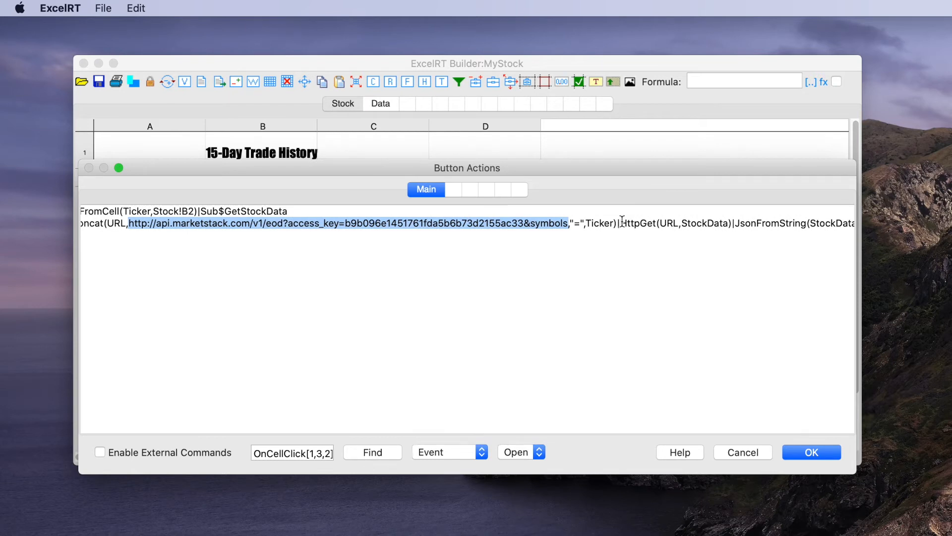
scroll(689, 234, "right", 2)
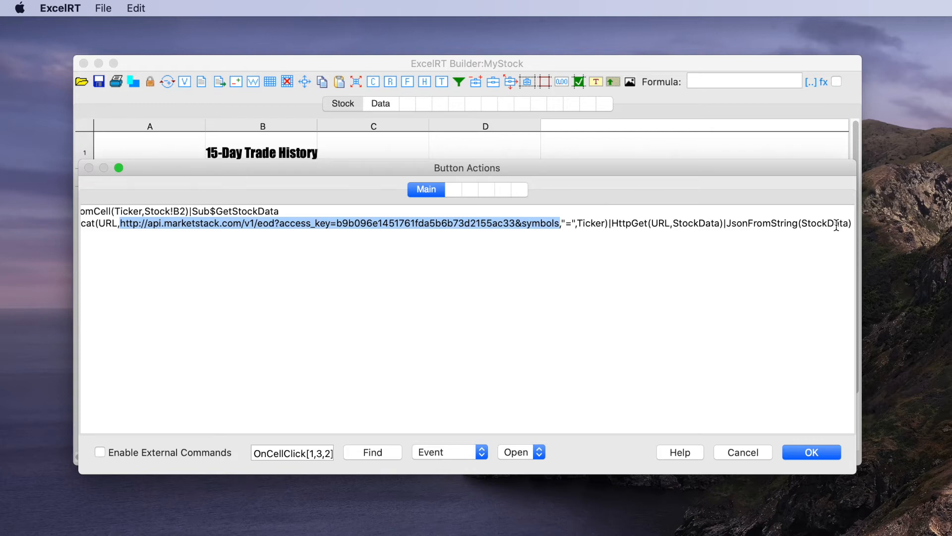
left_click(827, 454)
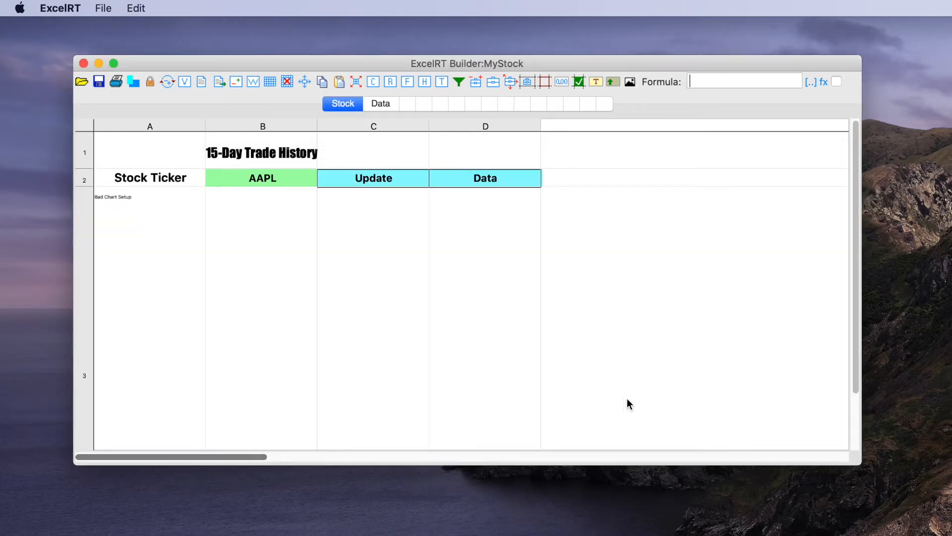
Step: Run the Update button's action on the Stock sheet and inspect the variables it stores
left_click(382, 181)
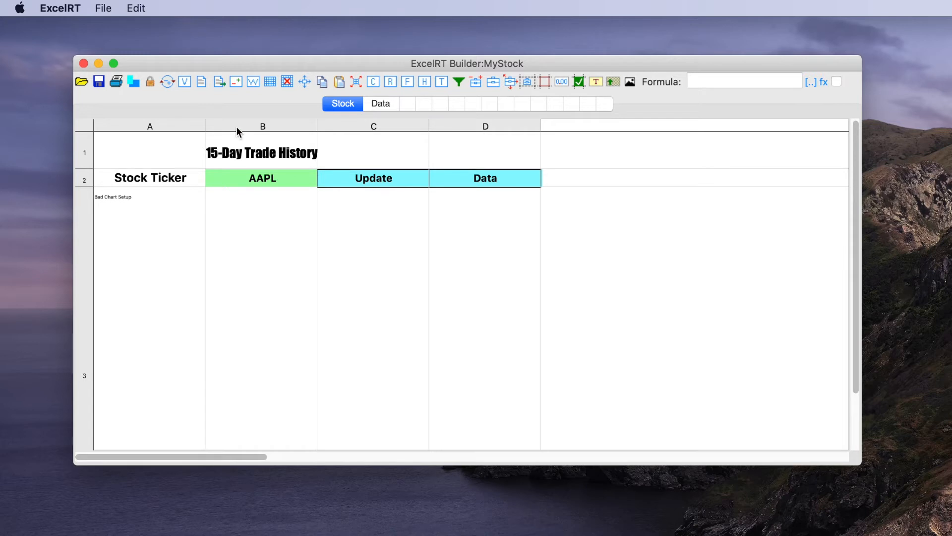
left_click(183, 80)
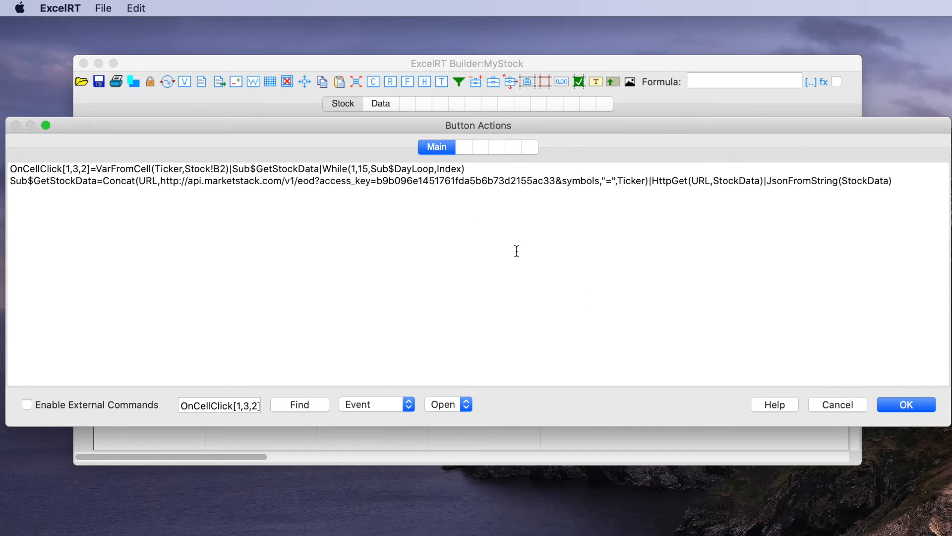
Step: Add the prepared line Sub$DayLoop=Math(17,-,Index,Col)|Sub$StockIndexers|Sub$LoadCells below Sub$GetStockData in the Main button actions script
key("super+Tab")
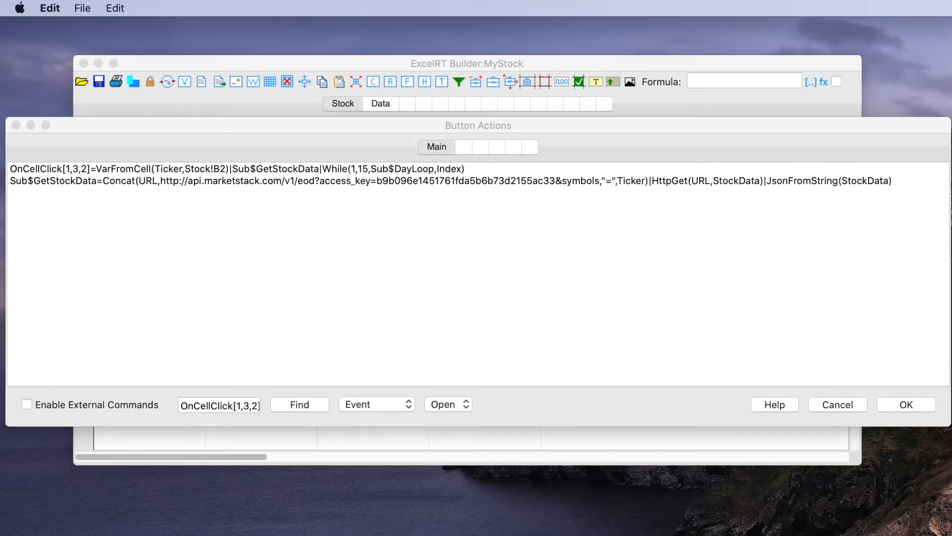
left_click(358, 232)
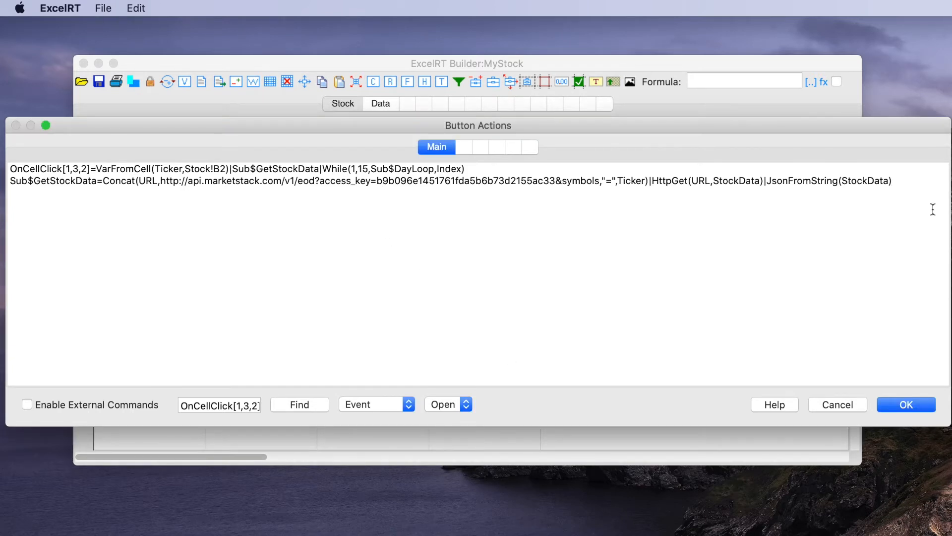
key("Return")
type("Sub$DayLoop=Math(17,-,Index,Col)|Sub$StockIndexers|Sub$LoadCells")
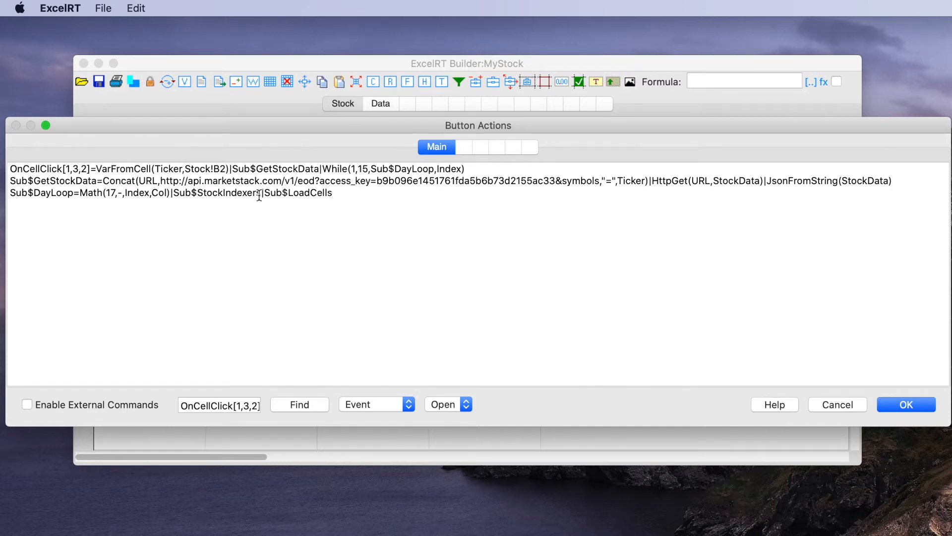
Step: Add the prepared Sub$StockIndexers line, defining and concatenating the Date, Open, High, Low and Close indexers, below Sub$DayLoop
left_click(744, 534)
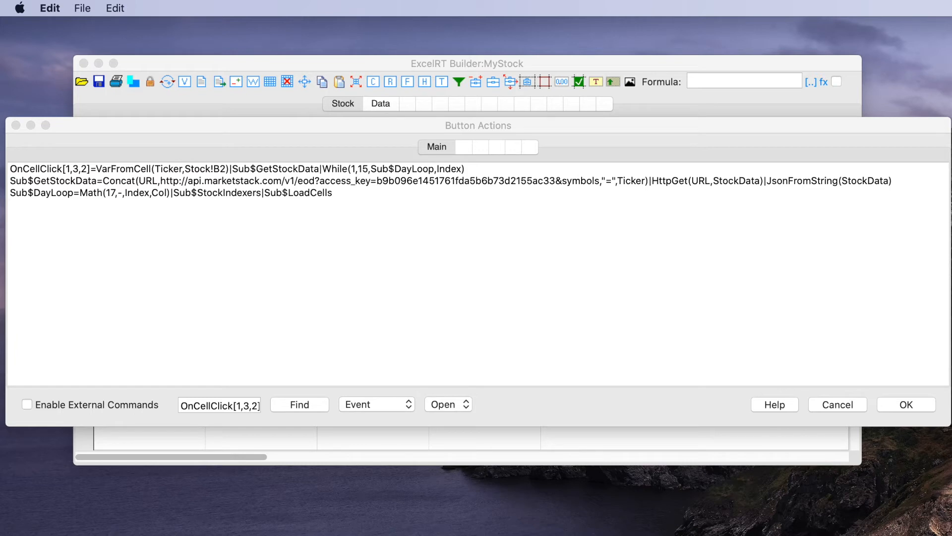
left_click(74, 241)
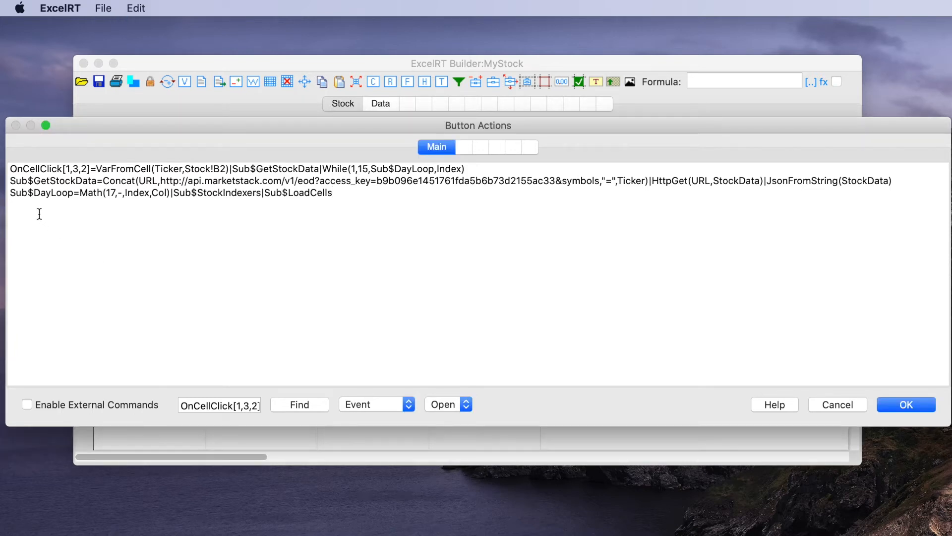
key("Return")
key("super+v")
scroll(184, 330, "left", 15)
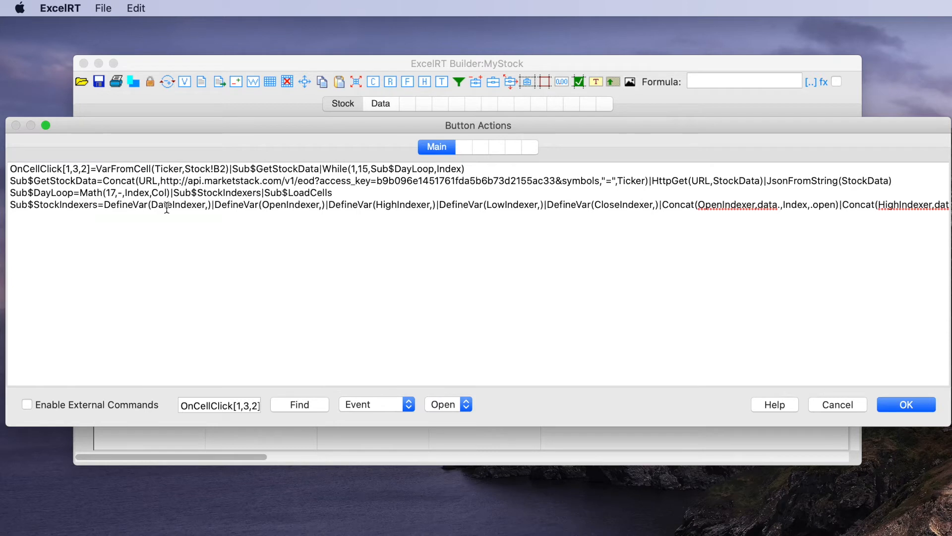
Step: Examine the DefineVar and Concat actions along the Sub$StockIndexers line through to the DateIndexer action
scroll(158, 208, "right", 1)
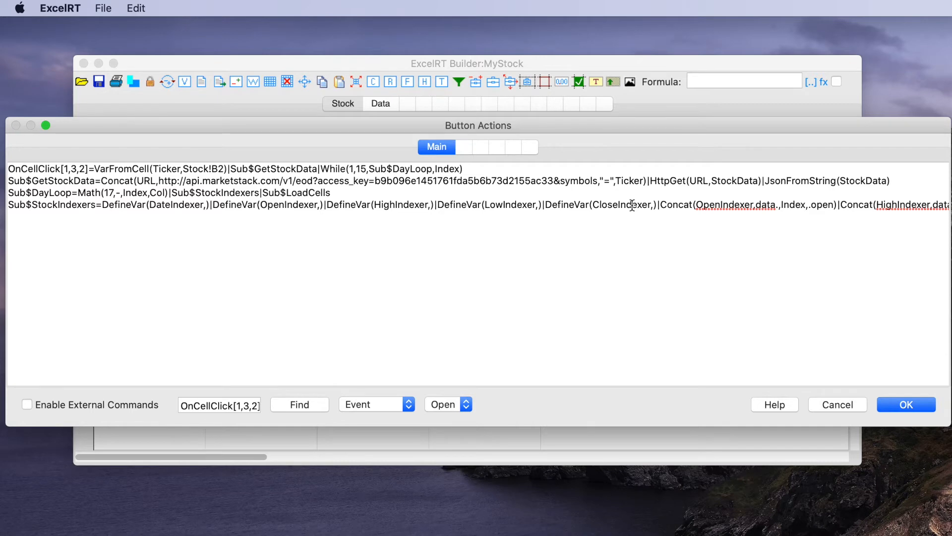
scroll(633, 205, "right", 10)
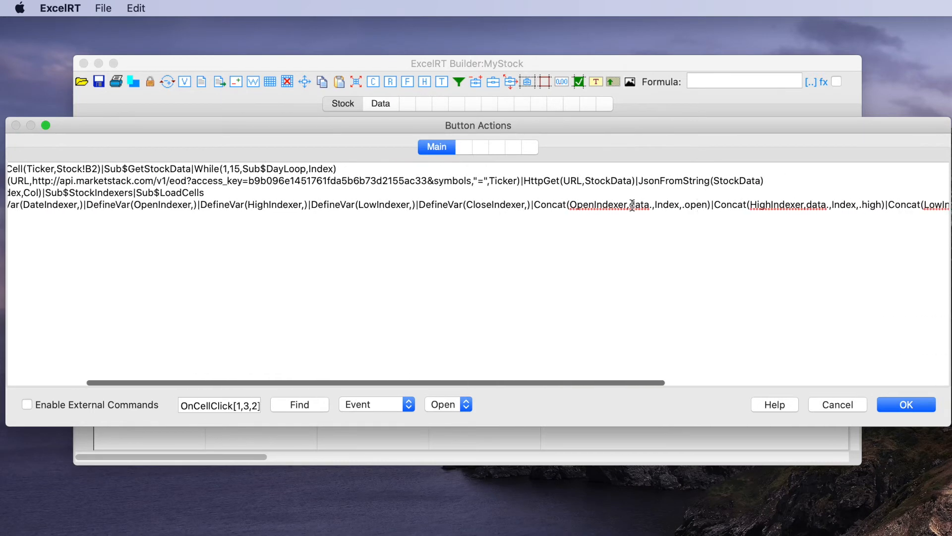
scroll(632, 205, "right", 2)
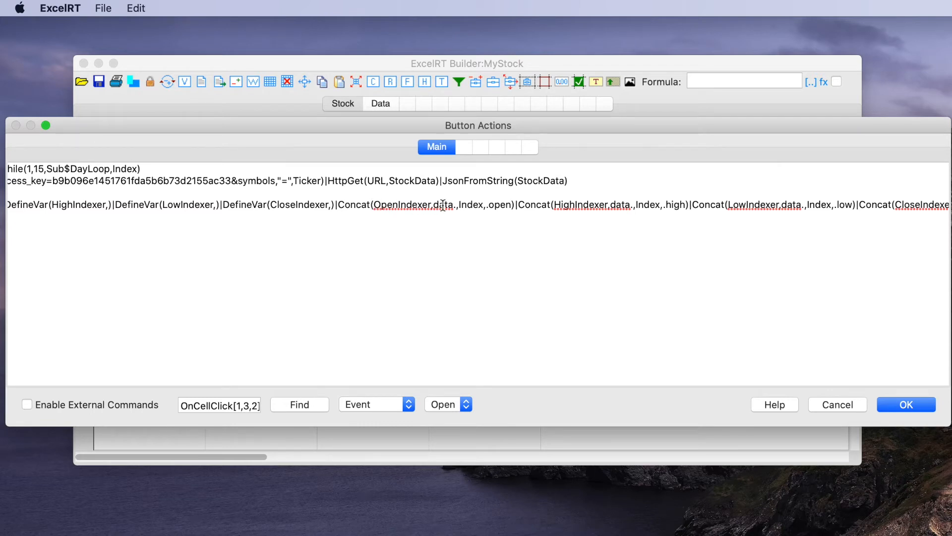
scroll(471, 206, "left", 1)
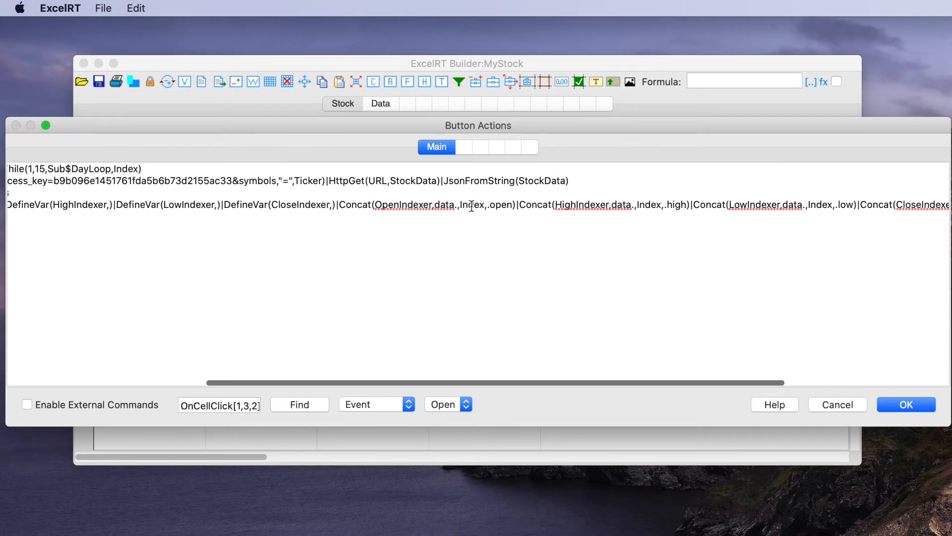
scroll(472, 208, "left", 2)
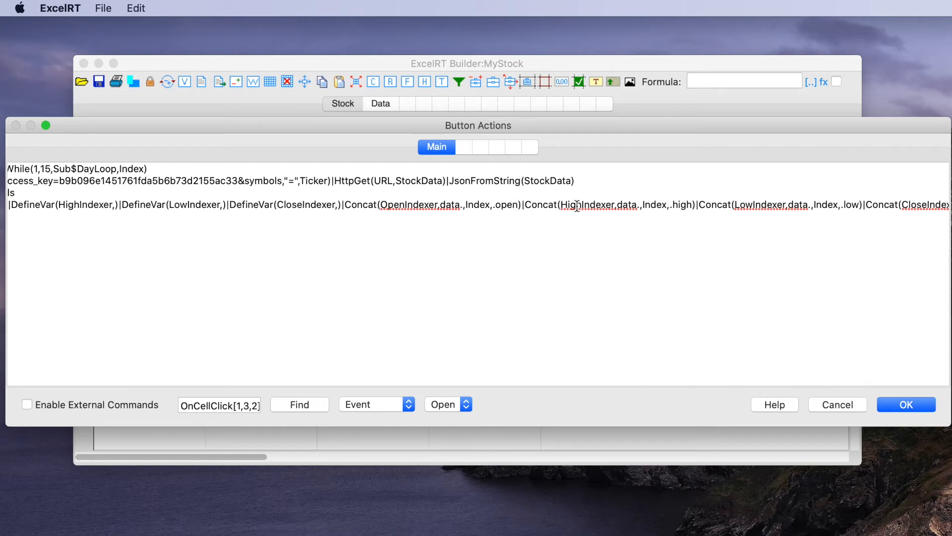
scroll(576, 205, "right", 10)
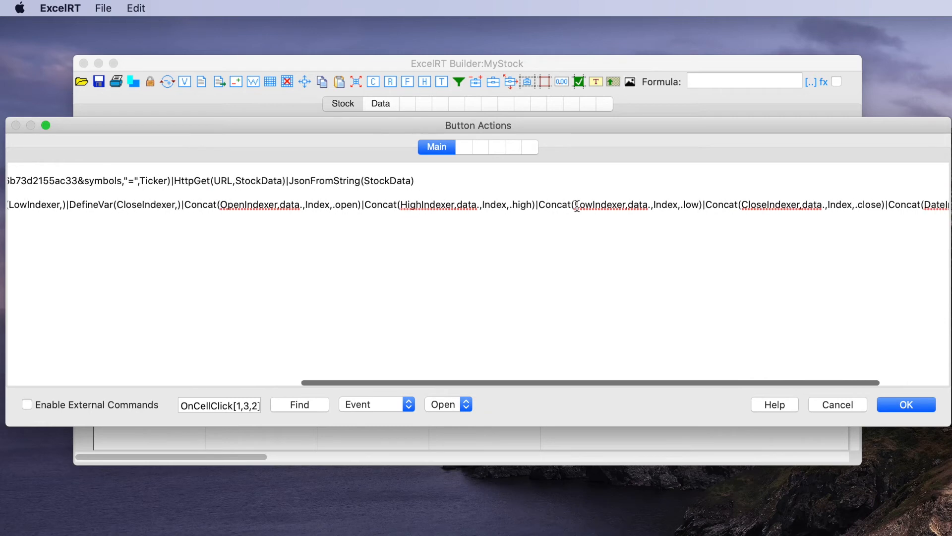
scroll(646, 203, "right", 2)
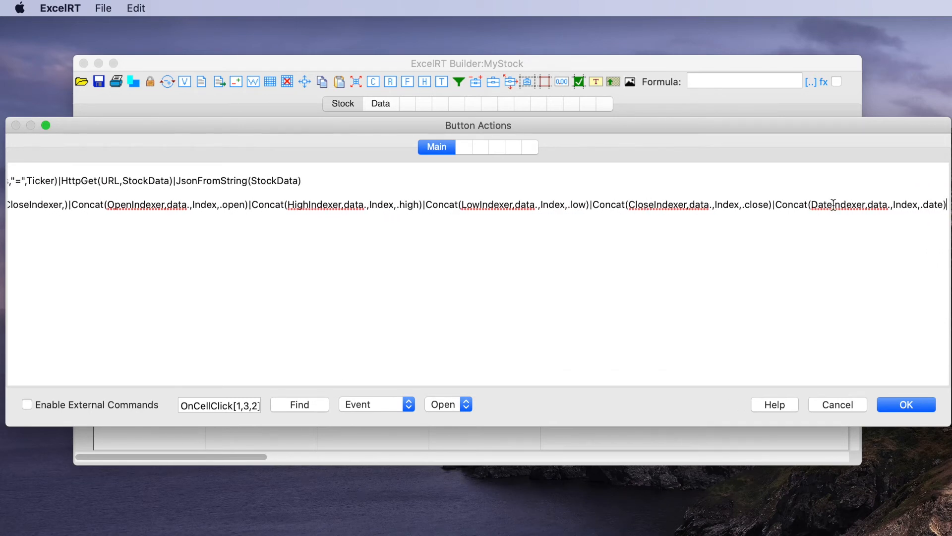
left_click(812, 204)
scroll(366, 233, "left", 20)
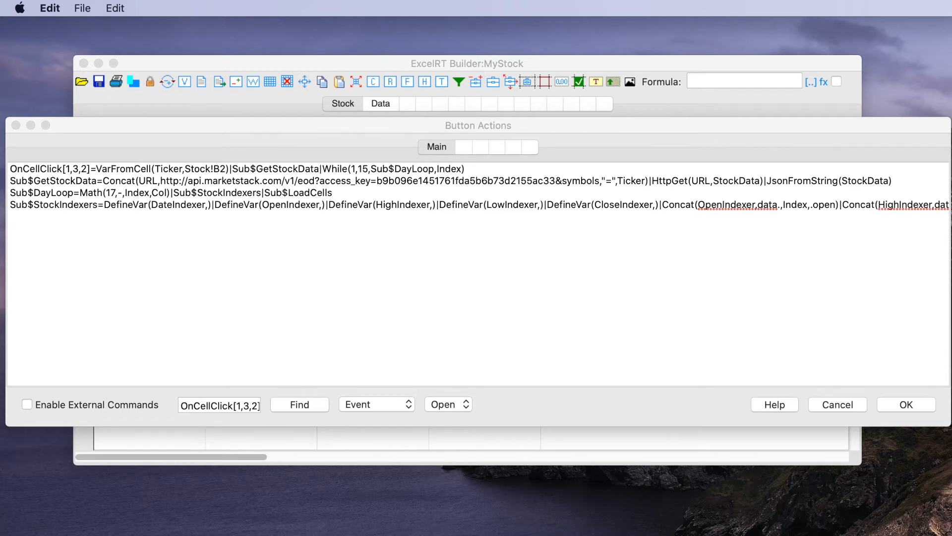
Step: Add the prepared line Sub$DayOfMonth=Mid(Value,9,2,Value) below Sub$StockIndexers
left_click(128, 223)
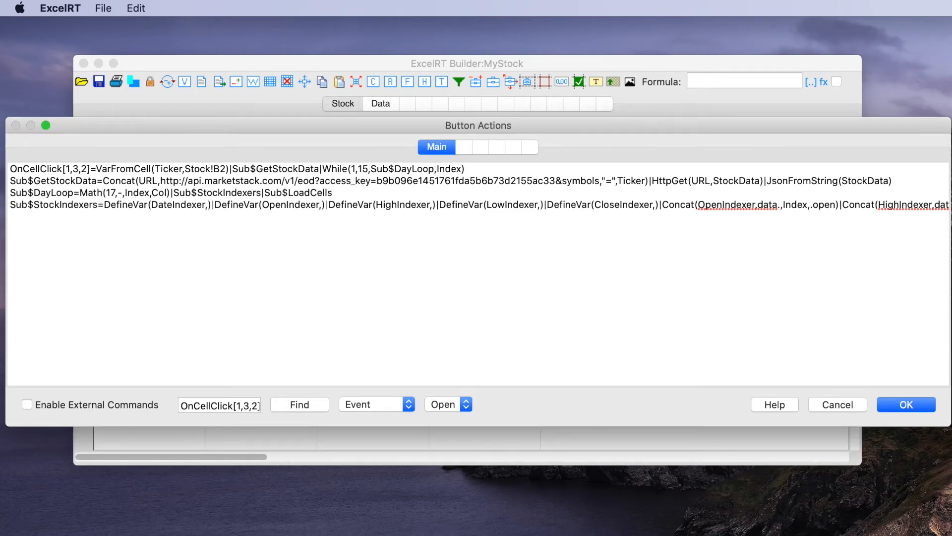
scroll(803, 257, "right", 12)
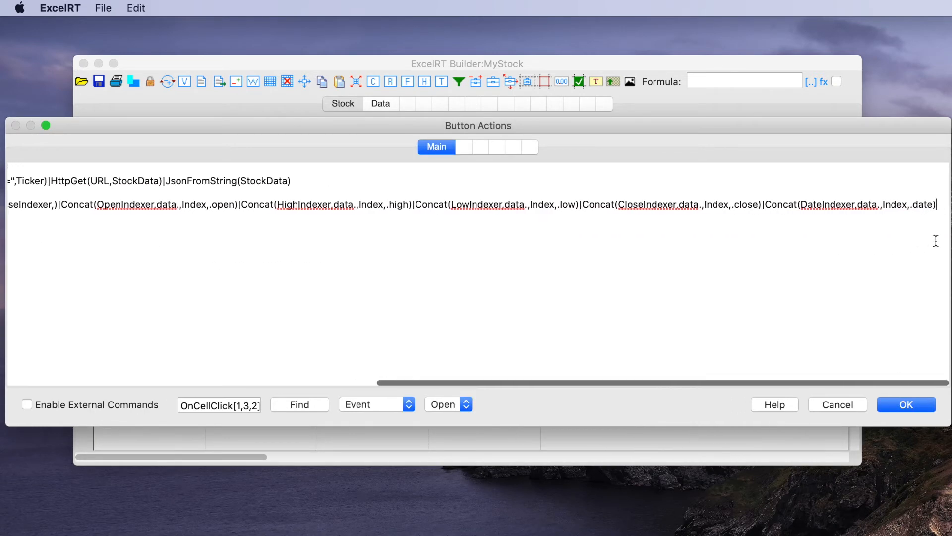
key("Return")
type("Sub$DayOfMonth=Mid(Value,9,2,Value)")
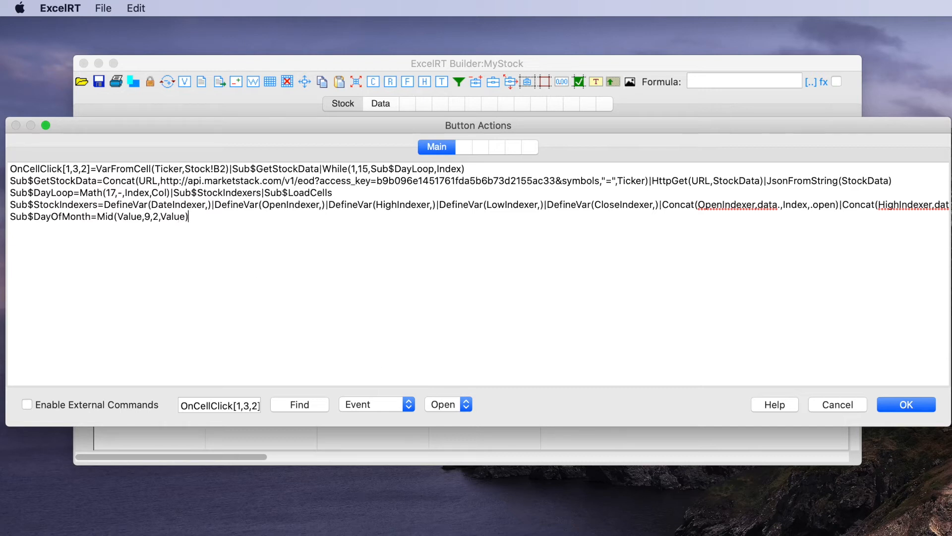
Step: Add the prepared Sub$LoadCells subroutine, which writes the stock values into cells, on a new line below Sub$DayOfMonth
key("super+Tab")
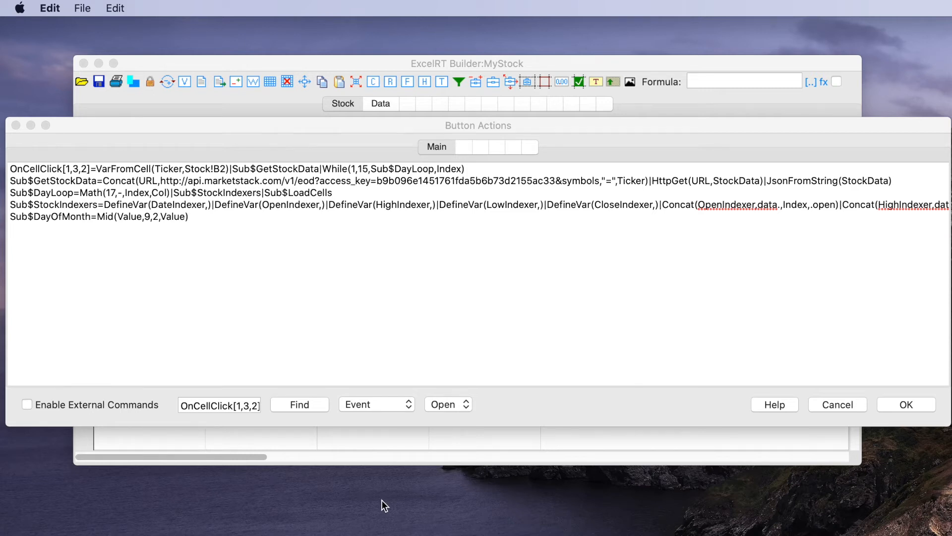
left_click(213, 275)
key("Return")
key("super+v")
scroll(212, 282, "left", 10)
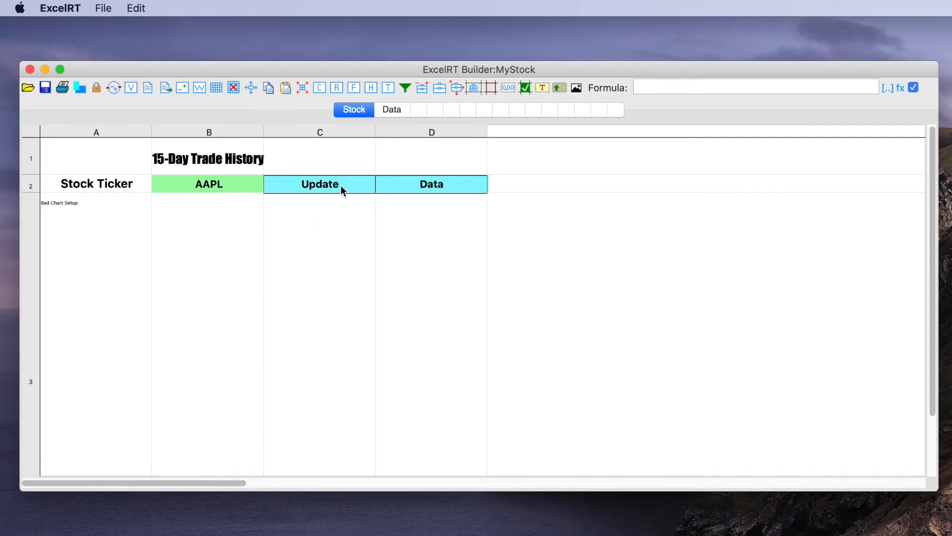
Step: Run the Update action for AAPL and show the Data sheet
left_click(319, 182)
left_click(385, 111)
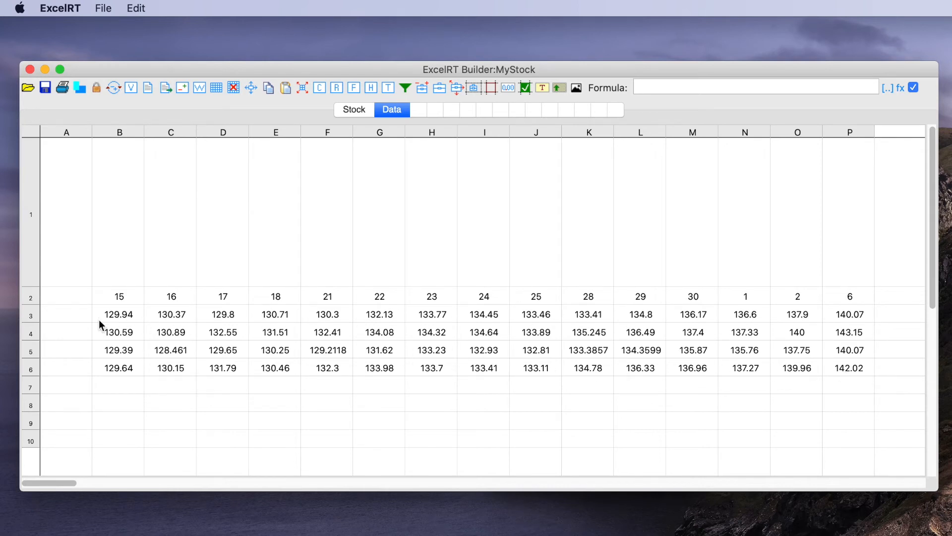
Step: Label the price rows on the Data sheet by entering Open, High, Low and Close in cells A3 to A6
left_click(66, 316)
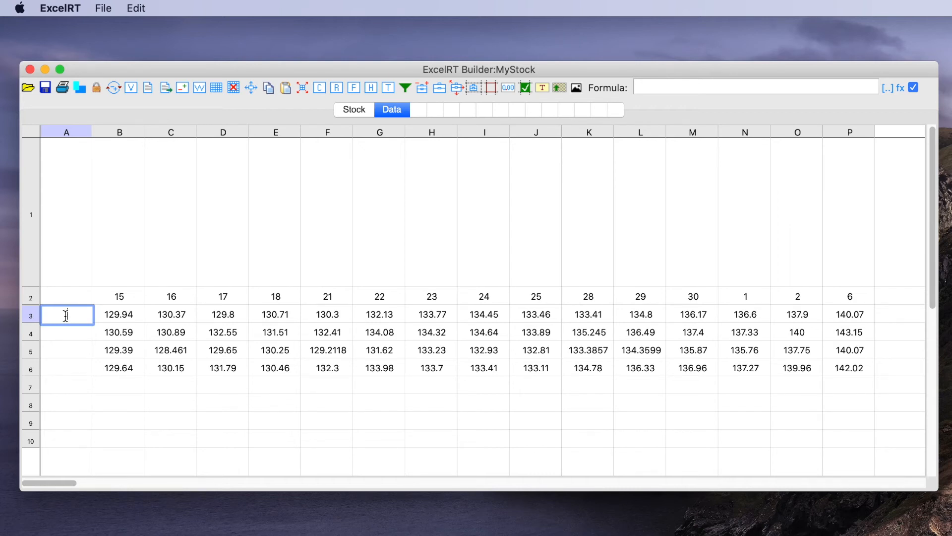
type("Open")
left_click(66, 332)
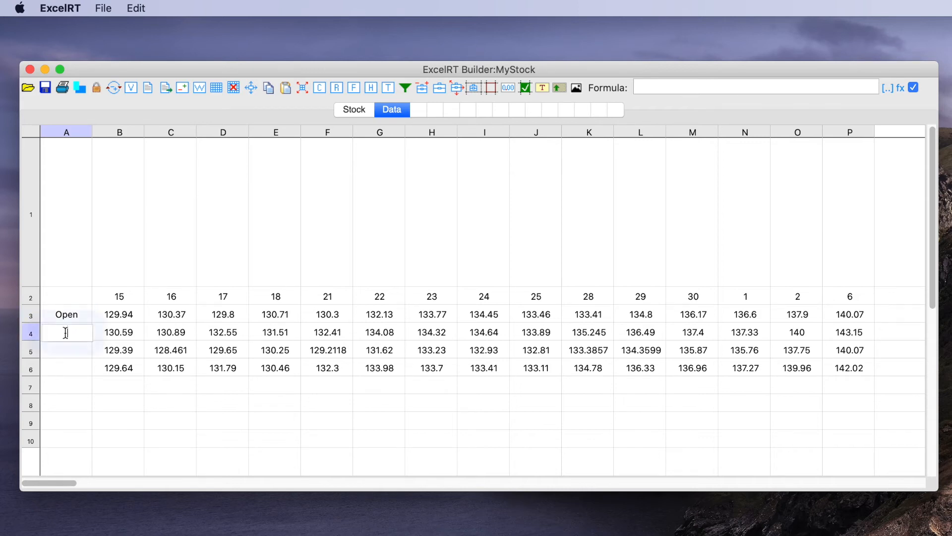
type("High")
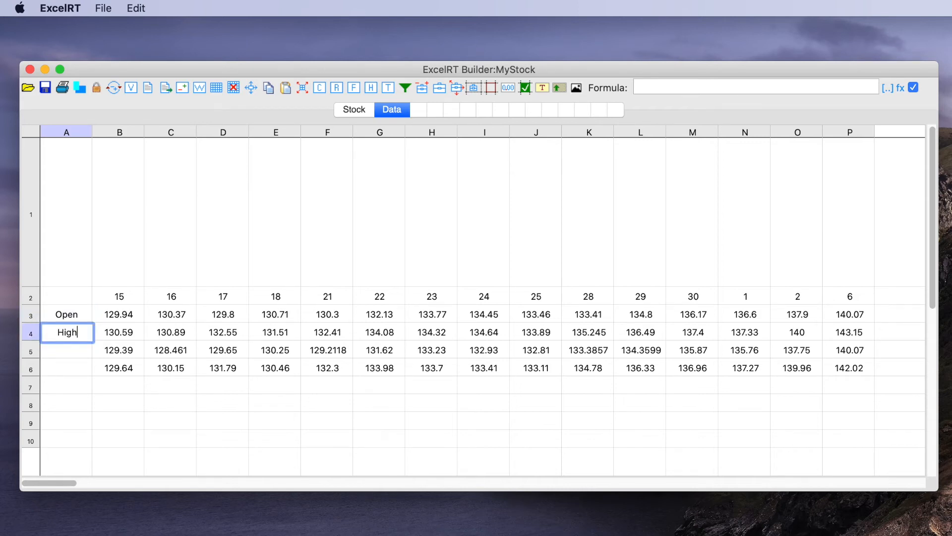
left_click(63, 350)
type("Low")
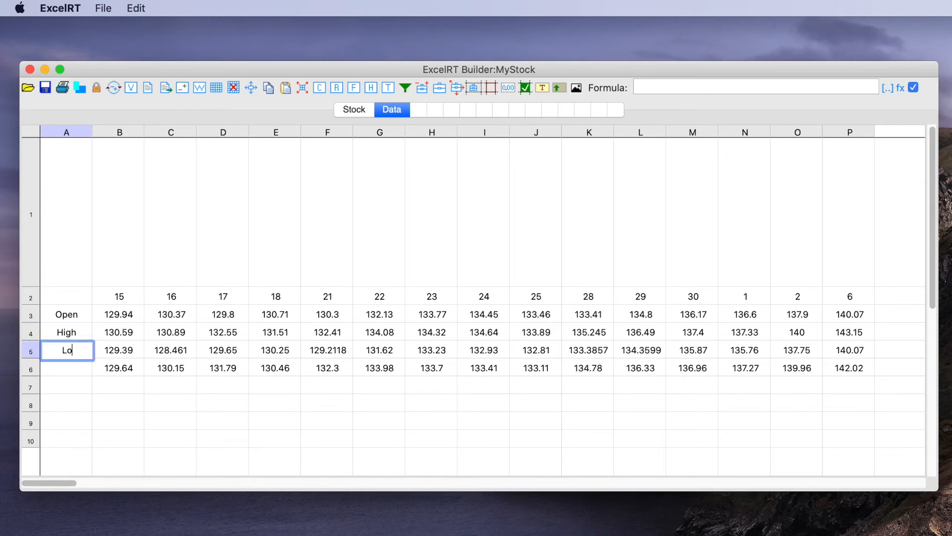
left_click(61, 369)
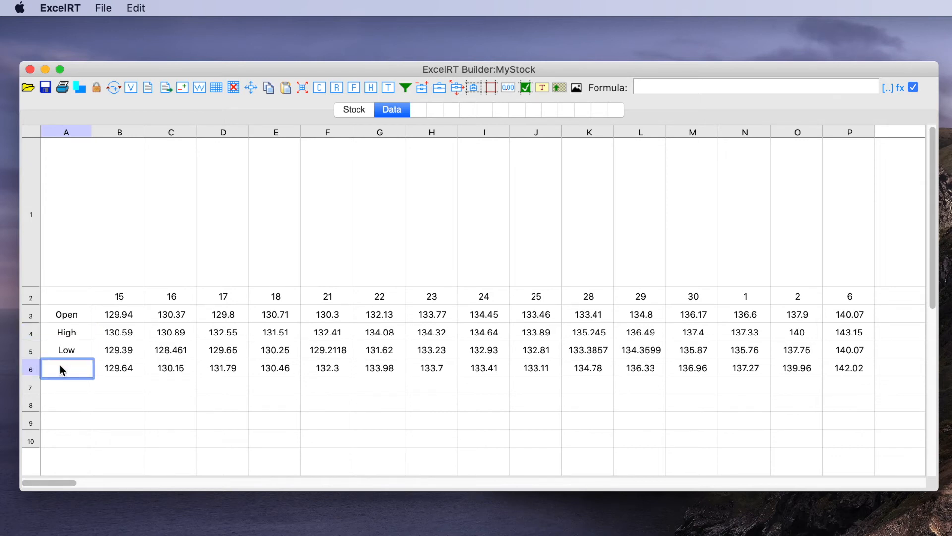
type("Close")
Step: Make the day headings in row 2 of the Data sheet bold, from column B to column P
left_click(543, 87)
left_click(119, 296)
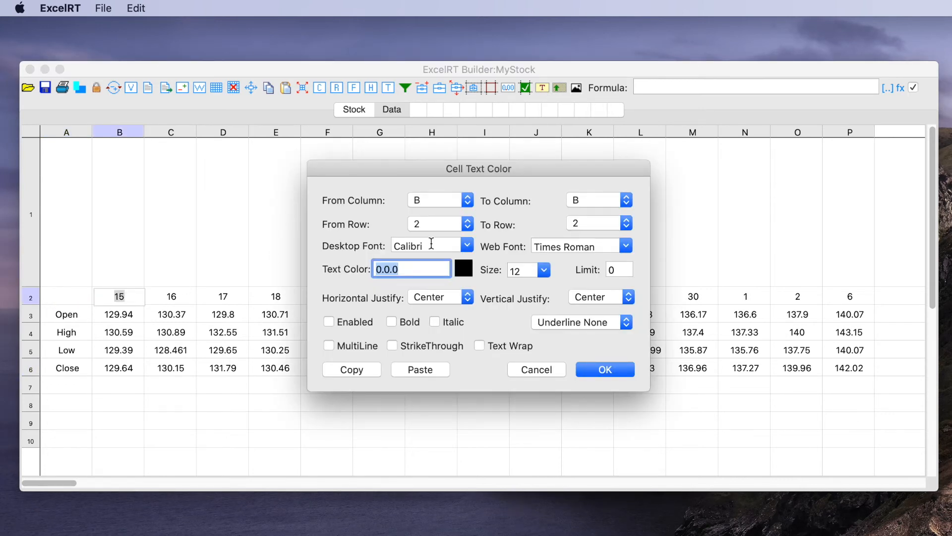
left_click(390, 322)
left_click(579, 201)
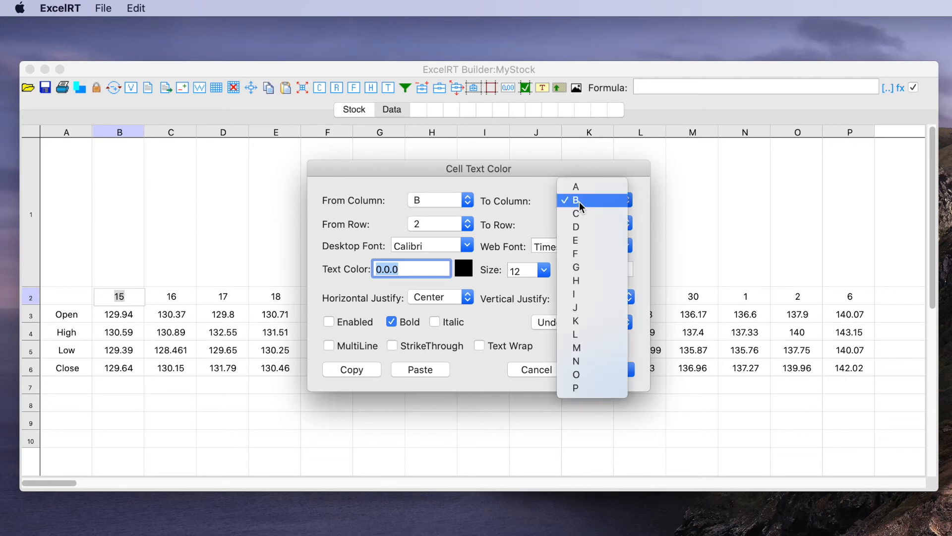
left_click(585, 389)
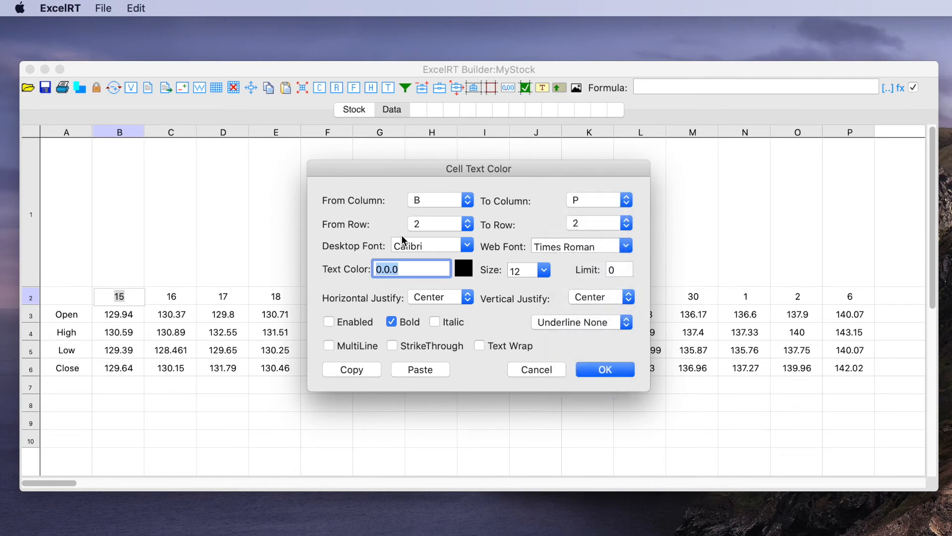
left_click(604, 371)
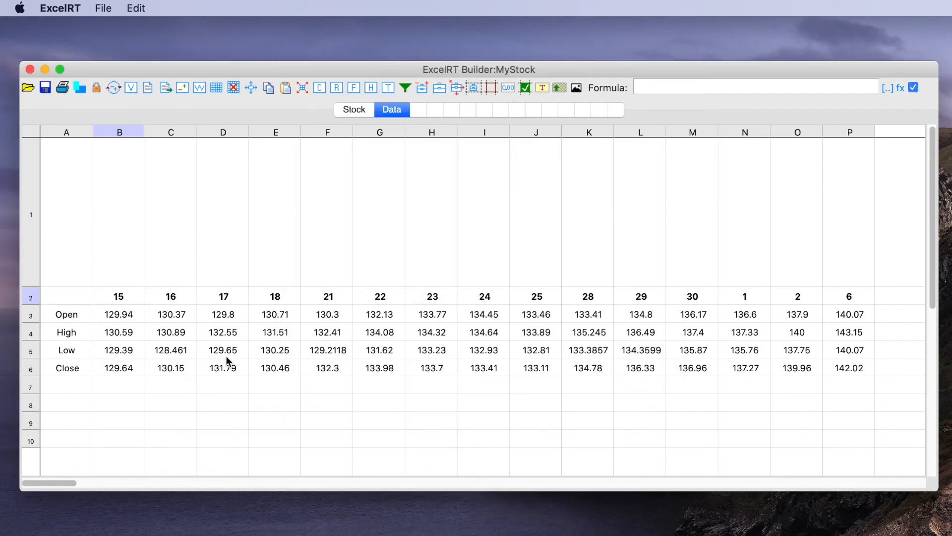
Step: Make the row labels in column A of the Data sheet bold, from row 3 to row 6
left_click(70, 313)
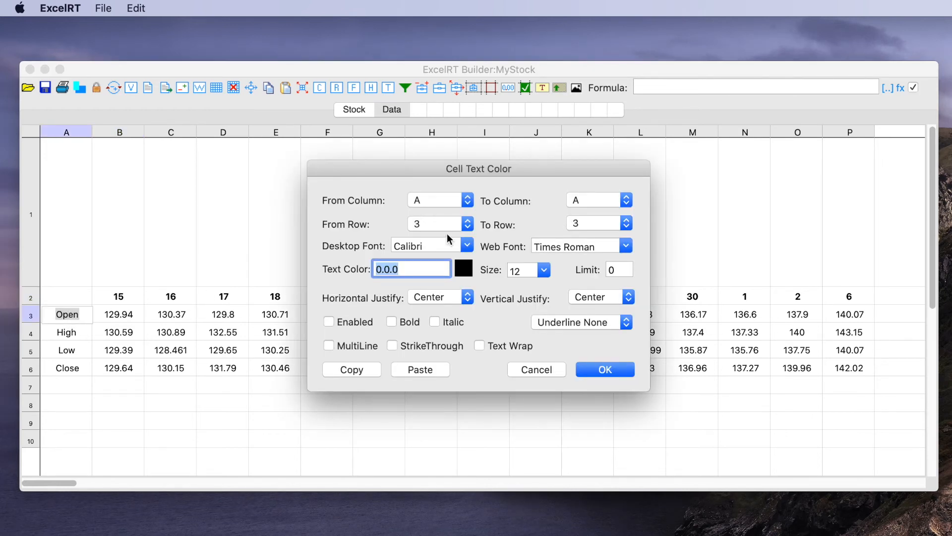
left_click(581, 225)
left_click(581, 263)
left_click(391, 322)
left_click(604, 369)
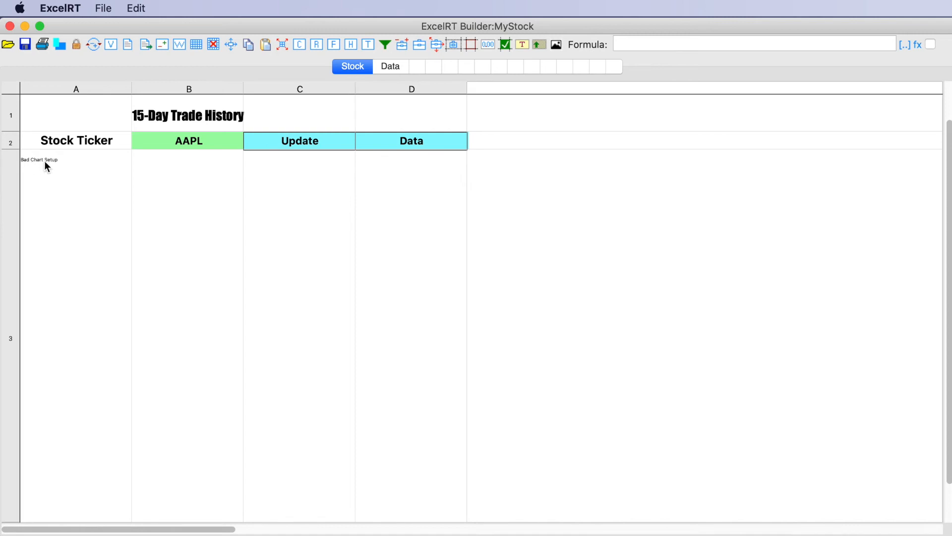
Step: Edit the chart control on the Stock sheet and set its chart type to Line
double_click(49, 159)
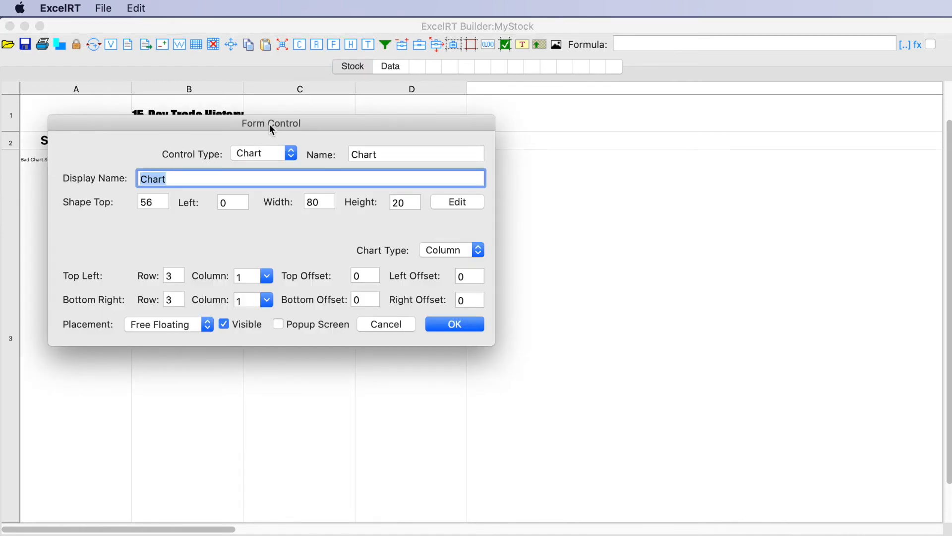
left_click(433, 254)
left_click(435, 277)
left_click_drag(334, 121, 544, 165)
Step: Set the chart's source range to the Data sheet, columns A to P and rows 2 to 6
left_click(679, 246)
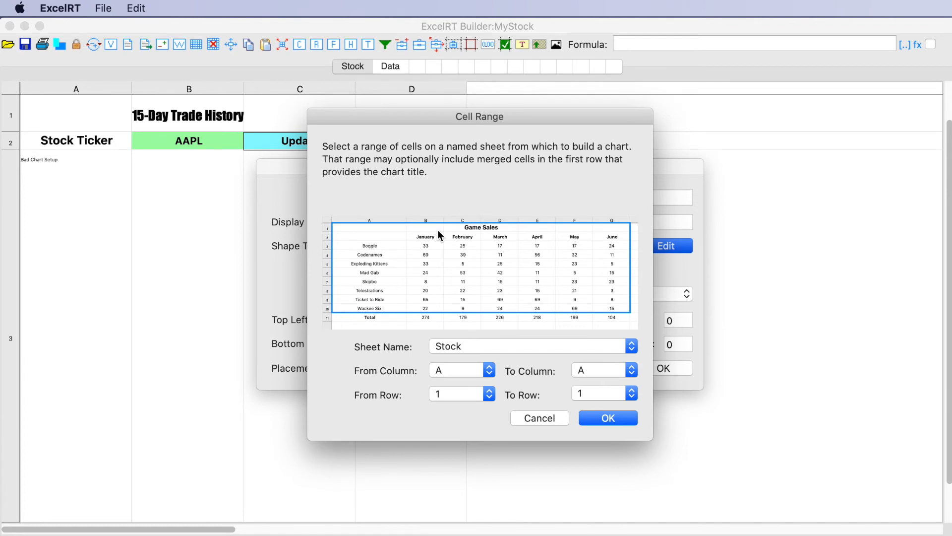
left_click(439, 346)
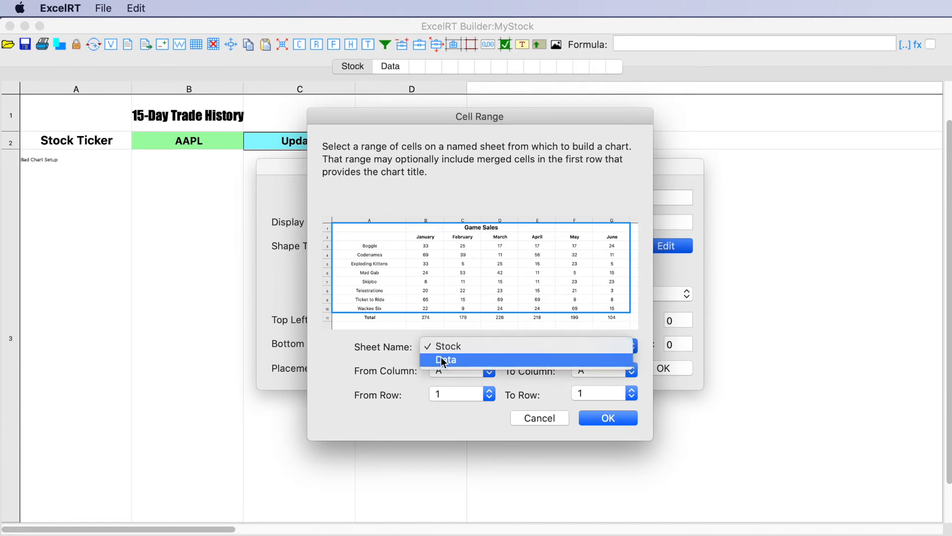
left_click(443, 360)
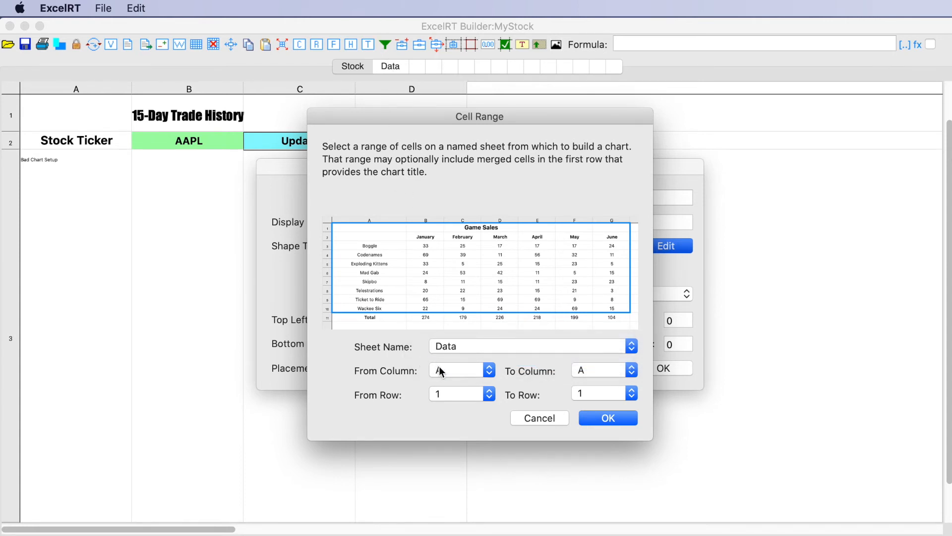
left_click(440, 394)
left_click(439, 407)
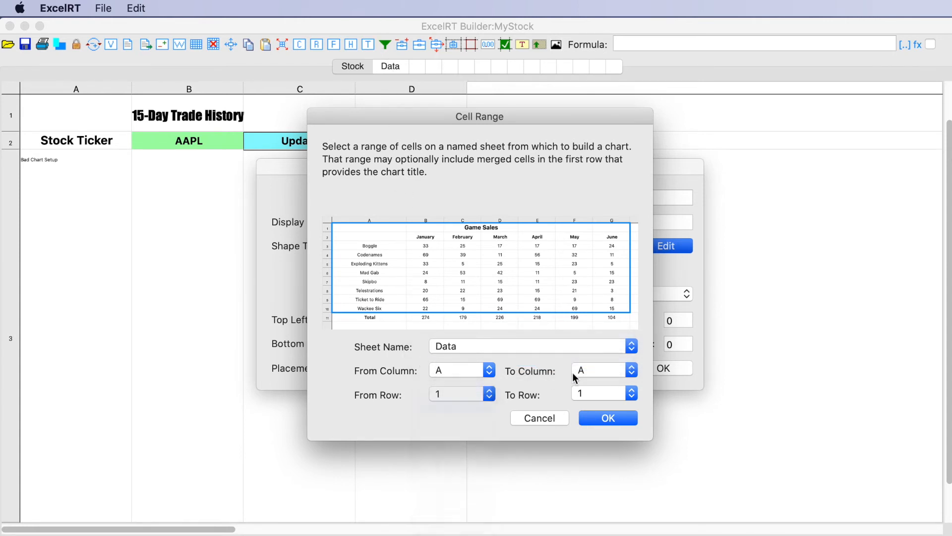
left_click(574, 378)
left_click(585, 520)
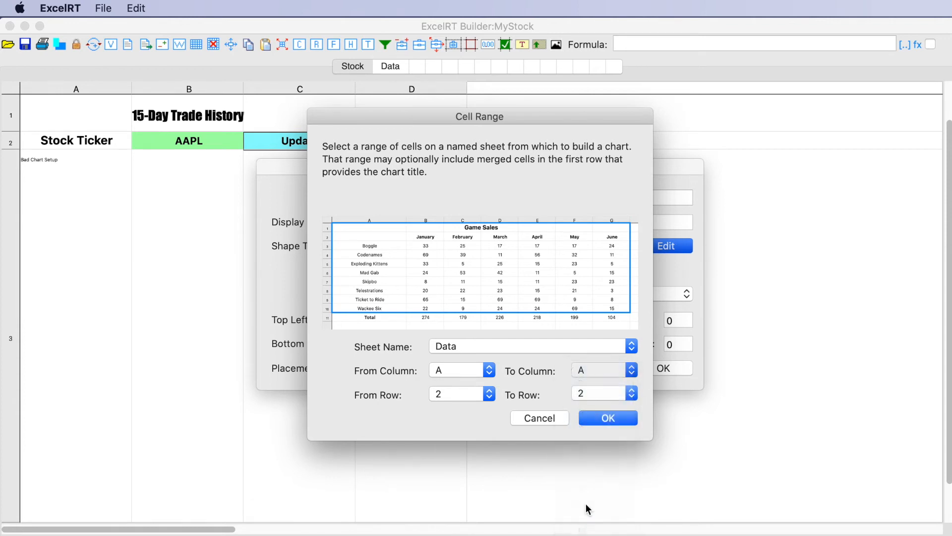
left_click(590, 394)
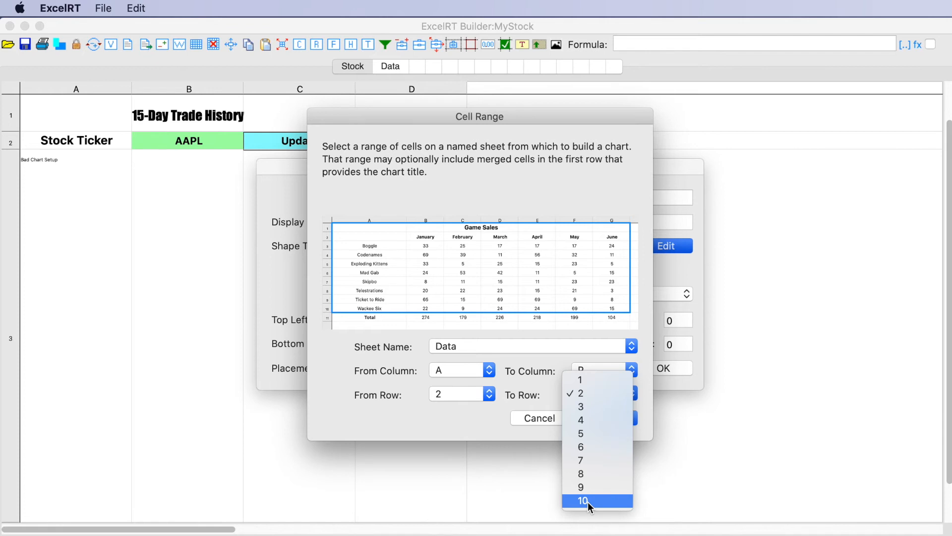
left_click(585, 450)
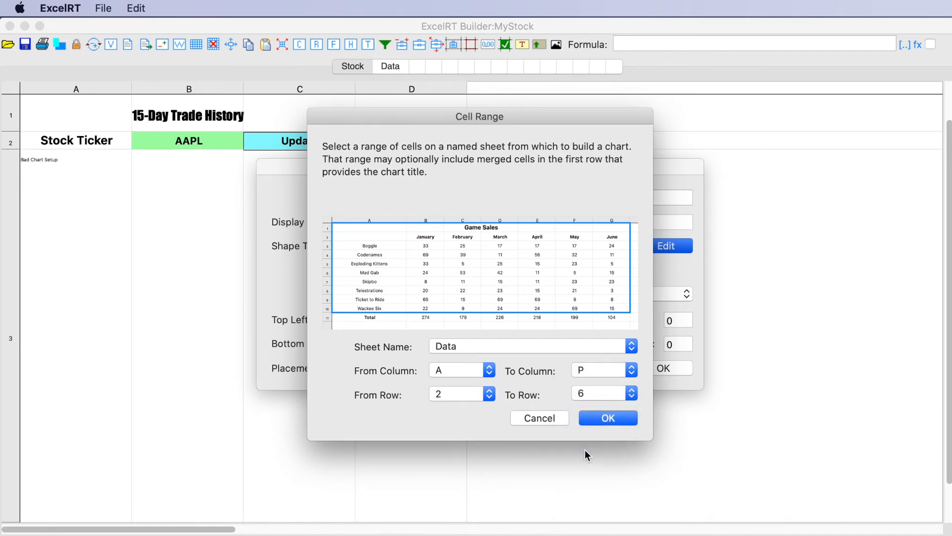
left_click(608, 418)
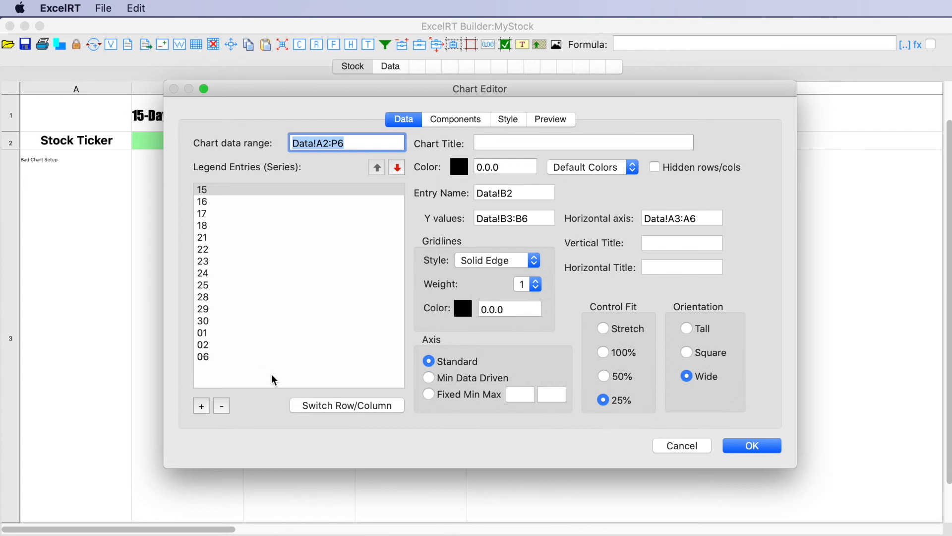
Step: Switch the chart's rows and columns so Open, High, Low and Close become the series, and preview the chart
left_click(352, 403)
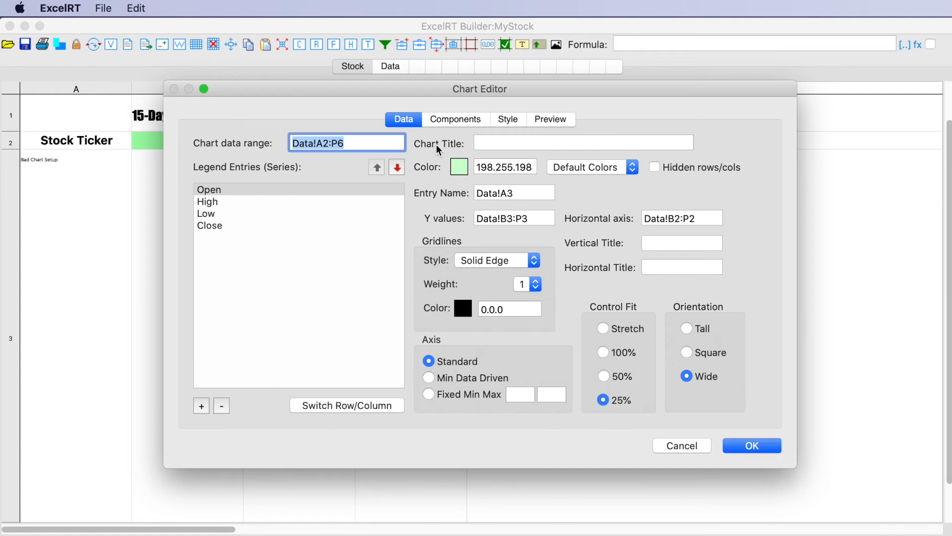
left_click(517, 121)
left_click(563, 124)
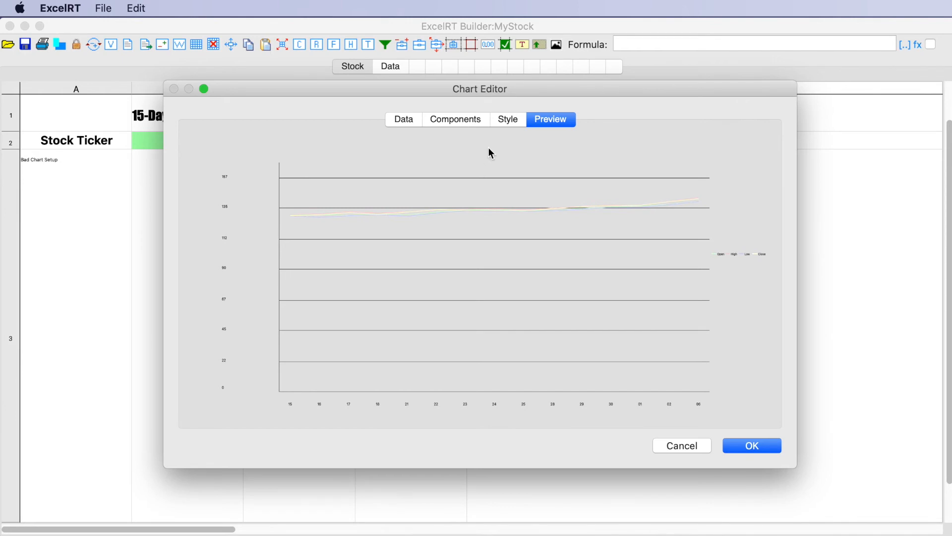
Step: Review the chart's component and data settings, then apply the saved Stock Graph style and preview it
left_click(512, 123)
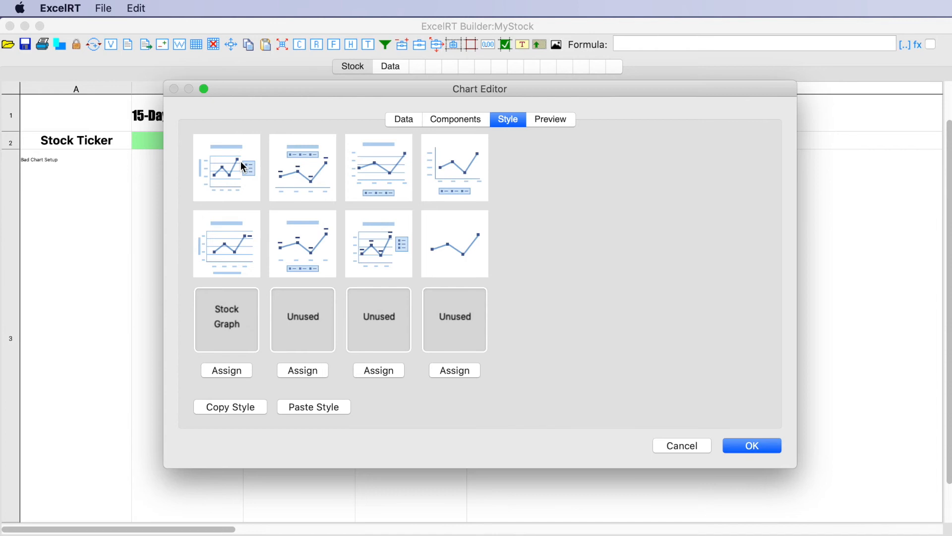
left_click(451, 125)
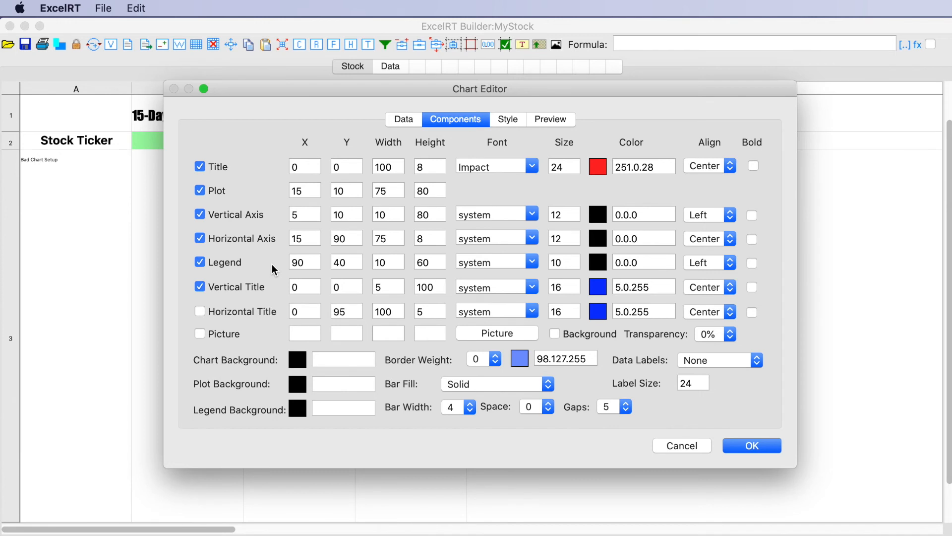
left_click(401, 122)
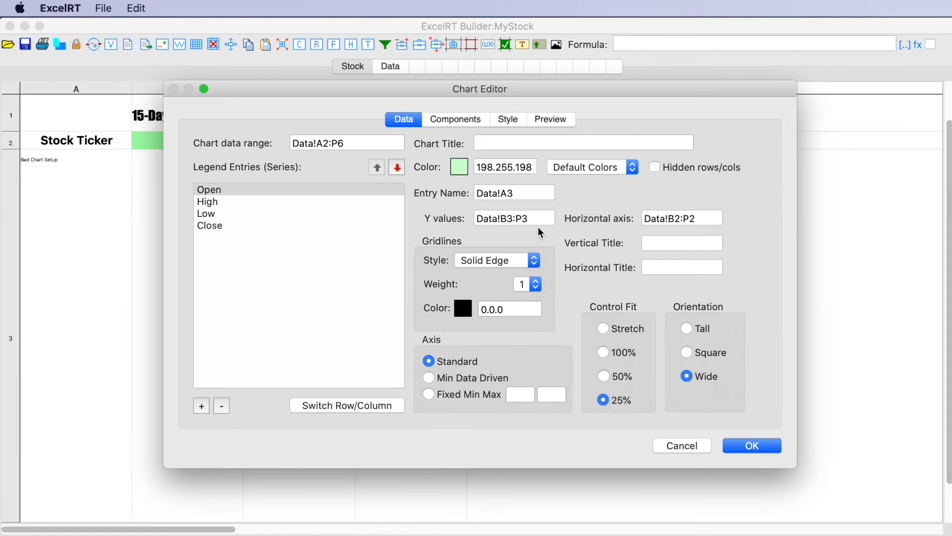
left_click(505, 123)
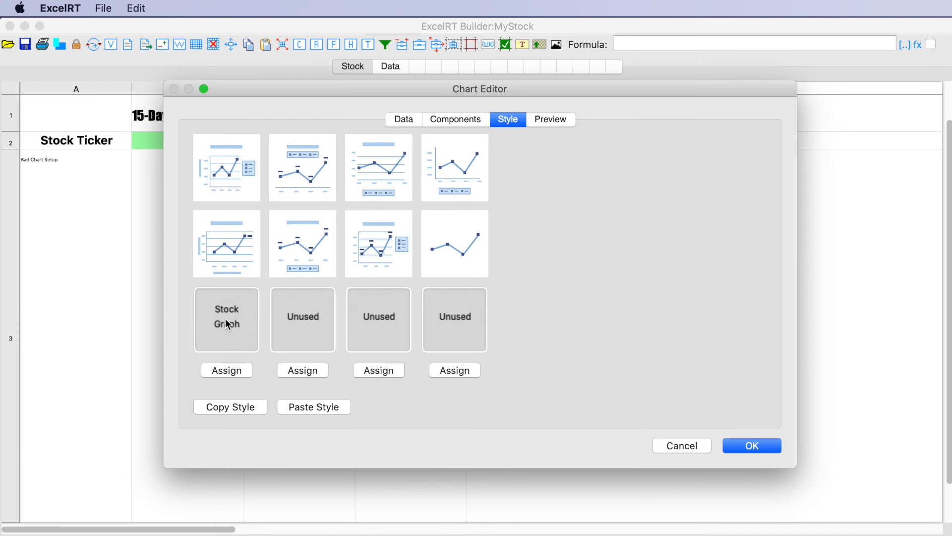
left_click(543, 124)
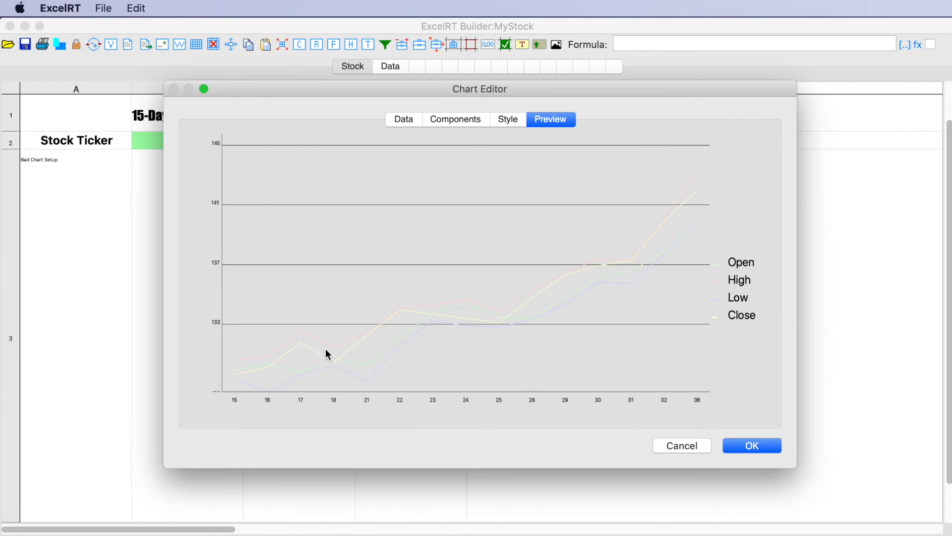
Step: Give the chart series a darker preset color set and preview the lines
left_click(411, 125)
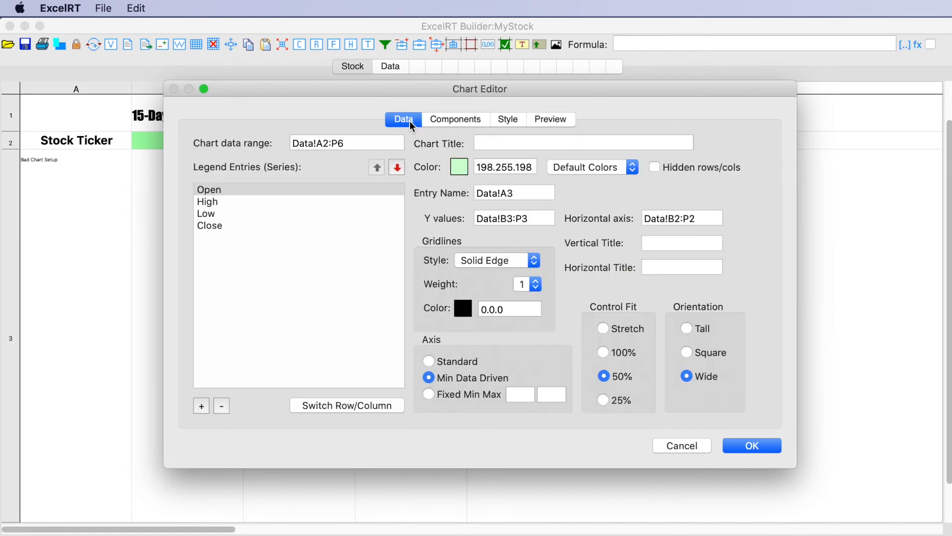
left_click(587, 166)
left_click(581, 178)
left_click(546, 120)
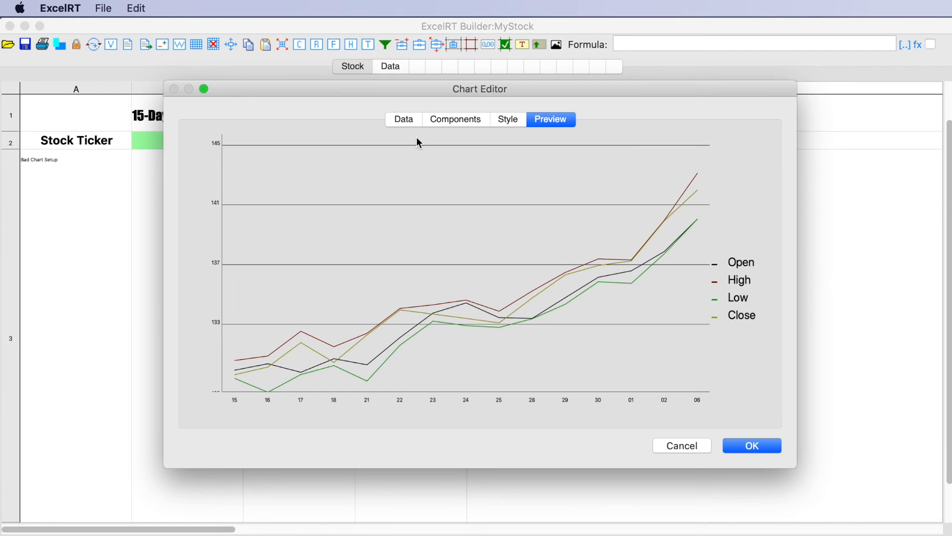
Step: Accept the chart settings and the form control to place the line chart on the Stock sheet
left_click(409, 122)
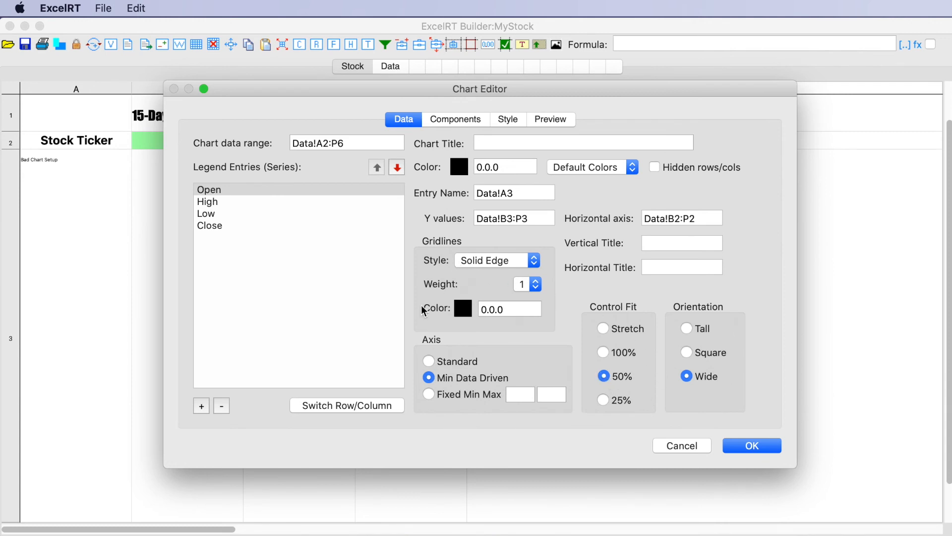
left_click(766, 444)
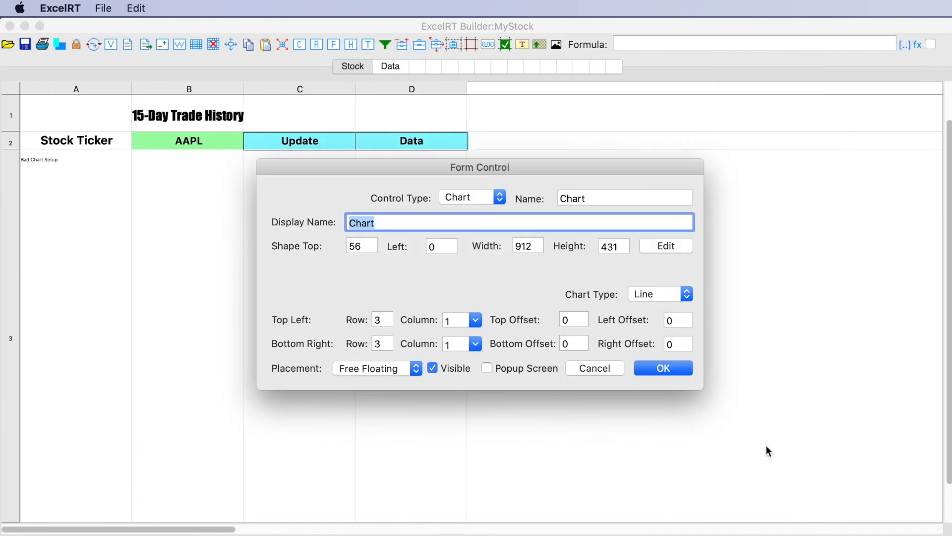
left_click(662, 371)
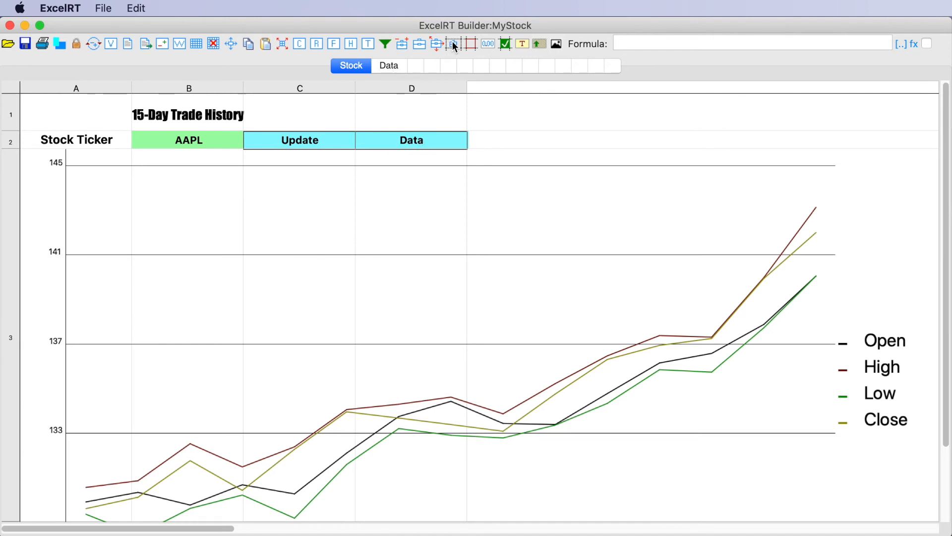
Step: Generate the click event for the Data button in D2 and add OnCellClick[1,4,2]=YourScript as a new last line of the button actions
left_click_drag(454, 46, 407, 141)
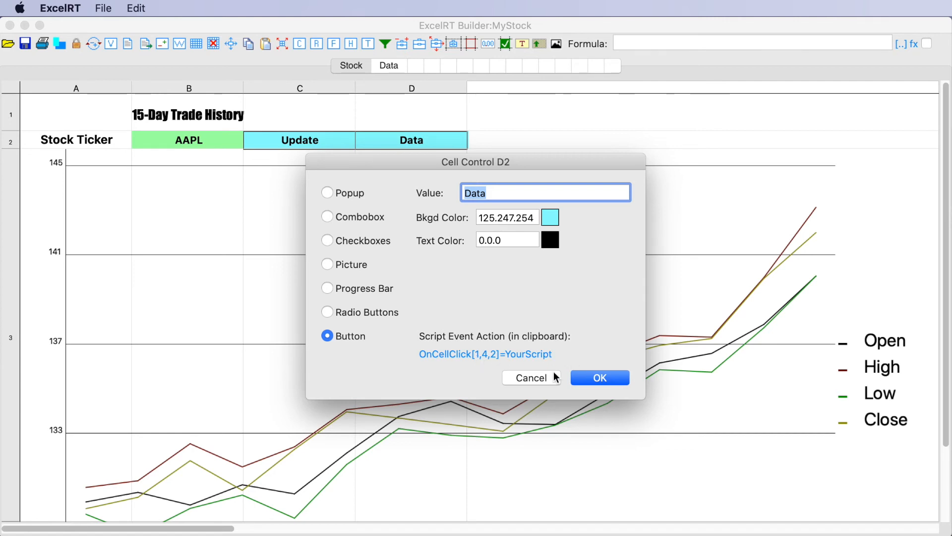
left_click(600, 378)
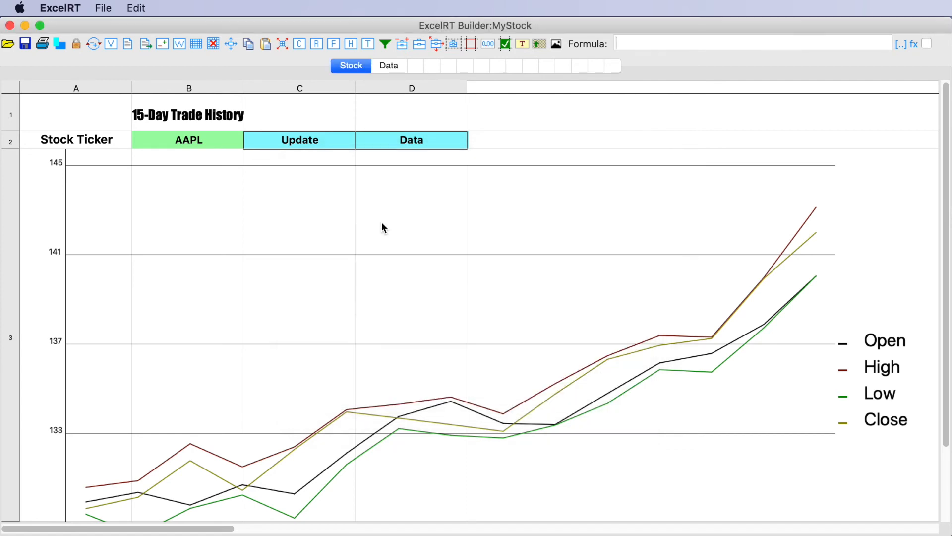
left_click(127, 45)
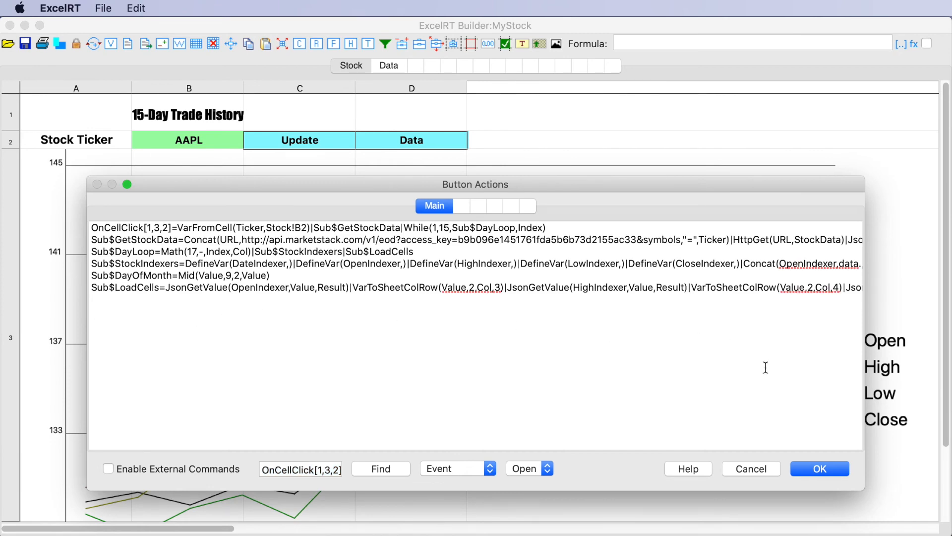
scroll(776, 376, "right", 15)
left_click(862, 288)
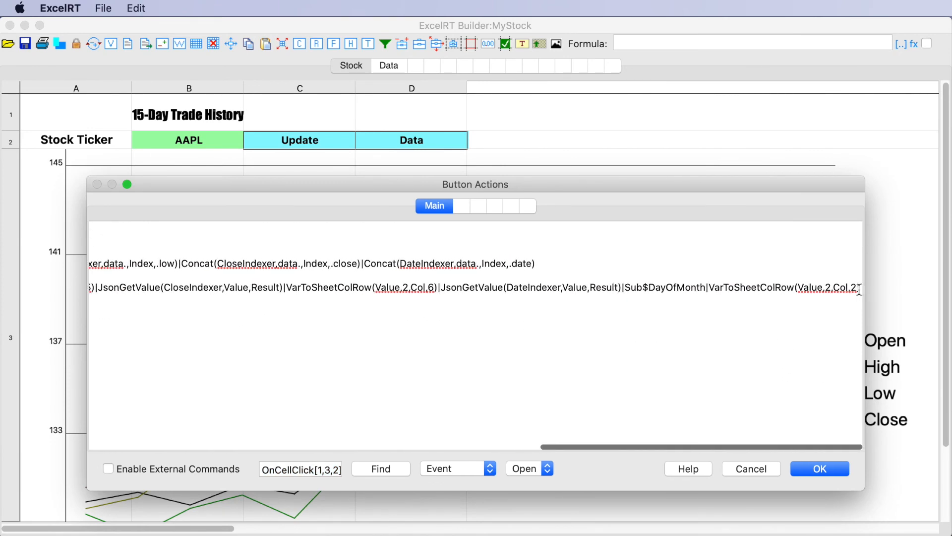
key("Return")
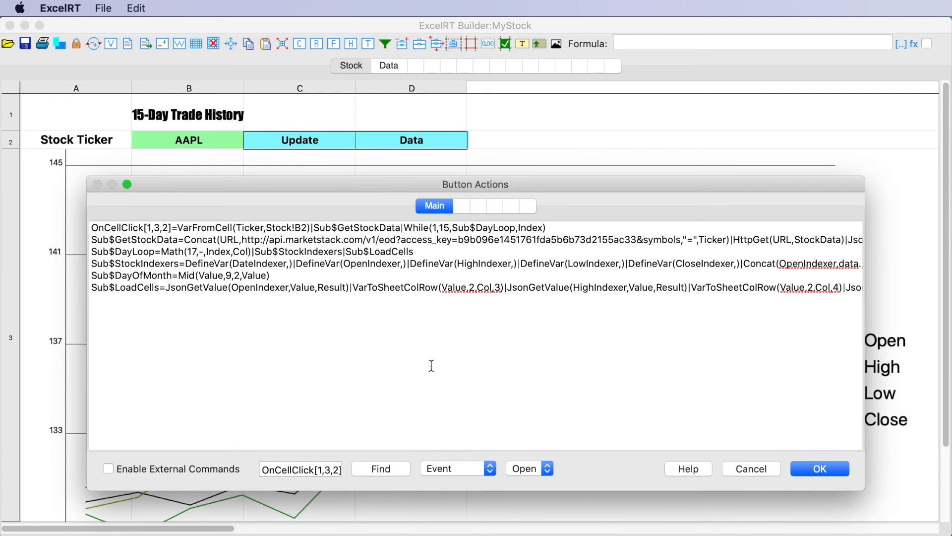
type("OnCellClick[1,4,2]=YourScript")
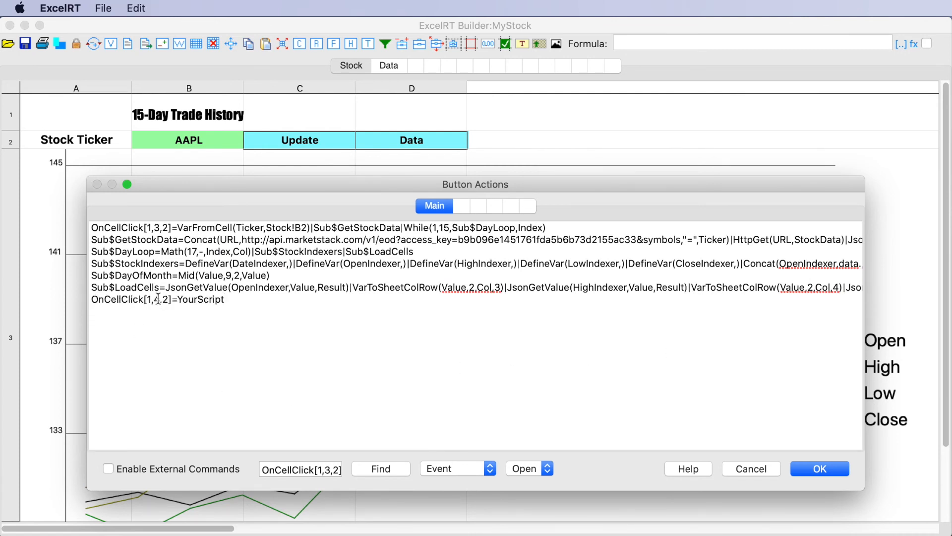
Step: Replace the YourScript placeholder of the Data button's event with ShowSheet(Data) and save the button actions
key("super+Tab")
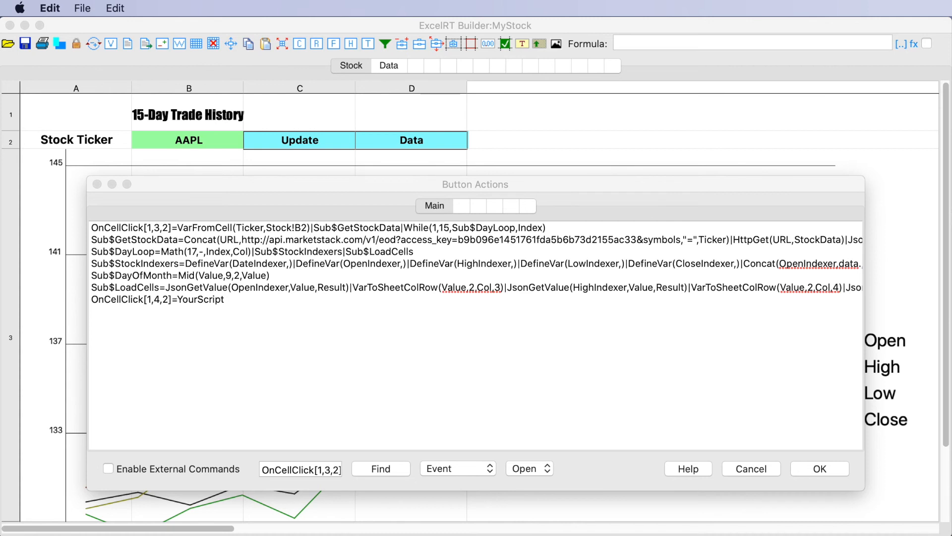
double_click(204, 297)
type("ShowSheet(Data)")
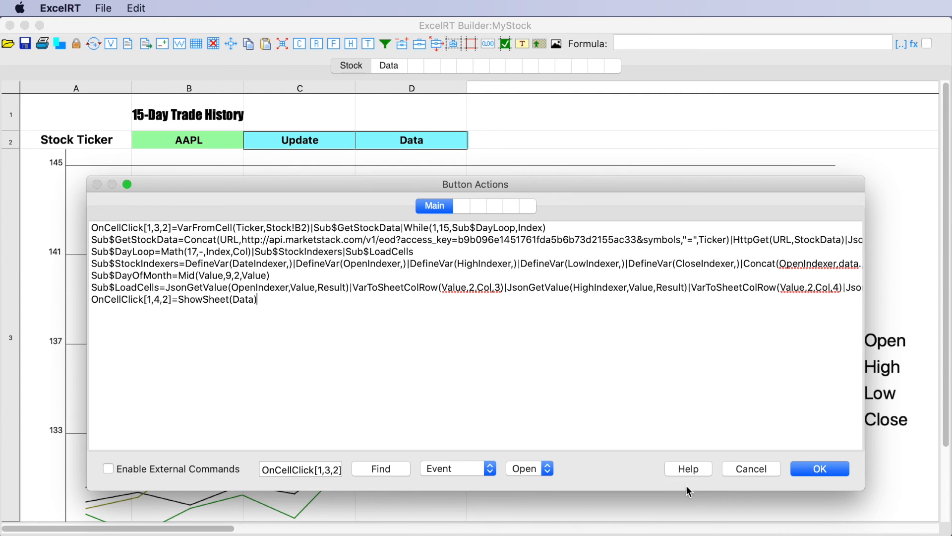
left_click(818, 470)
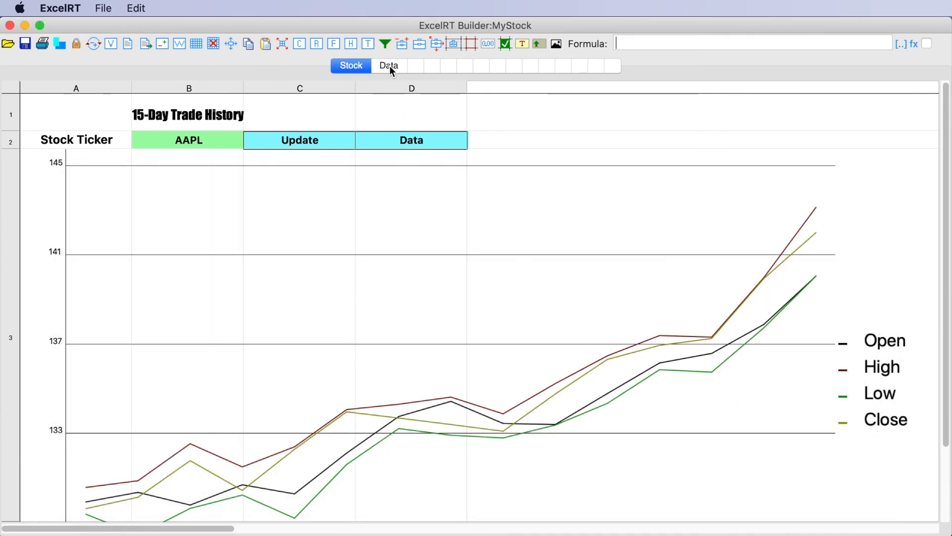
Step: Check the text formatting of the Data button in D2 and copy its background color value 125.247.254
left_click(523, 43)
left_click(374, 139)
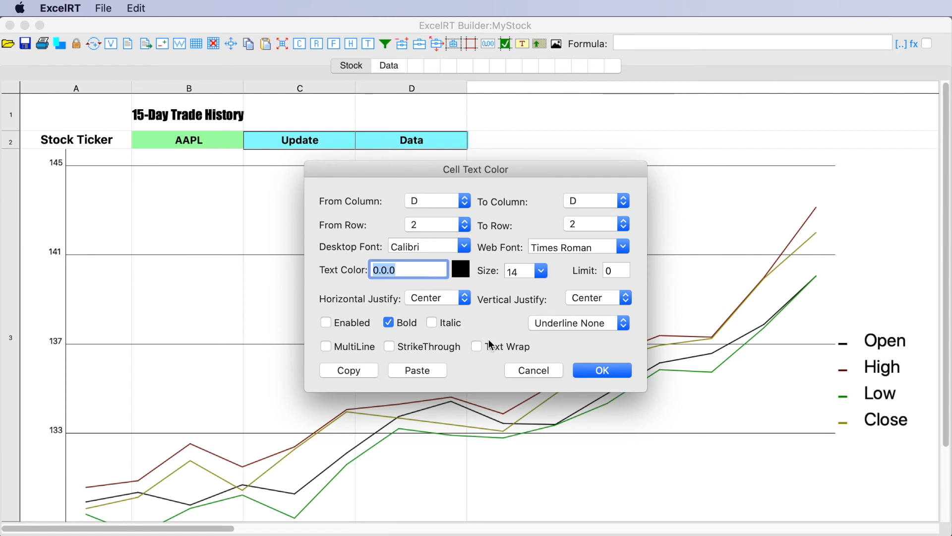
left_click(537, 371)
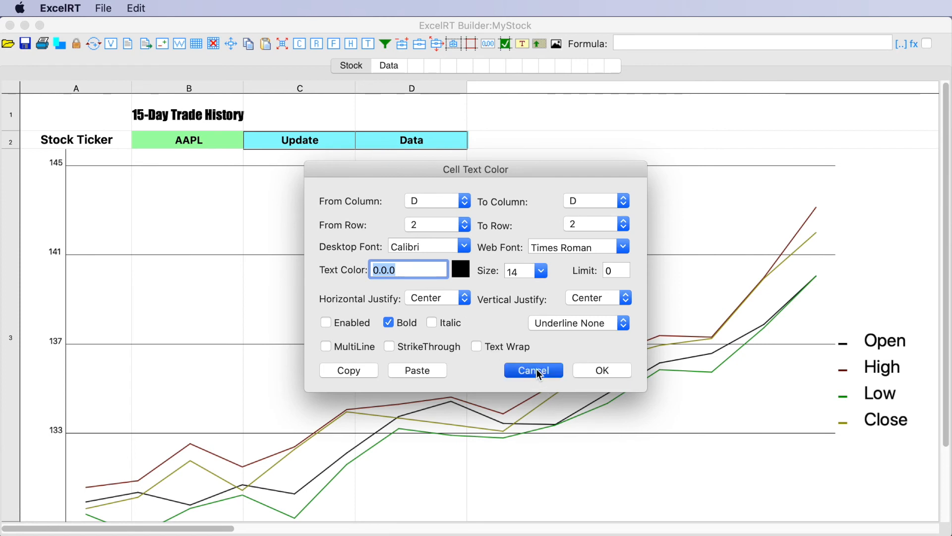
left_click(540, 42)
left_click(389, 140)
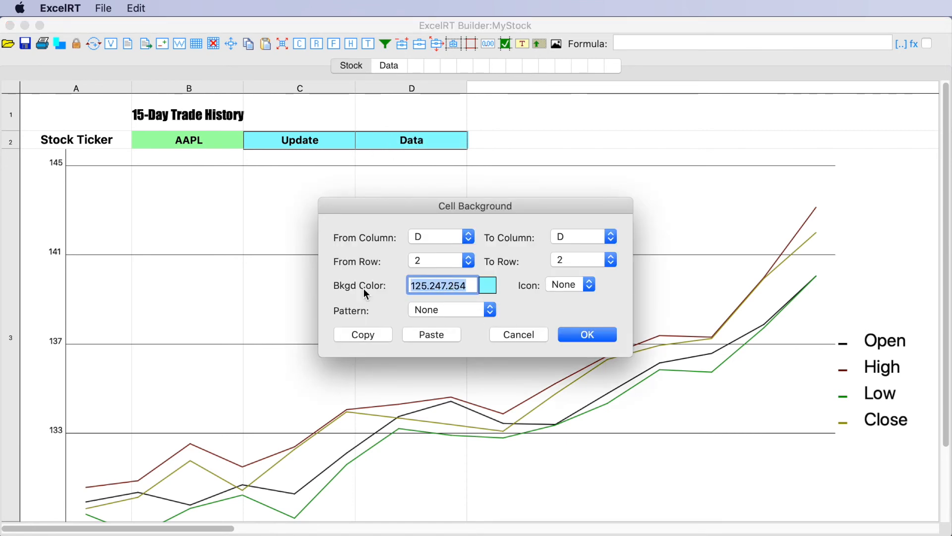
left_click(529, 336)
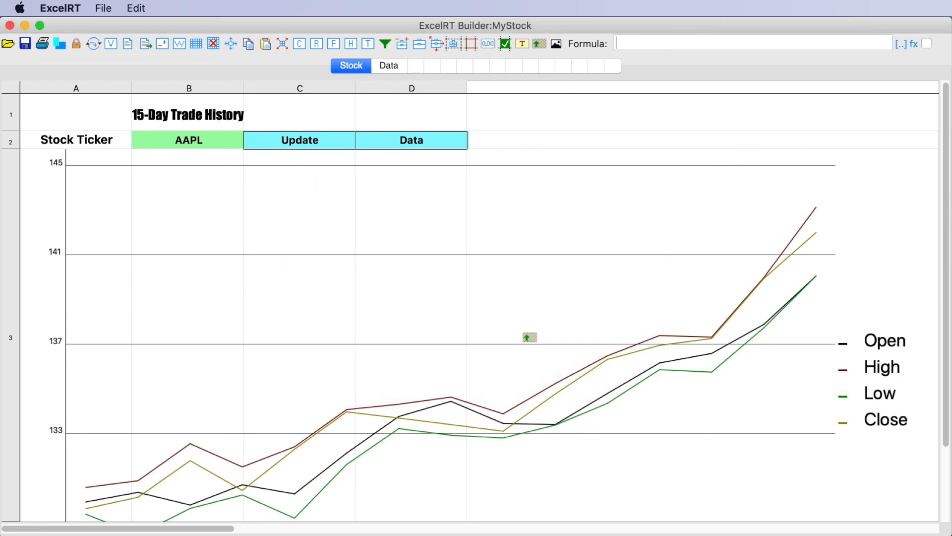
Step: On the Data sheet, enter Chart in cell A2 and give the cell the background color 125.247.254
left_click(391, 70)
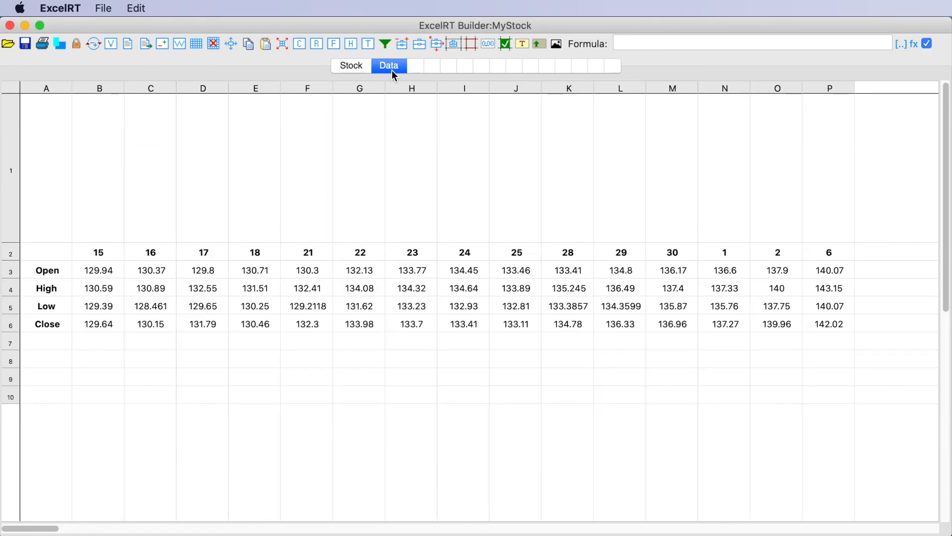
double_click(45, 256)
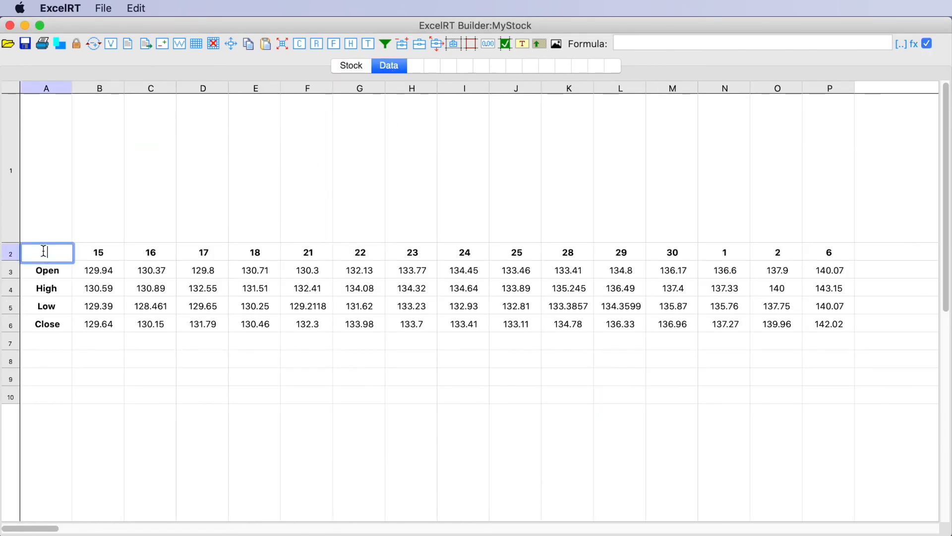
type("Chart")
double_click(137, 226)
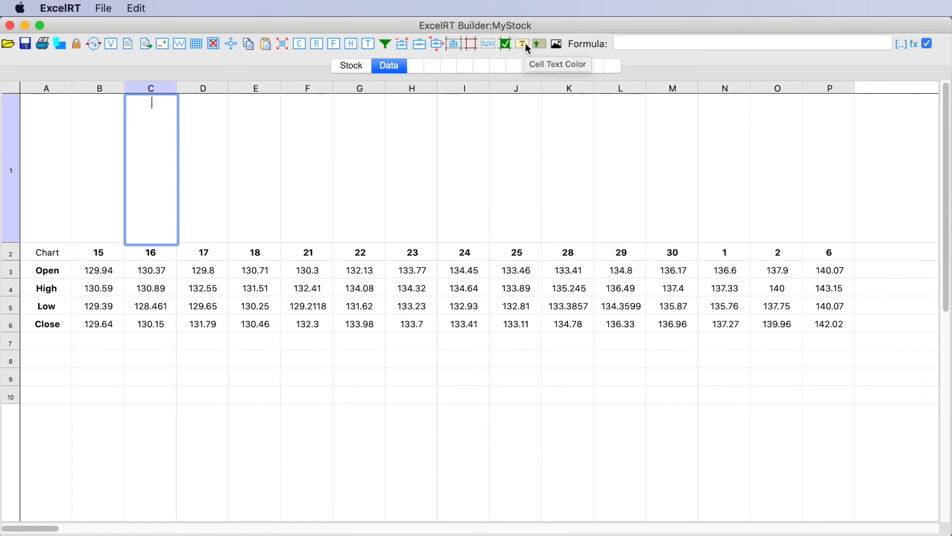
left_click_drag(539, 43, 51, 249)
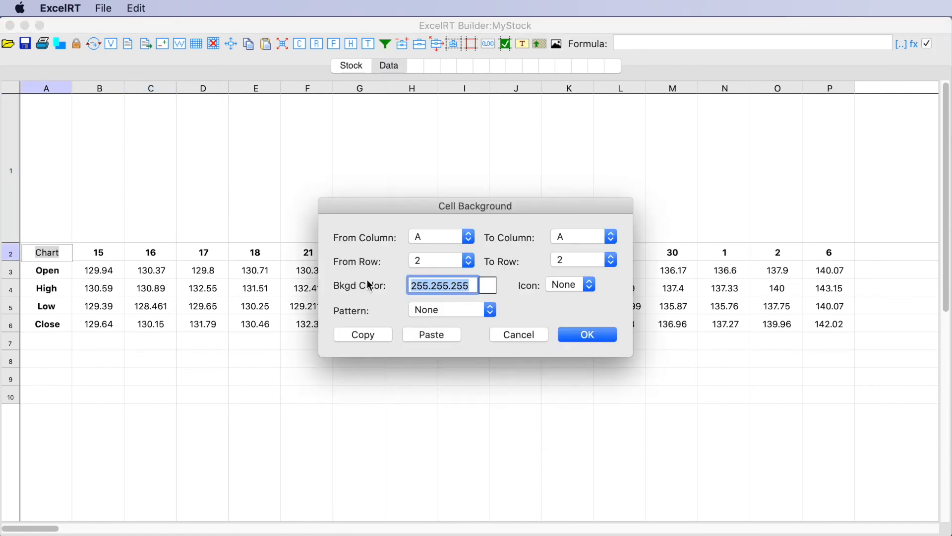
type("125.247.254")
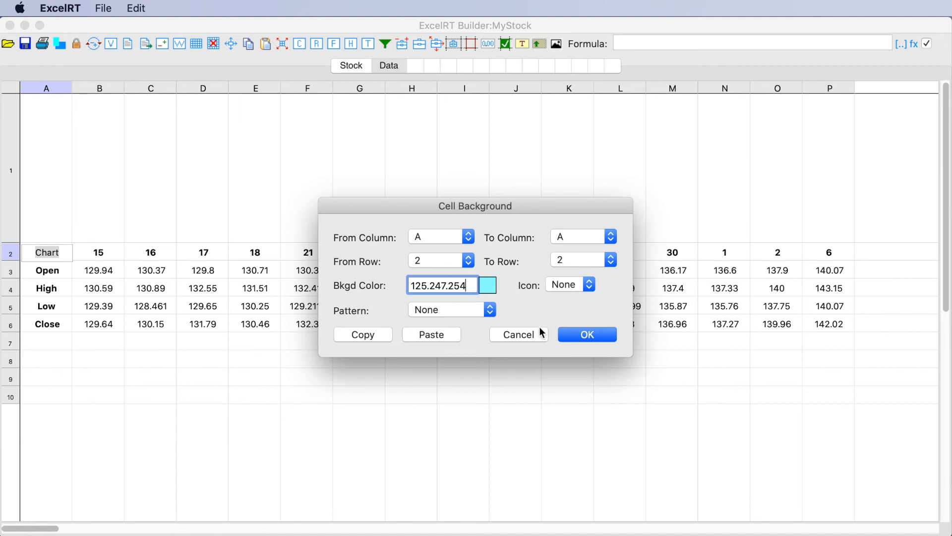
left_click(581, 342)
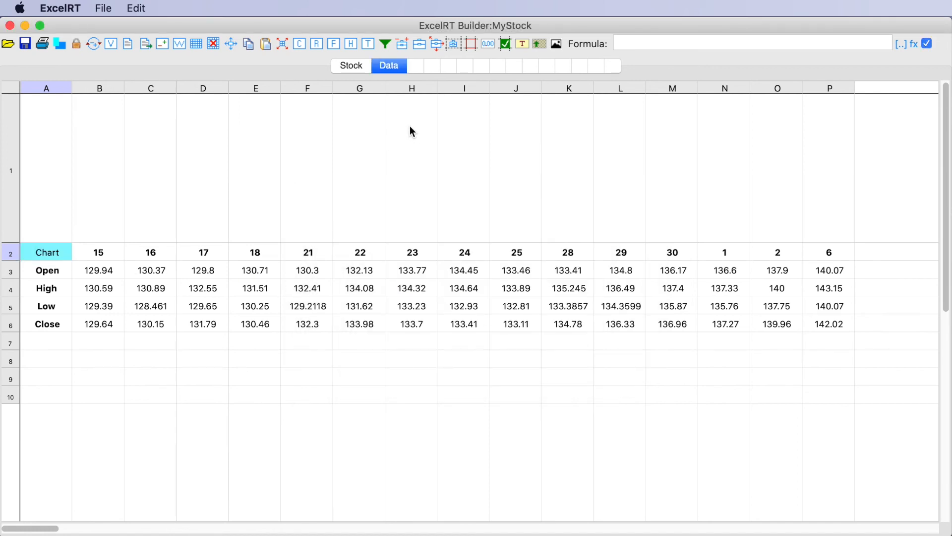
Step: Make the Chart label in A2 bold with a font size of 14
left_click_drag(299, 43, 52, 251)
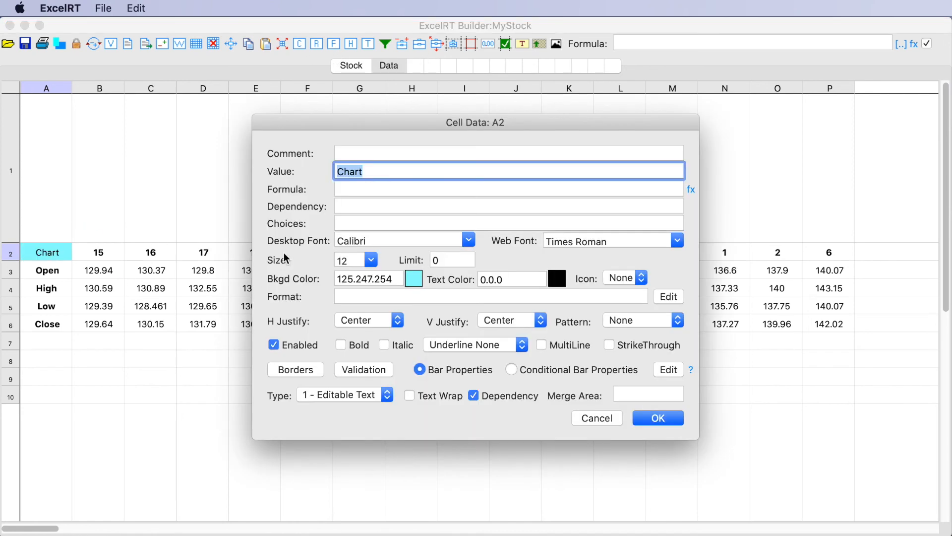
left_click(342, 345)
left_click(371, 260)
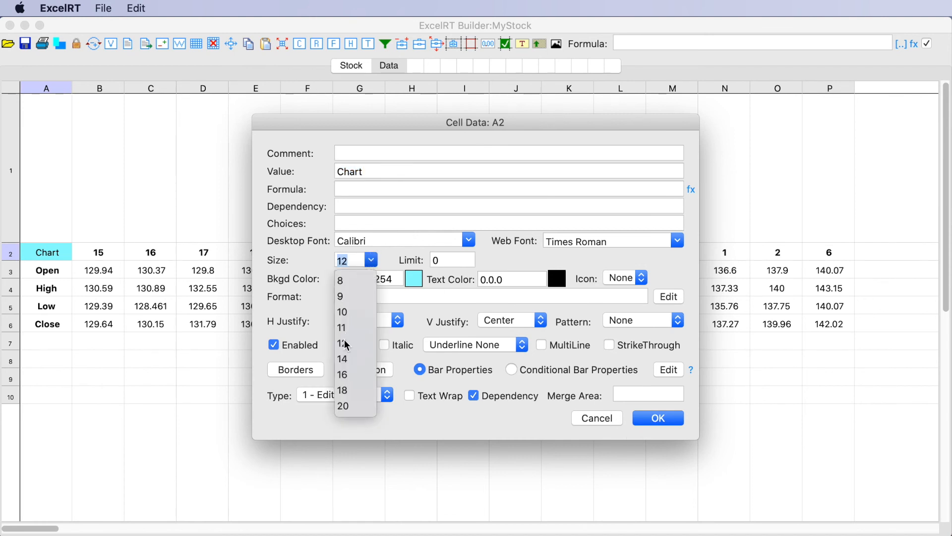
left_click(347, 360)
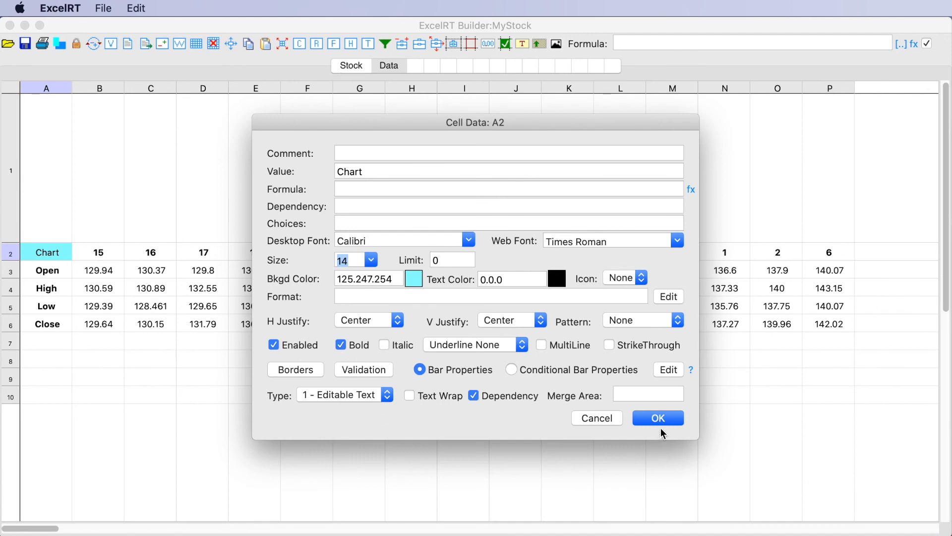
left_click(663, 417)
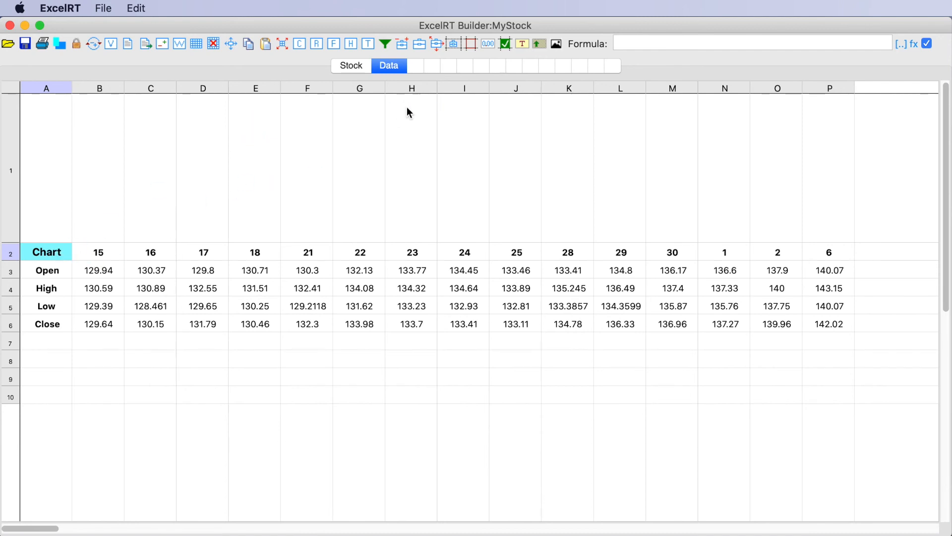
Step: Turn the Chart cell A2 into a button control and add its OnCellClick[2,1,2]=YourScript event to the button actions
left_click(454, 44)
left_click(43, 251)
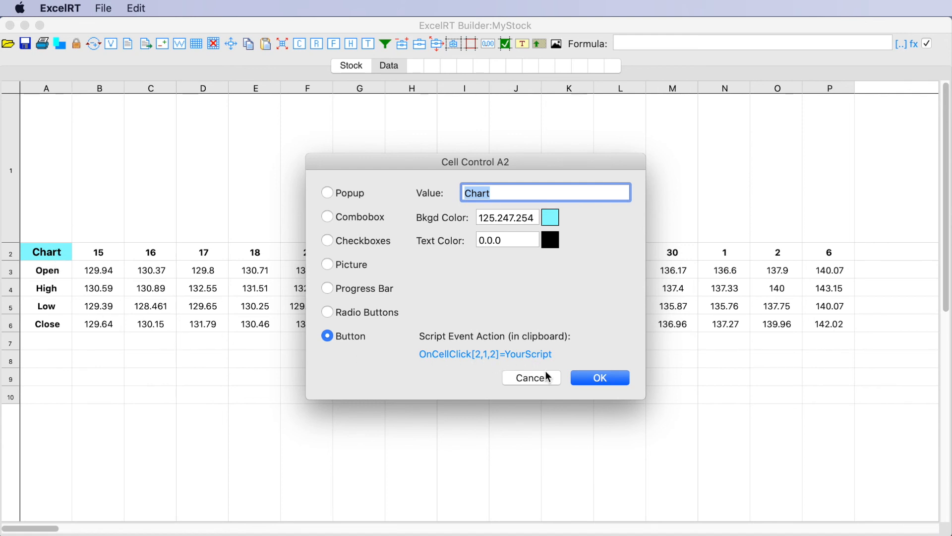
left_click(585, 378)
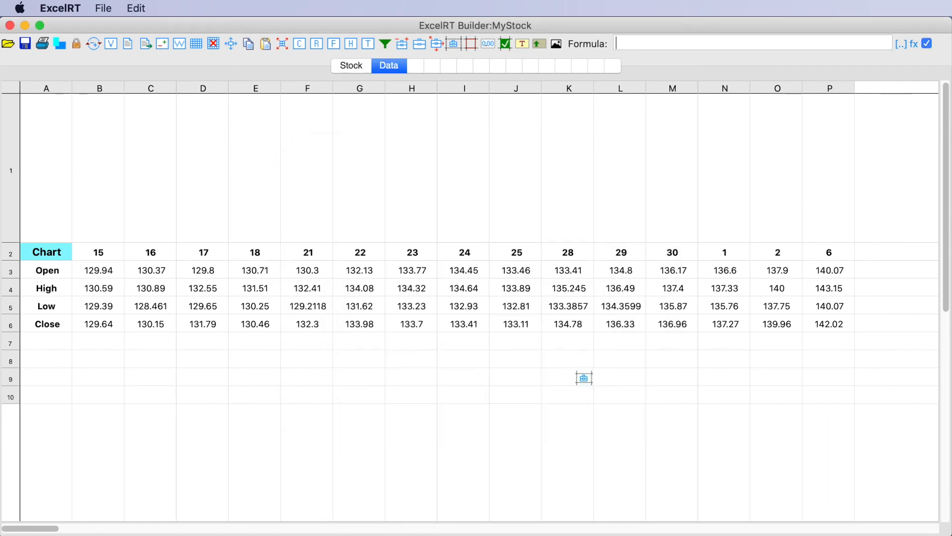
left_click(129, 44)
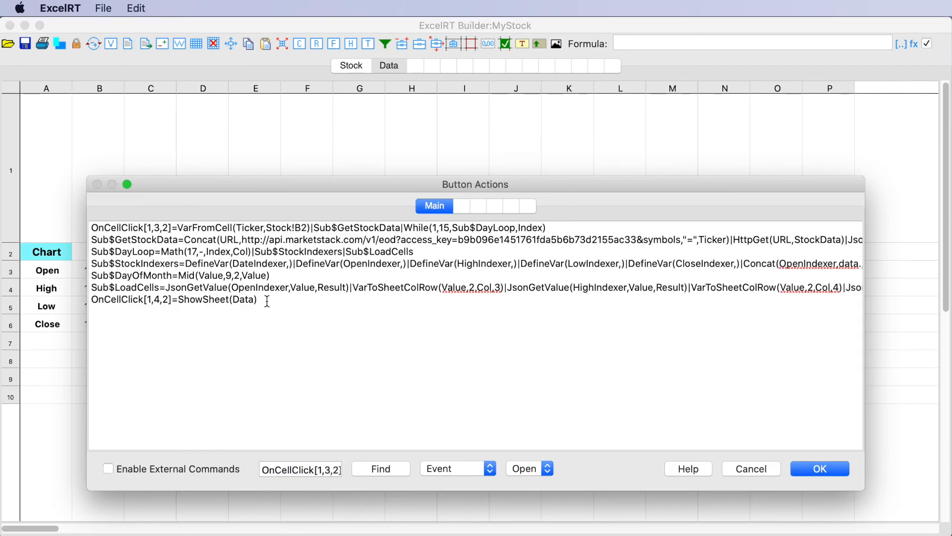
key("Return")
type("OnCellClick[2,1,2]=YourScript")
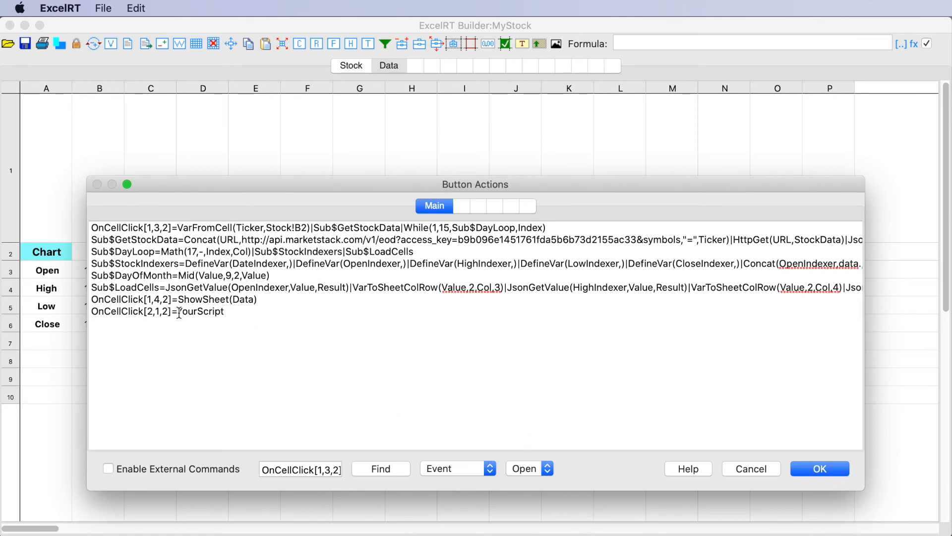
Step: Replace the YourScript placeholder of the Chart button's event with ShowSheet(Stock) and save the button actions
left_click_drag(177, 312, 230, 311)
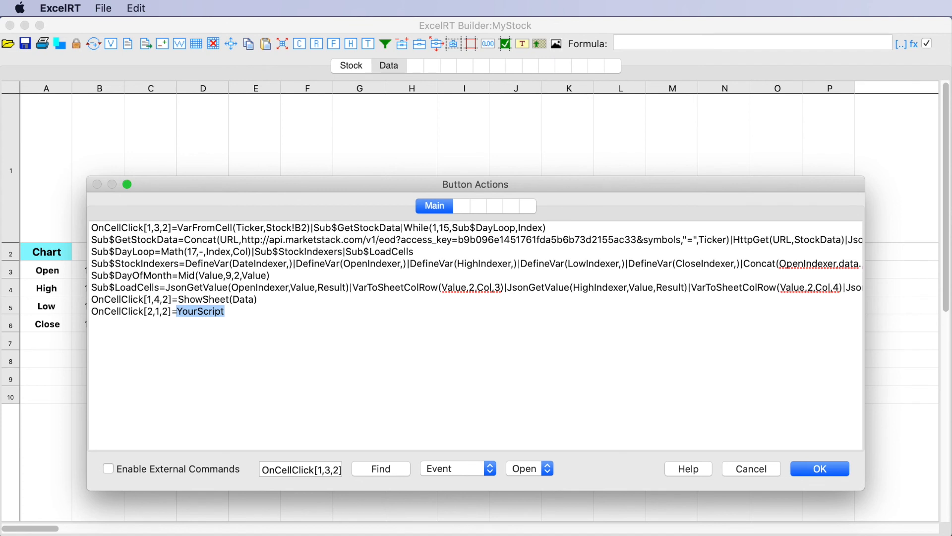
key("super+Tab")
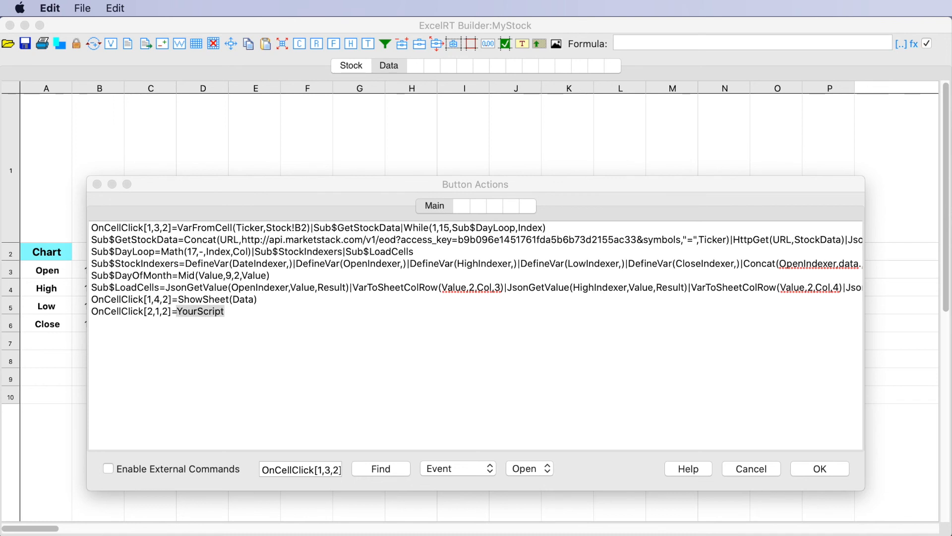
left_click(198, 321)
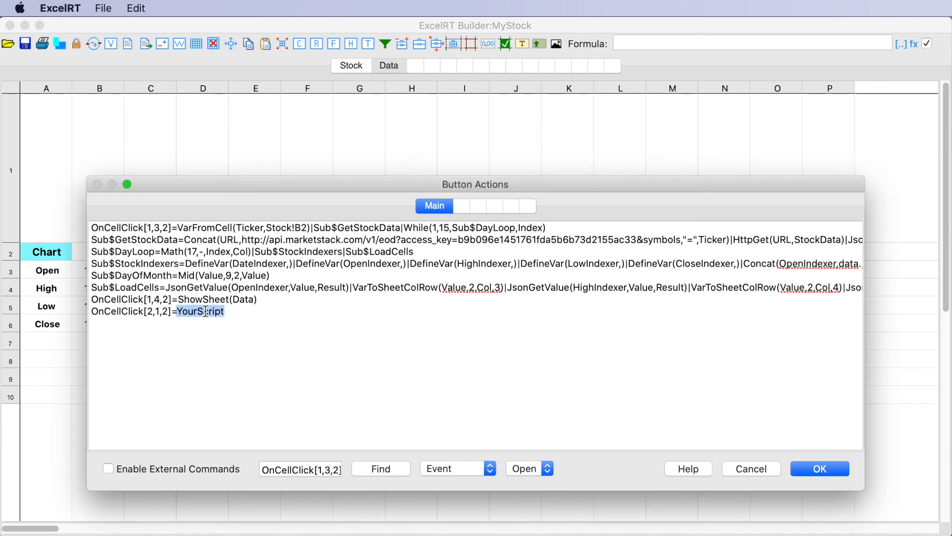
left_click(206, 312)
left_click_drag(178, 311, 226, 311)
type("ShowSheet(Stock)")
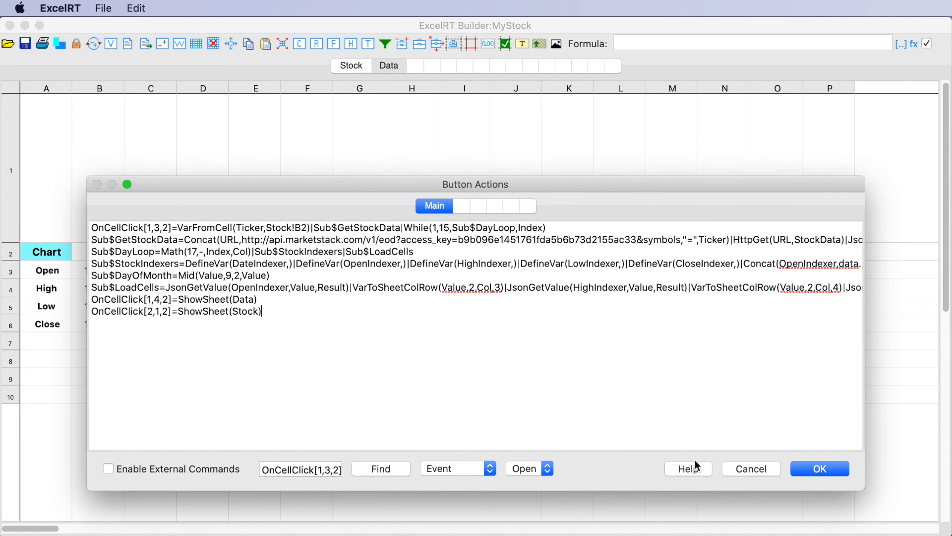
left_click(821, 469)
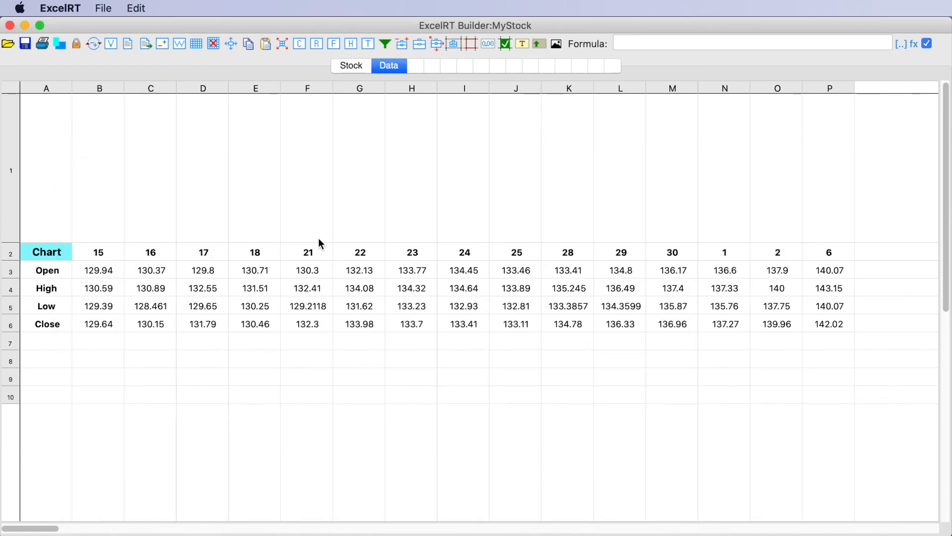
Step: Test the Chart and Data buttons by switching between the two sheets, ending on the Stock sheet
left_click(43, 254)
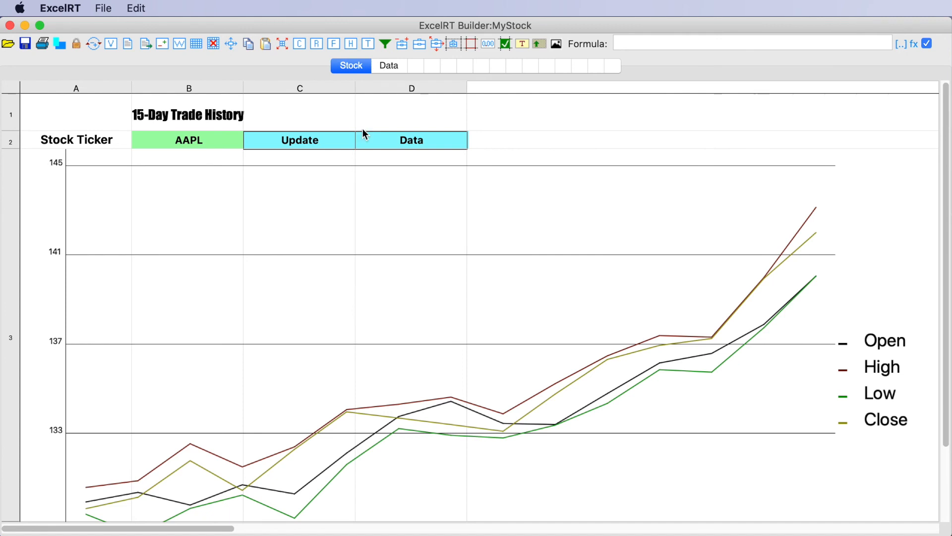
left_click(384, 145)
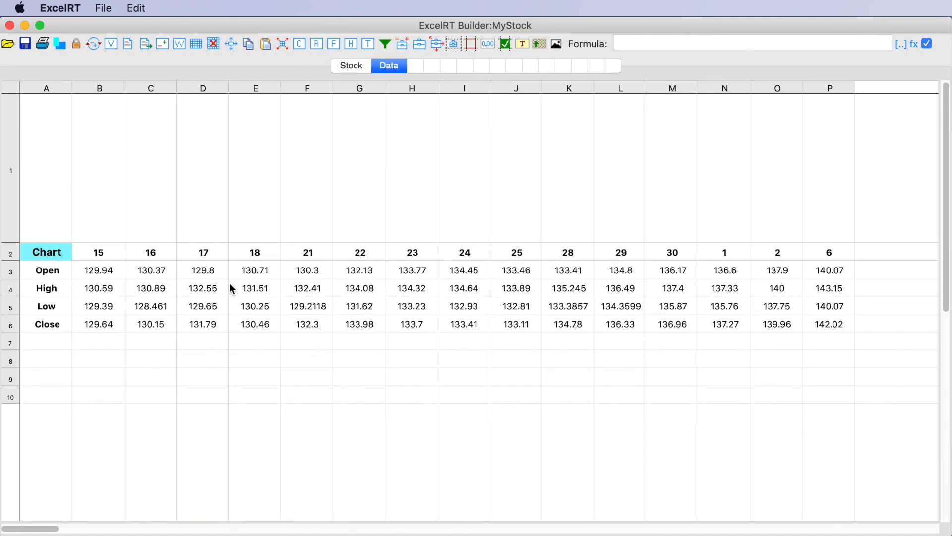
left_click(350, 67)
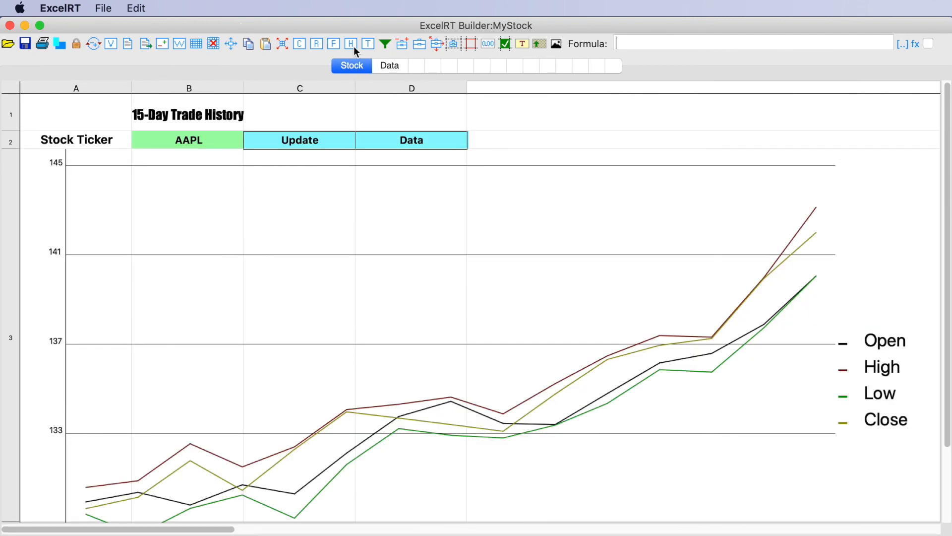
Step: Turn off the column and row headers, horizontal and vertical scrollers, and gridlines for the Stock and Data sheets in the workbook properties
left_click(180, 44)
left_click(390, 164)
left_click(390, 179)
left_click(447, 164)
left_click(446, 179)
left_click(503, 163)
left_click(562, 165)
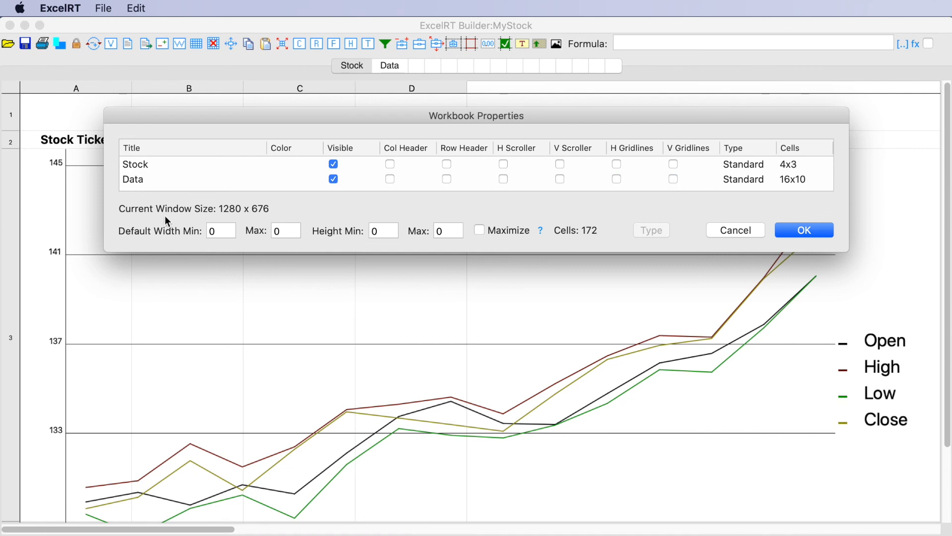
Step: Set both the minimum and maximum default window width to 1217 in the workbook properties
left_click(222, 231)
type("1217")
left_click_drag(229, 231, 195, 231)
key("super+c")
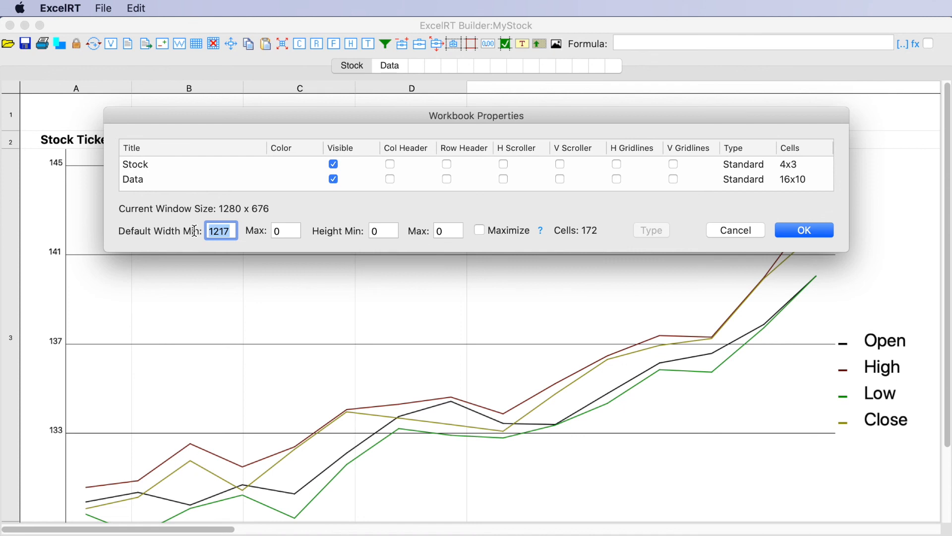
left_click(272, 230)
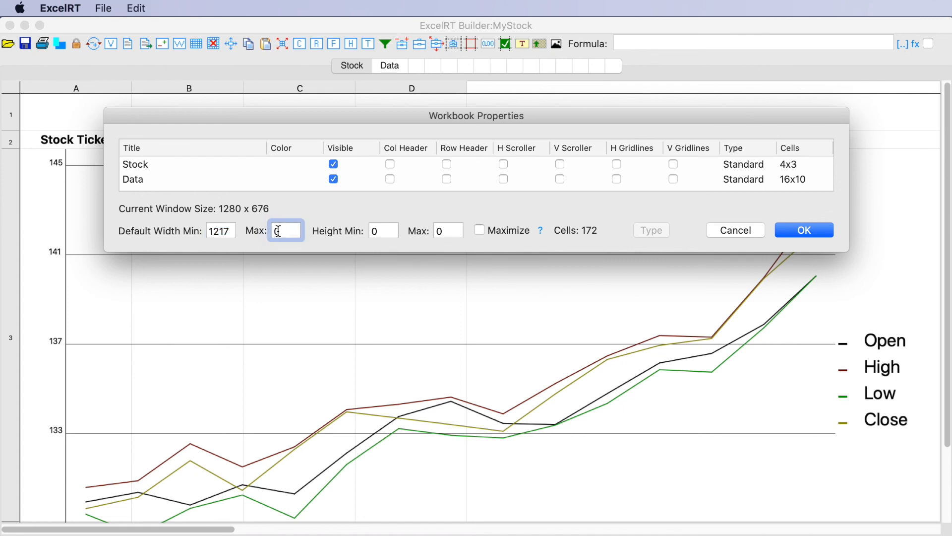
key("super+v")
Step: Set both the minimum and maximum default window height to 660 and apply the workbook properties
left_click(367, 231)
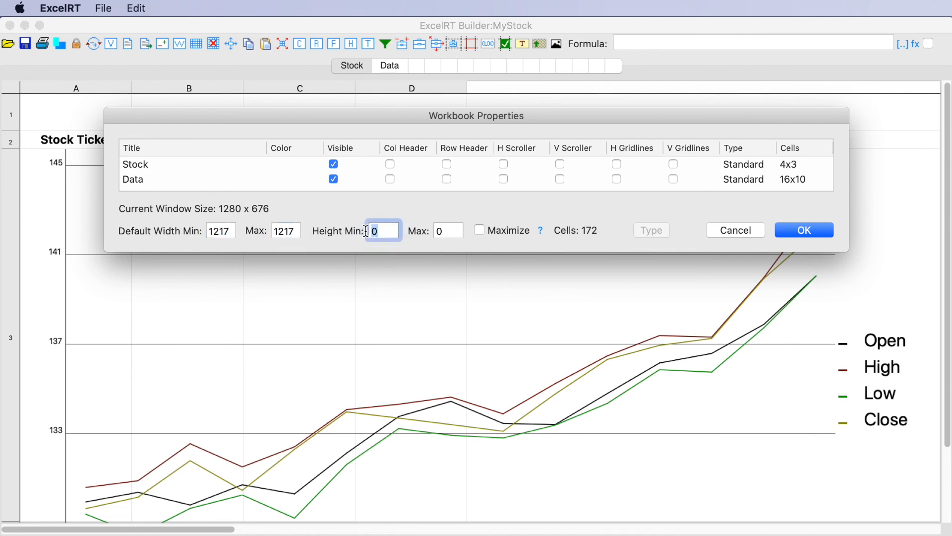
type("660")
left_click_drag(392, 231, 361, 231)
left_click(438, 231)
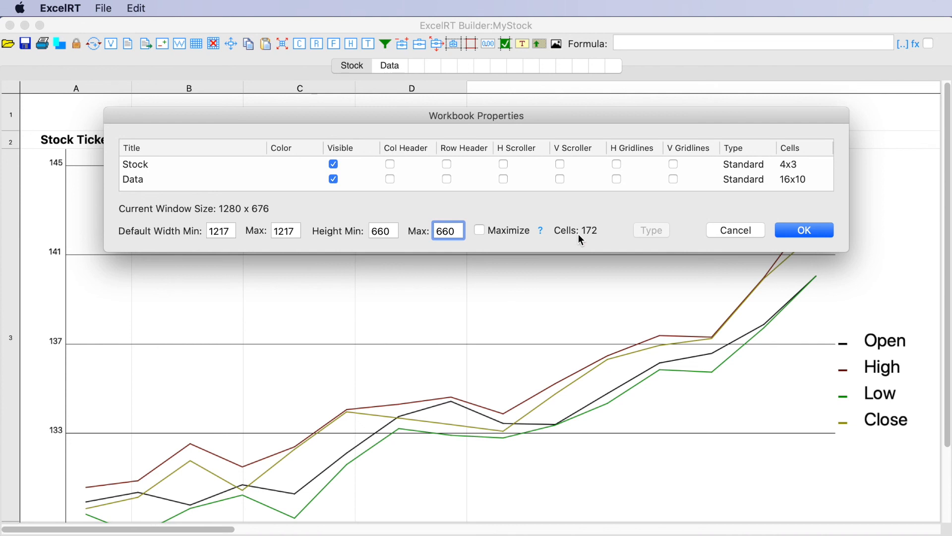
left_click(816, 231)
Step: Make the encrypted ERT app from the MyStock project, keeping the serial number licensing and Stock as the default sheet
left_click(76, 44)
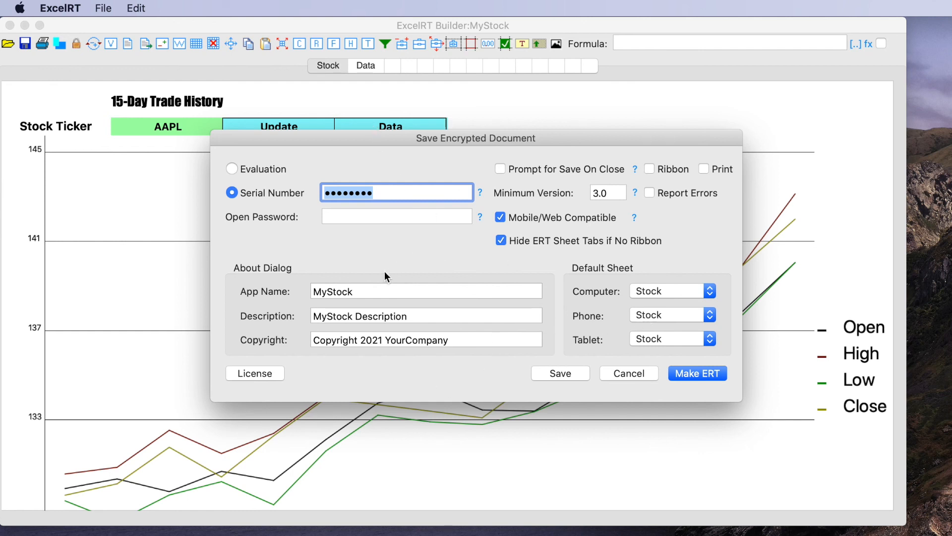
left_click(697, 373)
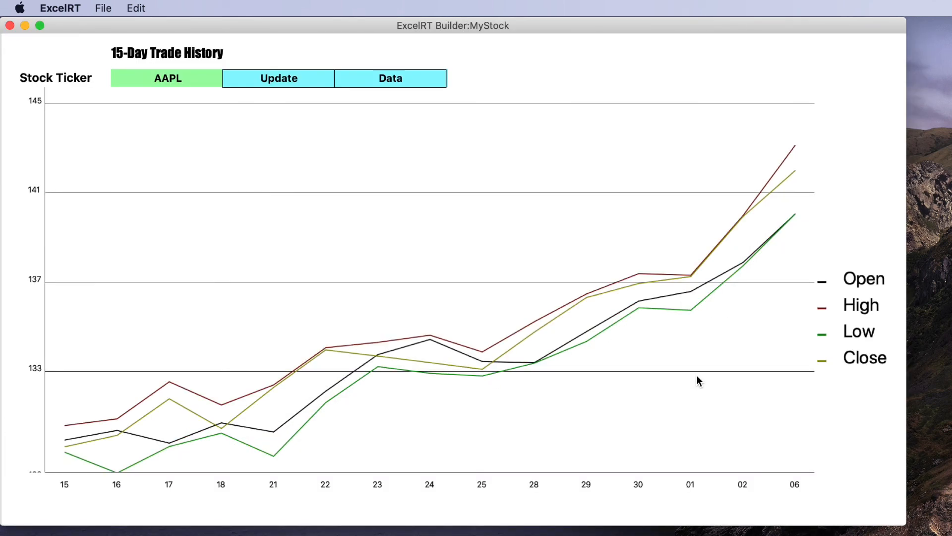
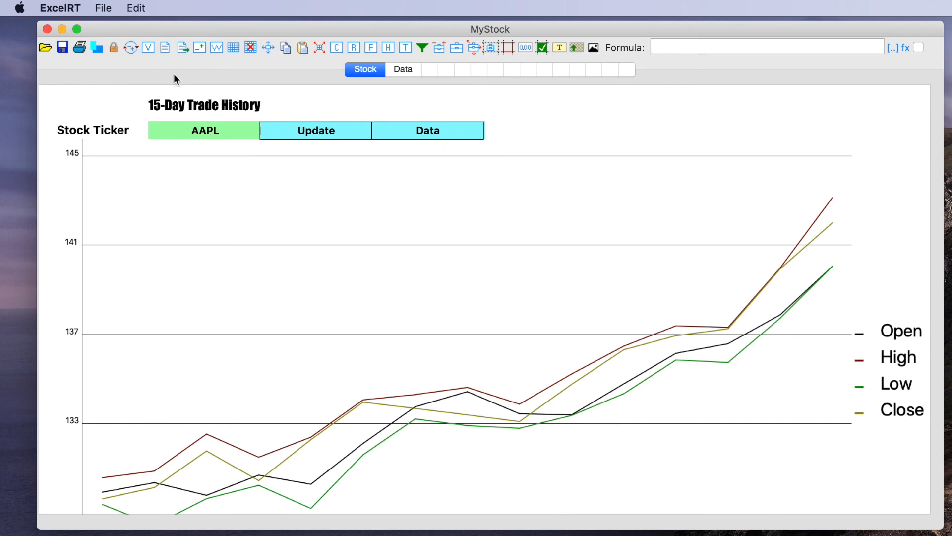
Step: Review the Main button actions script behind the Update, Data and Stock cells, moving its window clear of the sheet, and close it without changes
left_click(165, 47)
left_click_drag(202, 97, 228, 74)
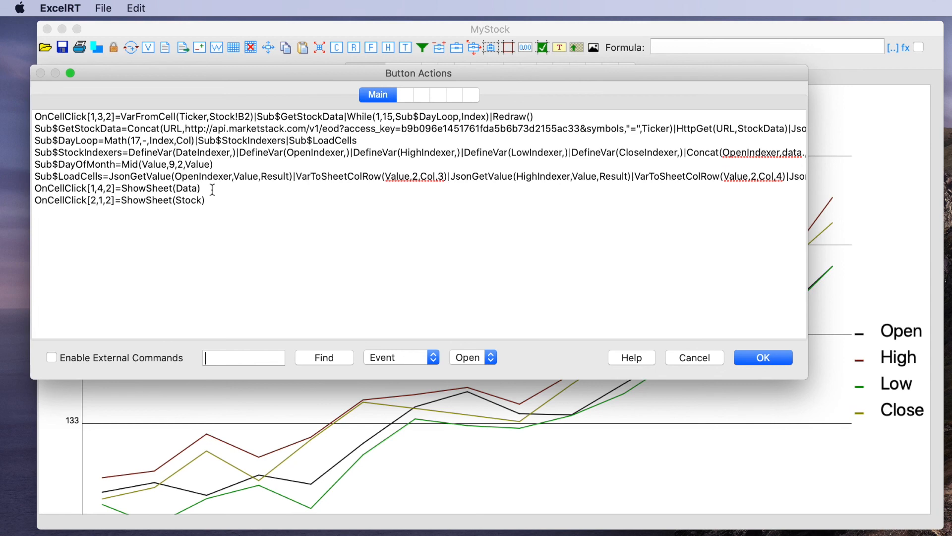
left_click_drag(307, 78, 322, 202)
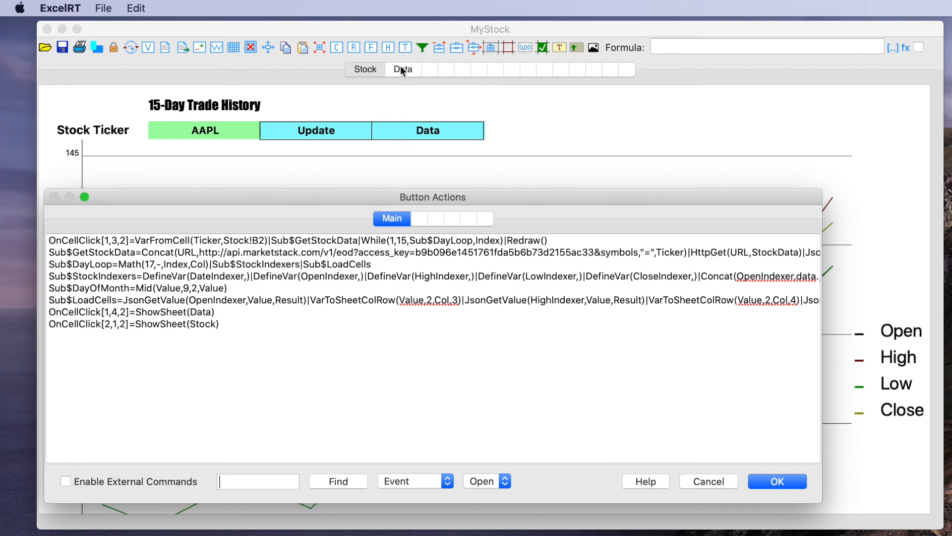
left_click(707, 482)
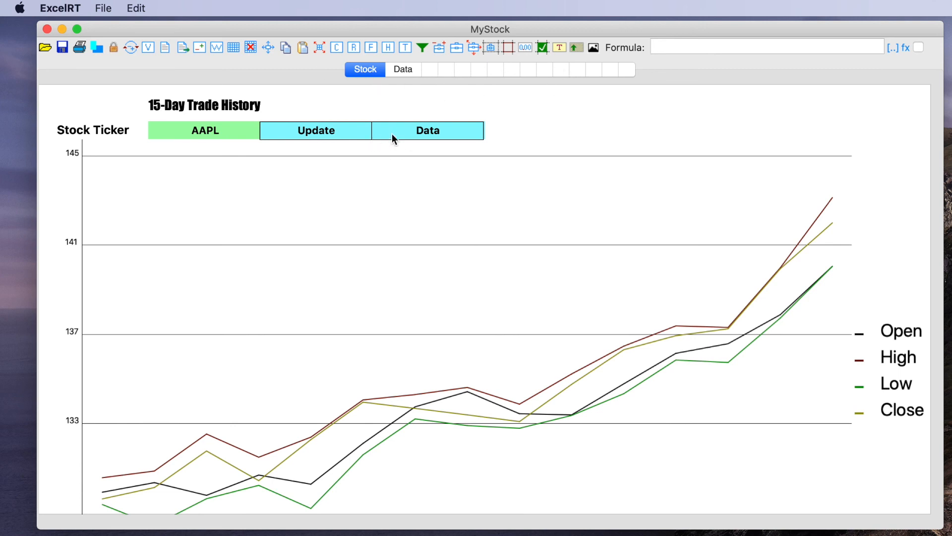
Step: Minimize the MyStock project window and open MyStock.ert with the ExcelRT application from the ExcelRT Stock folder in Finder
left_click(61, 29)
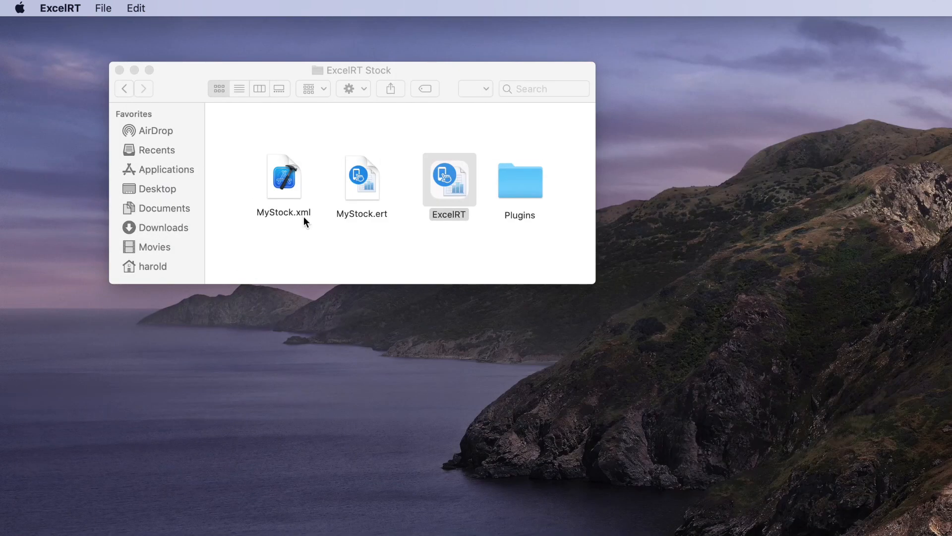
left_click(348, 238)
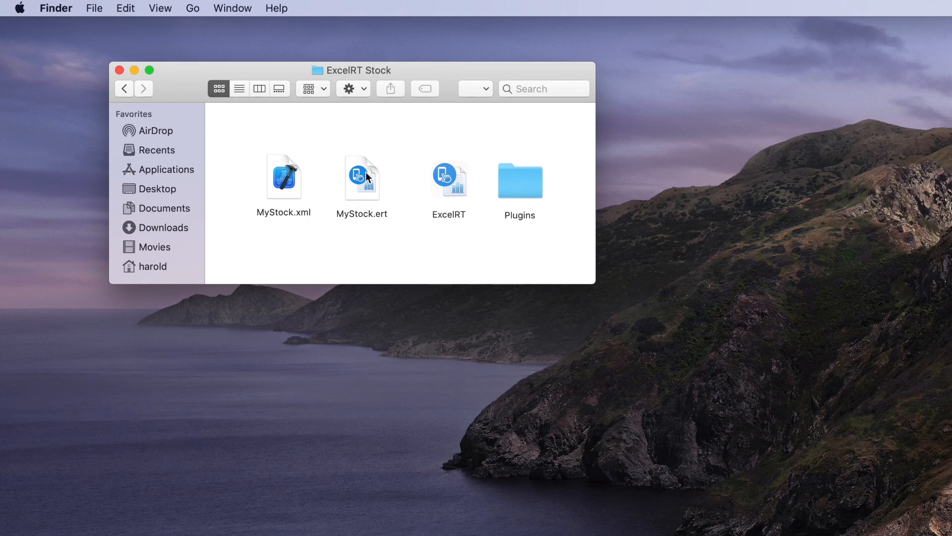
left_click_drag(358, 175, 451, 179)
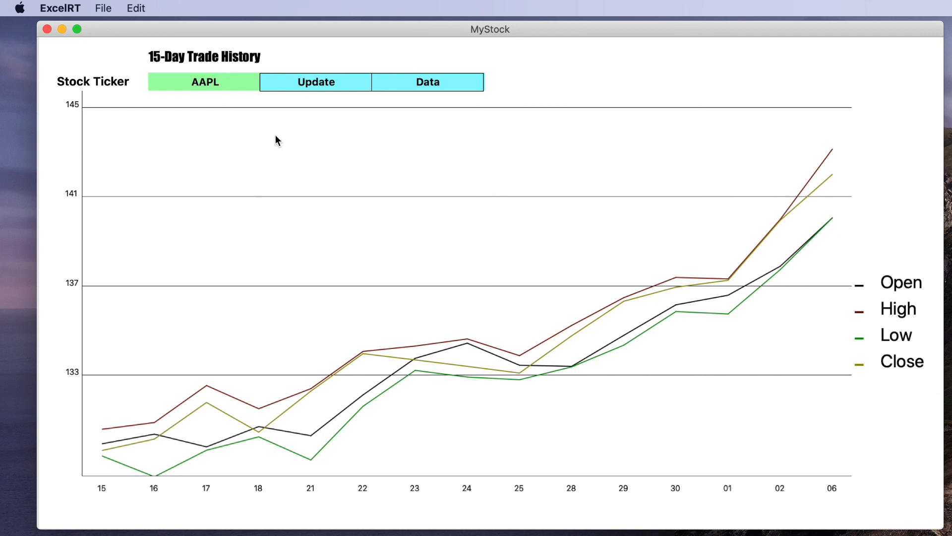
Step: Set the stock ticker to GGB in the running MyStock app and update the 15-day trade history chart
left_click(219, 83)
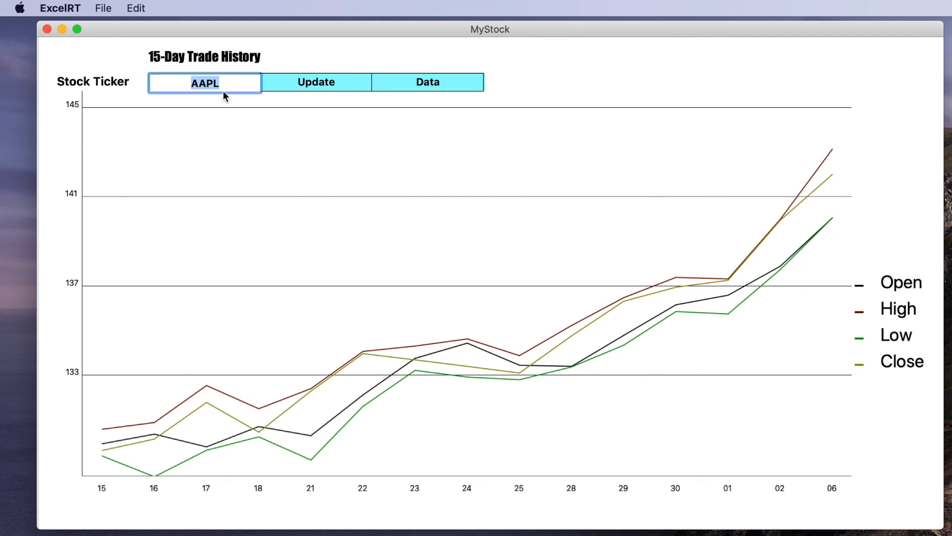
type("GGB")
left_click(323, 85)
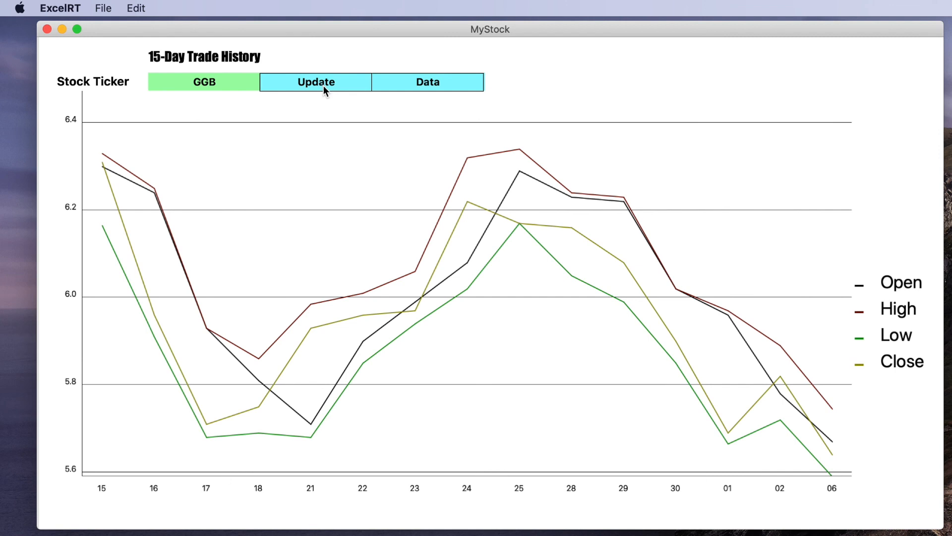